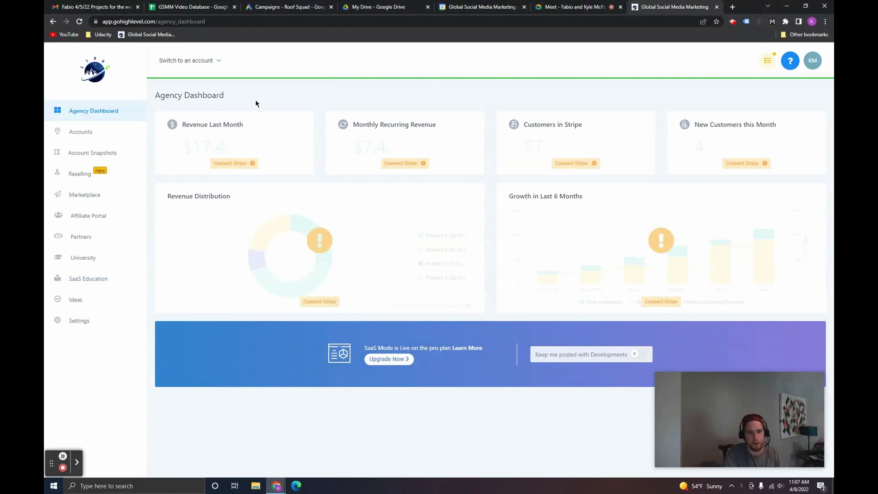
Step: Switch into the Global Social Media Marketing – Denver, CO account and open Funnels under Funnels and Websites
left_click(210, 68)
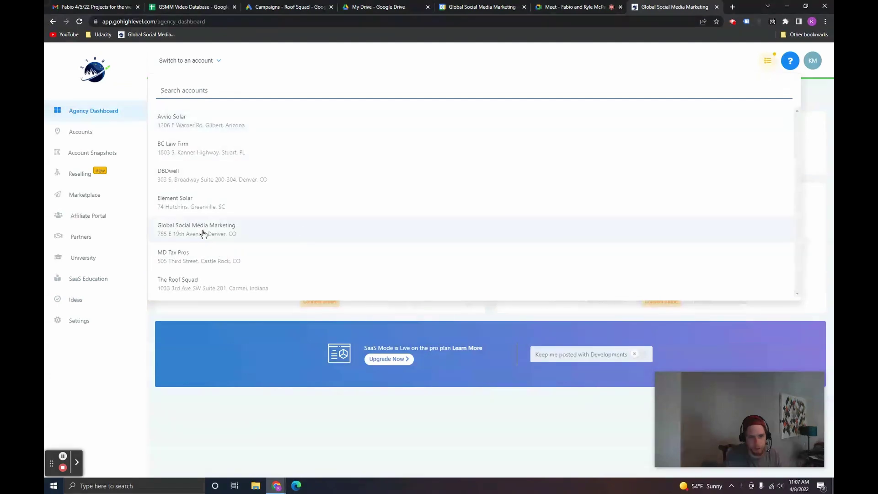
left_click(333, 232)
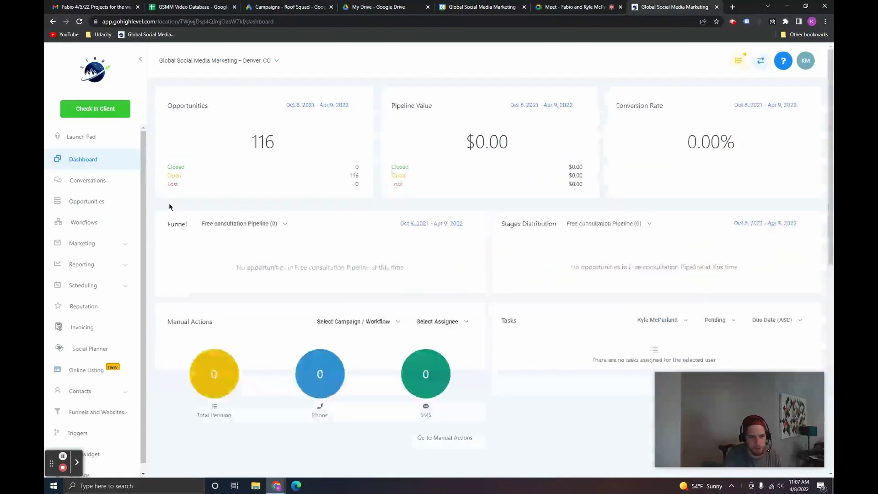
left_click_drag(144, 184, 149, 207)
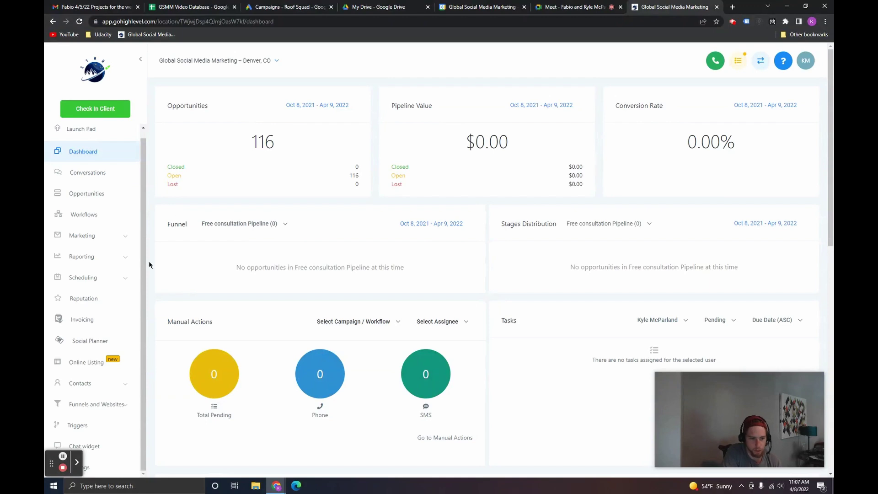
left_click(109, 408)
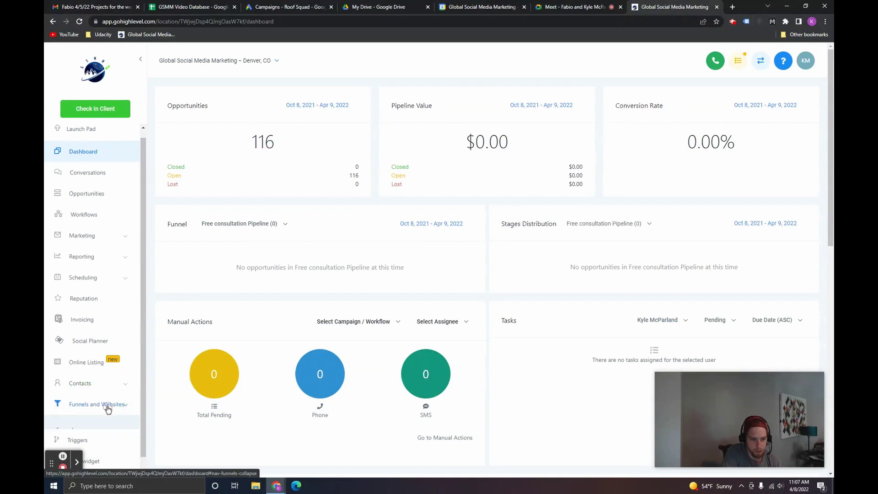
left_click_drag(146, 390, 147, 446)
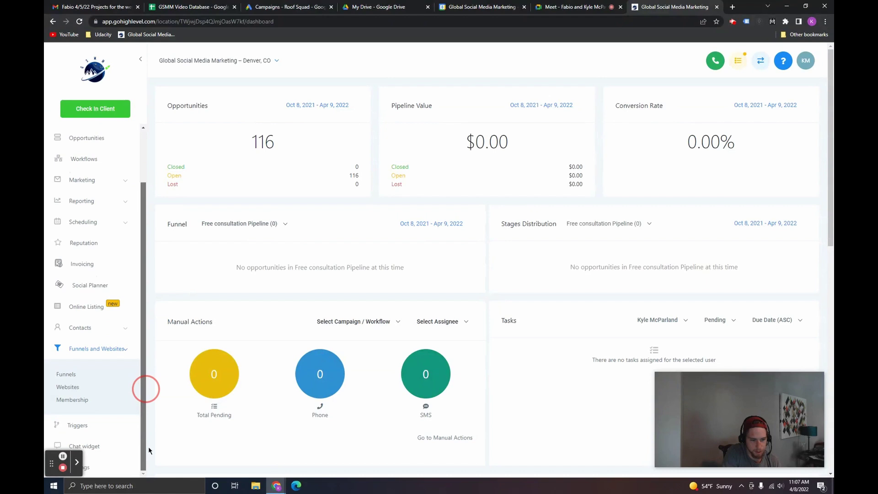
left_click(68, 375)
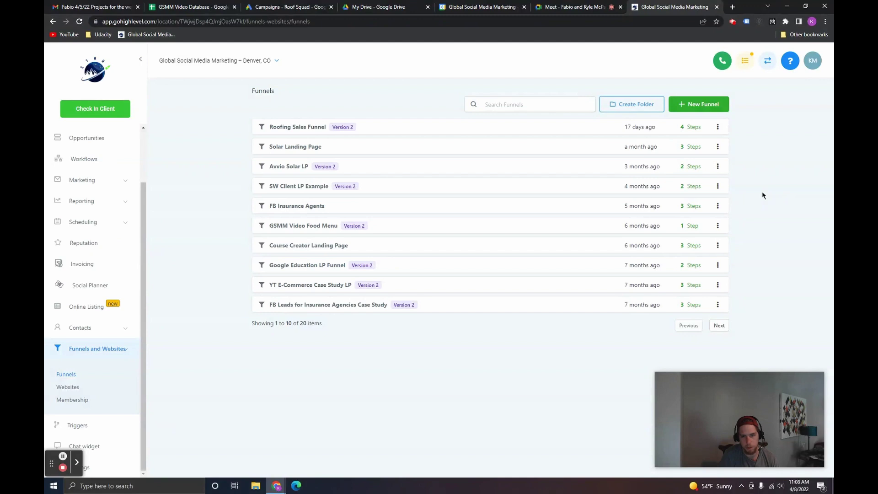
Step: Create a new funnel named 'YouTube Ads Training Funnel'
left_click(700, 105)
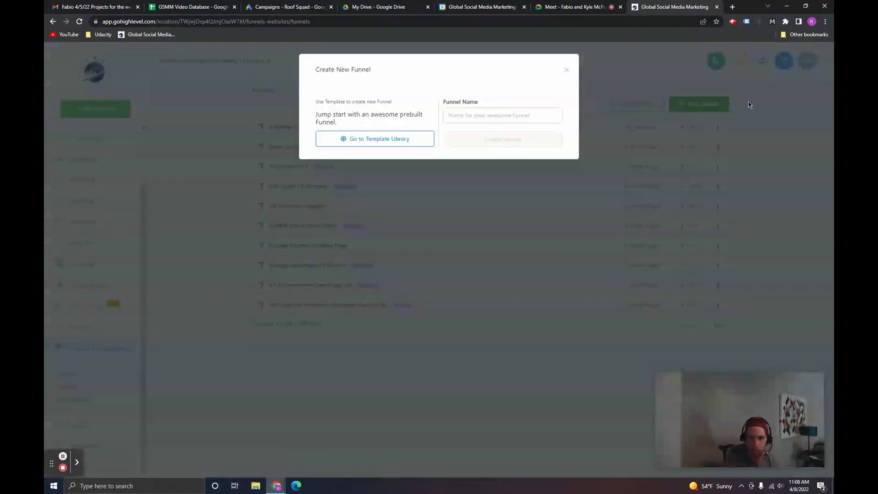
left_click(522, 120)
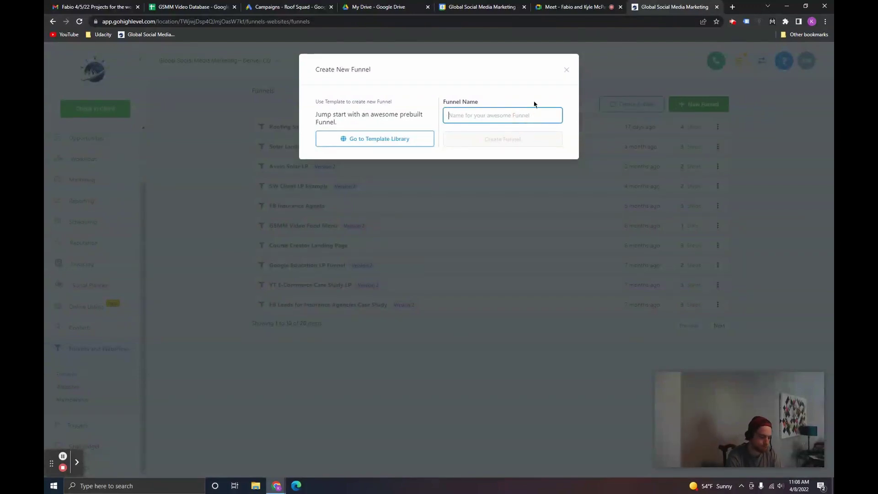
type("YouTube Ads Training Funnel")
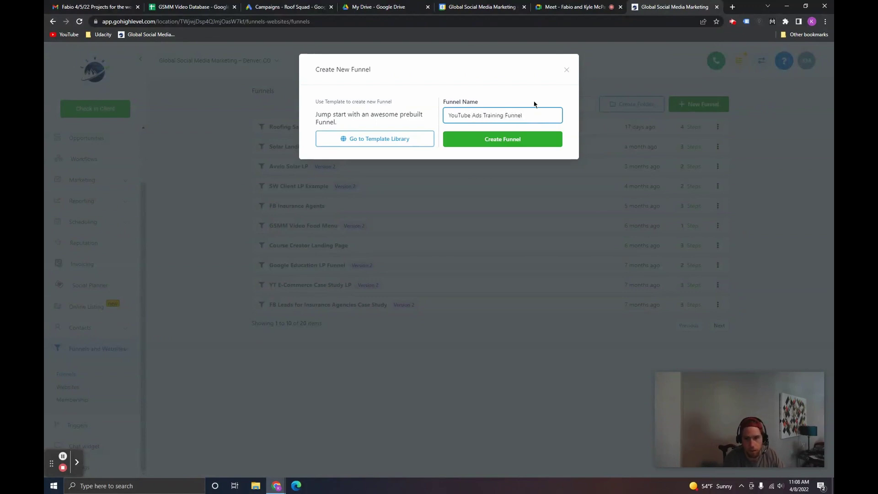
left_click(511, 145)
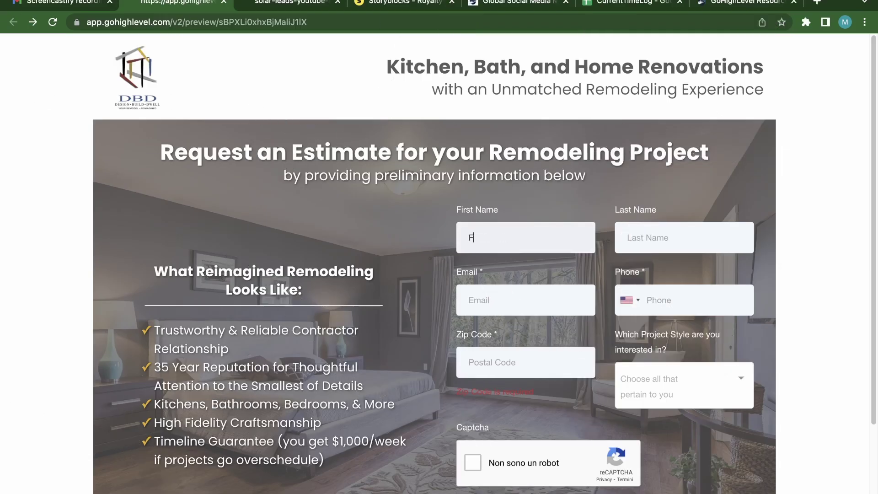
Step: Fill the estimate form with the contact's name, saved email address and phone number
key("Tab")
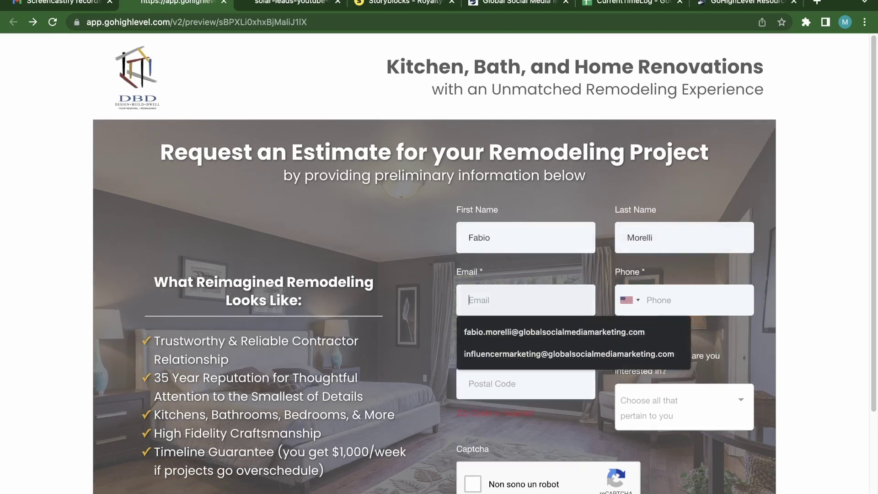
left_click(556, 333)
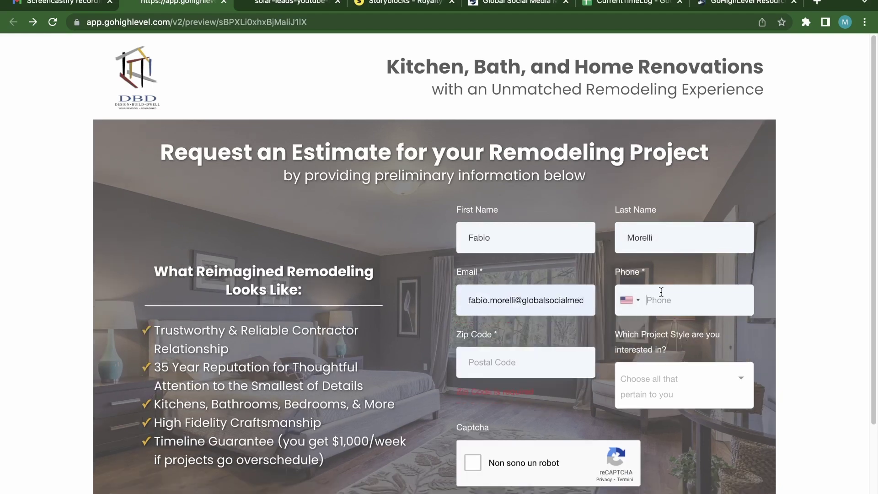
left_click(661, 292)
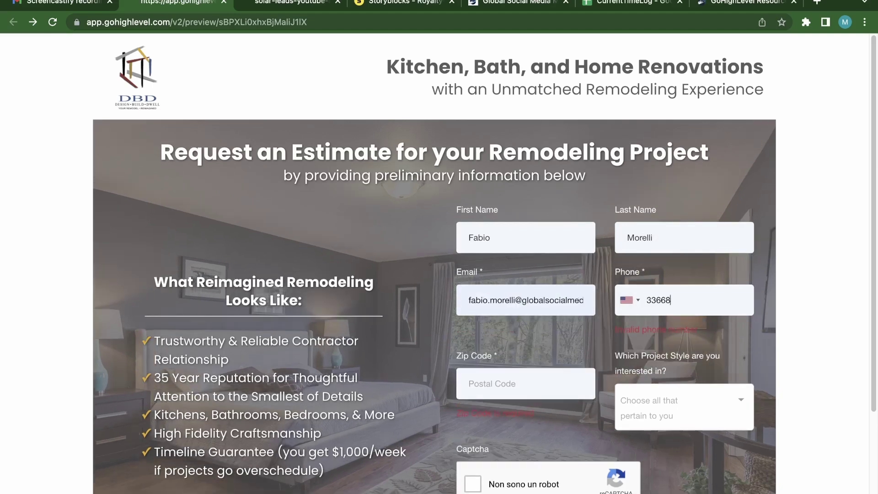
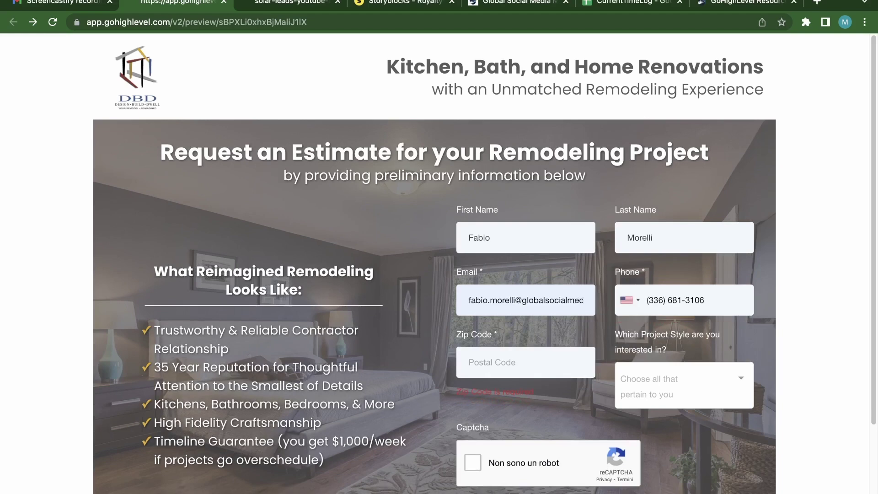
Step: Choose project style 'Other', tick the reCAPTCHA and submit the Request an Estimate form
left_click(726, 383)
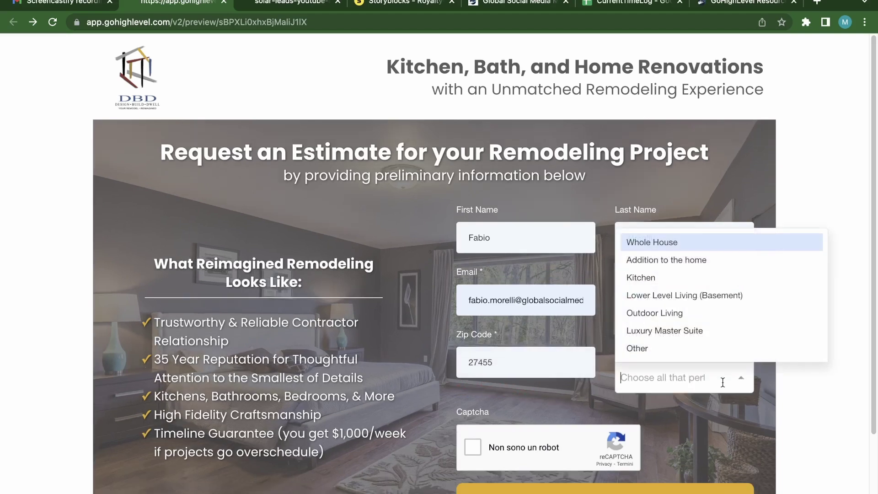
left_click(688, 350)
left_click(472, 446)
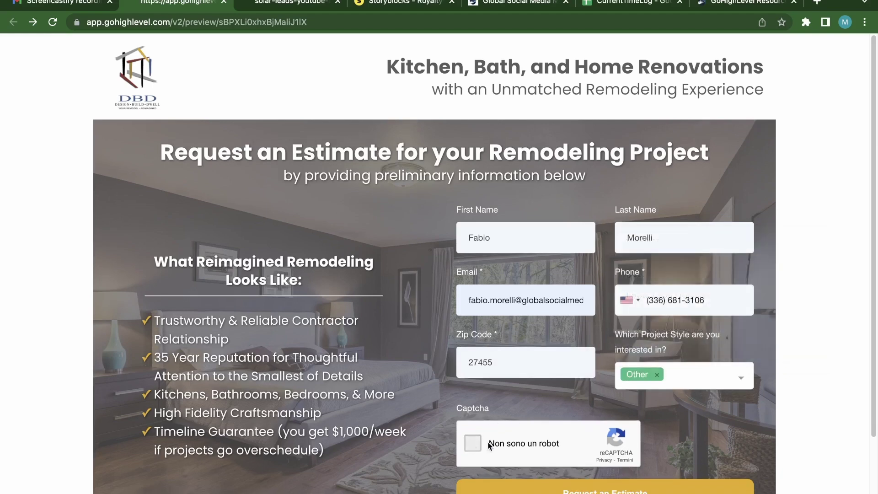
scroll(726, 434, "down", 3)
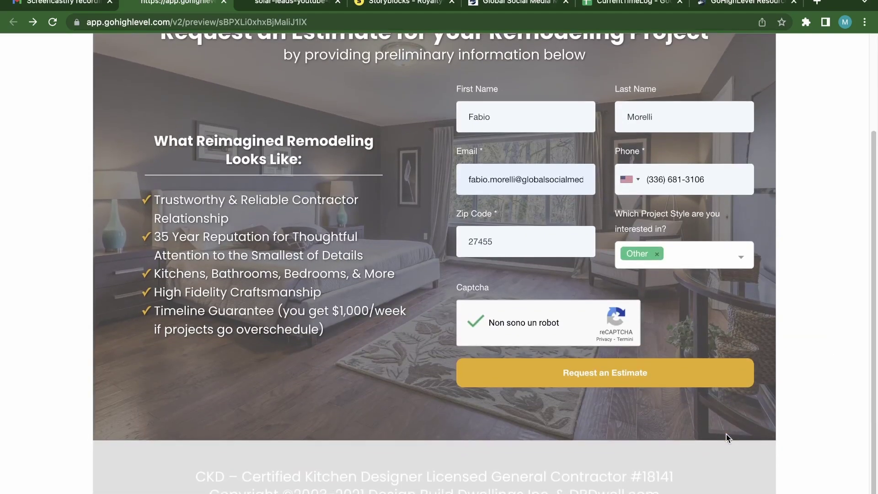
left_click(633, 380)
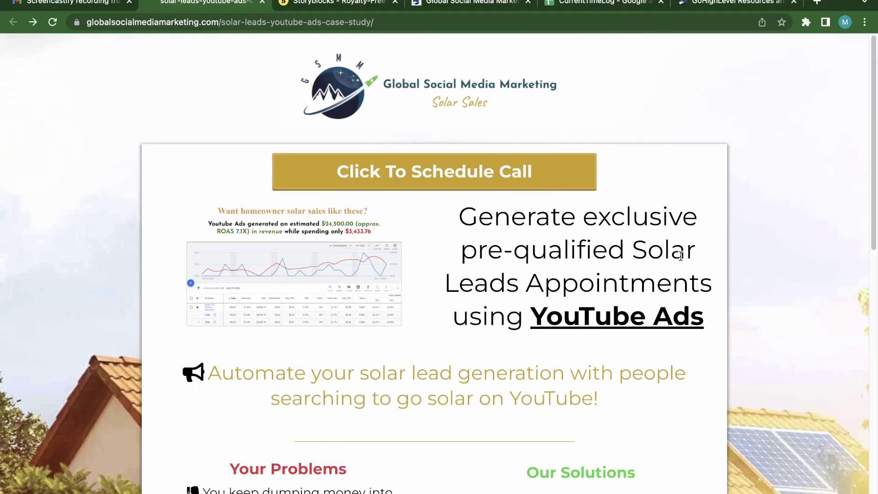
Step: Scroll down the case study and open the 'Click To Schedule Call' contact form
scroll(681, 257, "down", 6)
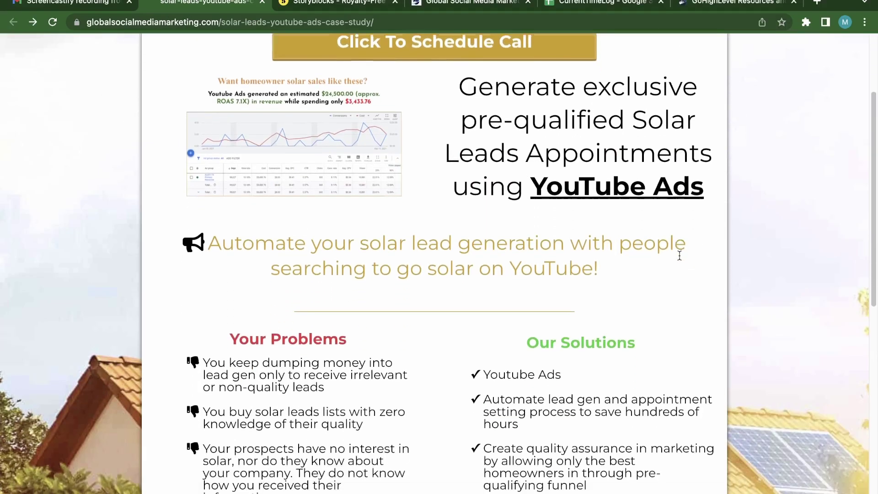
scroll(679, 265, "down", 8)
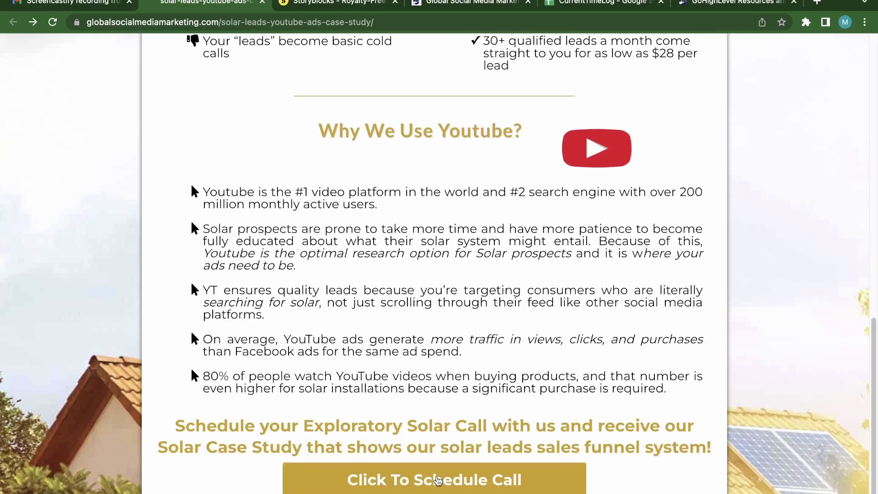
left_click(437, 480)
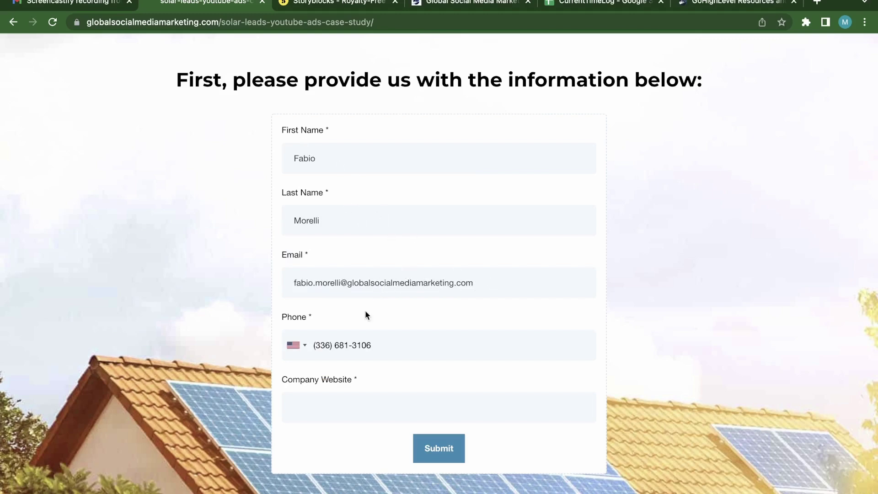
Step: Paste the company website, submit the form and scroll to the embedded Calendly calendar
left_click(356, 402)
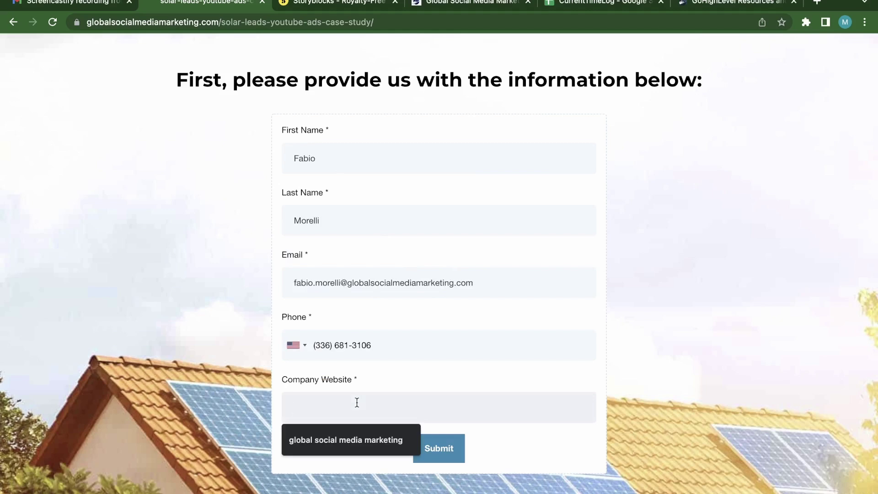
type("www.globalsocialmediamarketing.com")
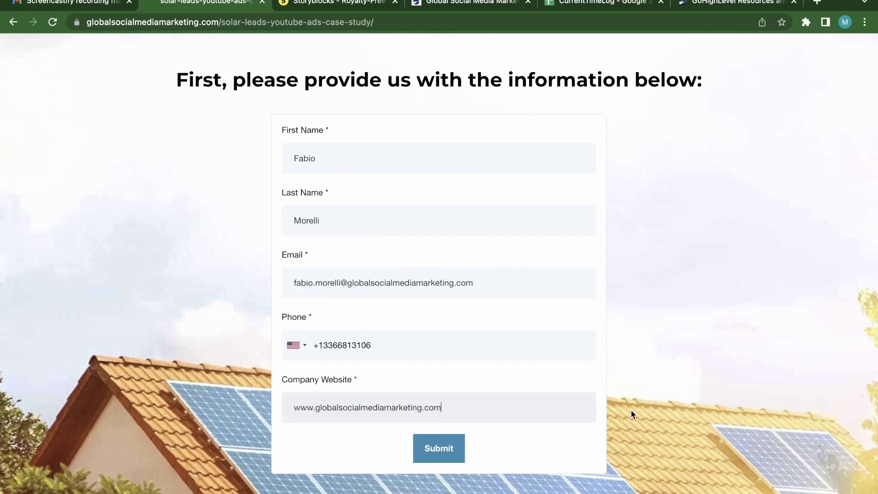
left_click(445, 455)
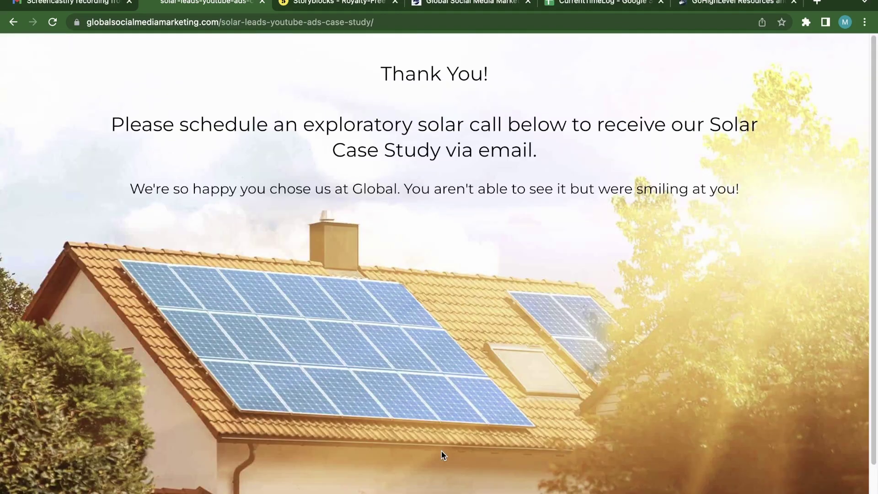
scroll(707, 381, "down", 1)
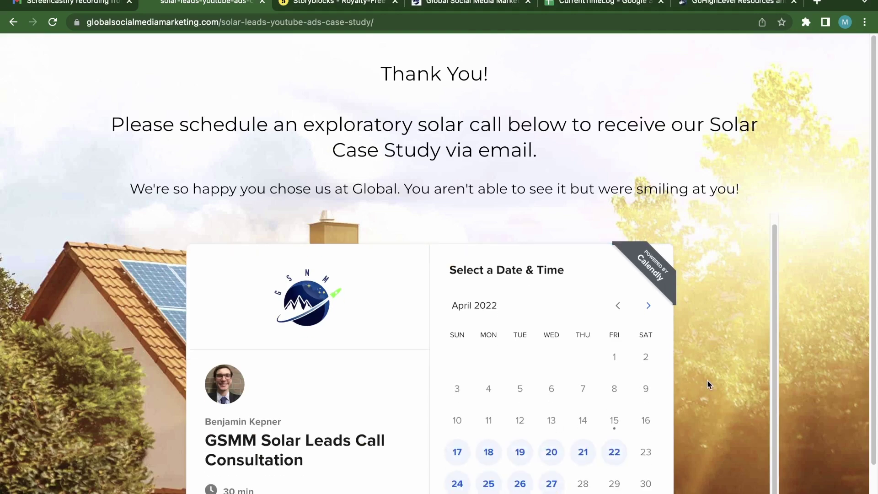
scroll(687, 404, "down", 2)
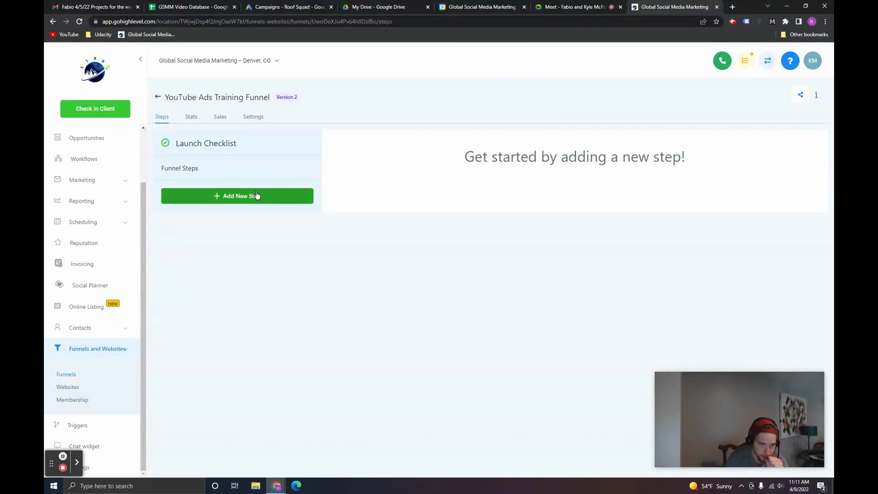
Step: Add a funnel step named 'New Lead LP' with the path new-lead-lp
left_click(273, 195)
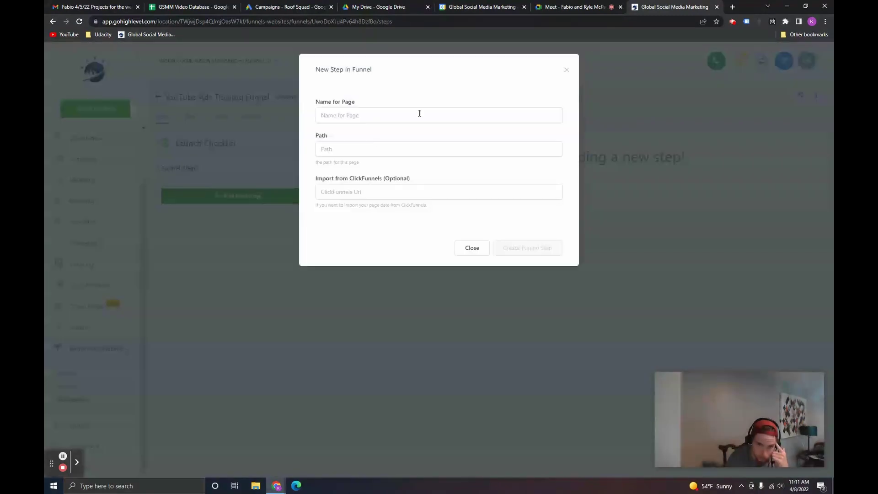
left_click(420, 115)
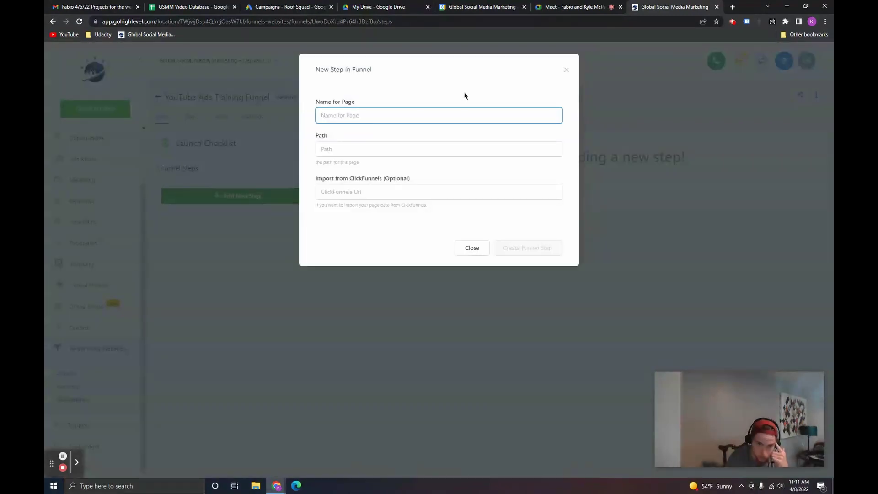
type("New ")
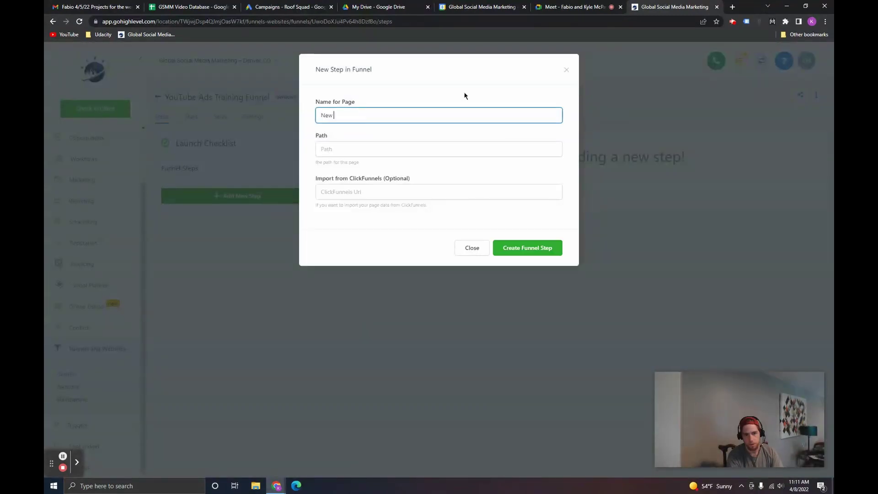
type("Lead LP")
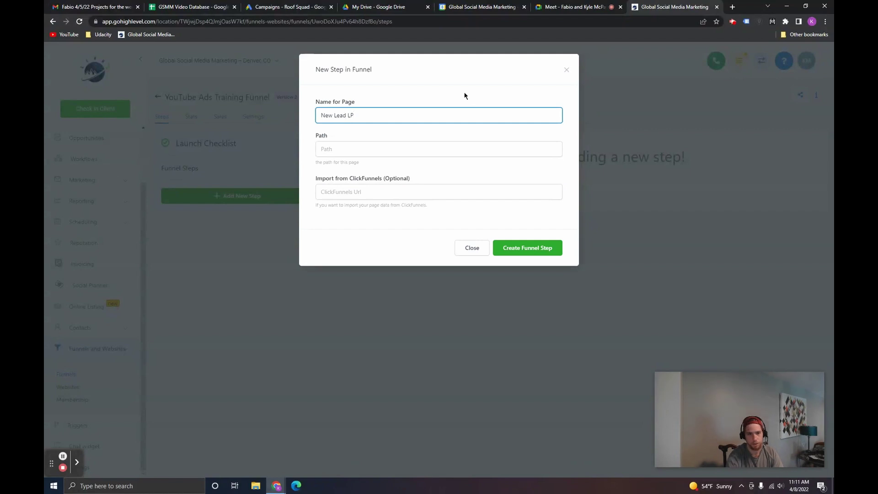
left_click(450, 142)
type("new-")
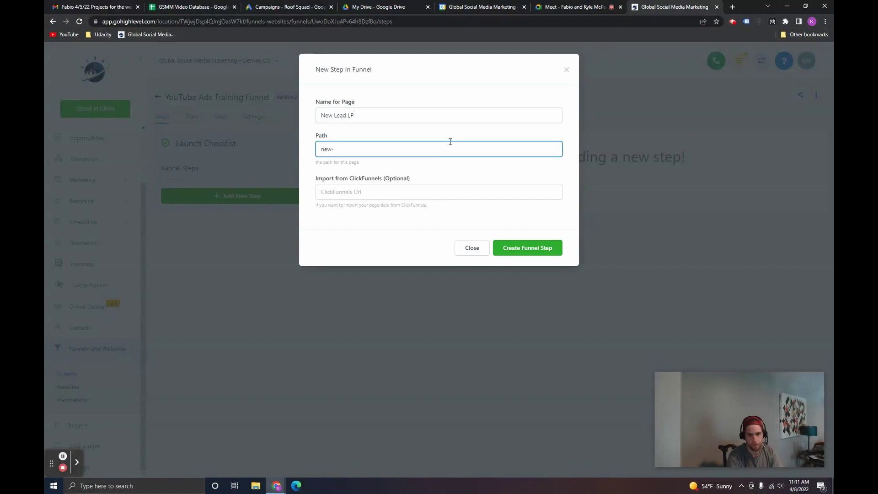
type("lead-lp")
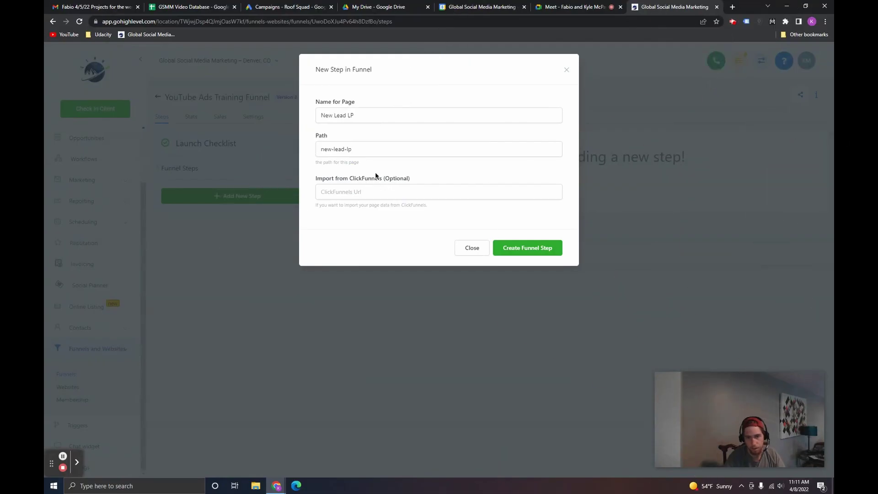
left_click(528, 247)
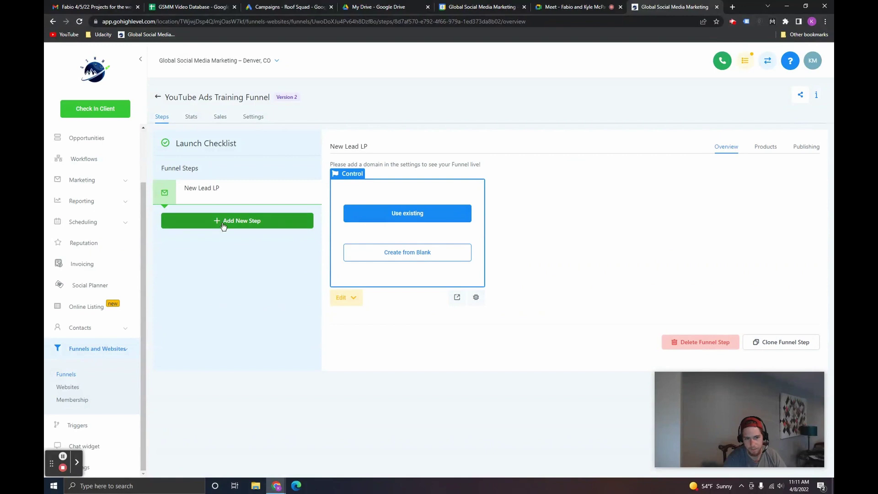
Step: Add a 'Form Fill Out Page' step with the path form-fill-out-page
mouse_move(236, 201)
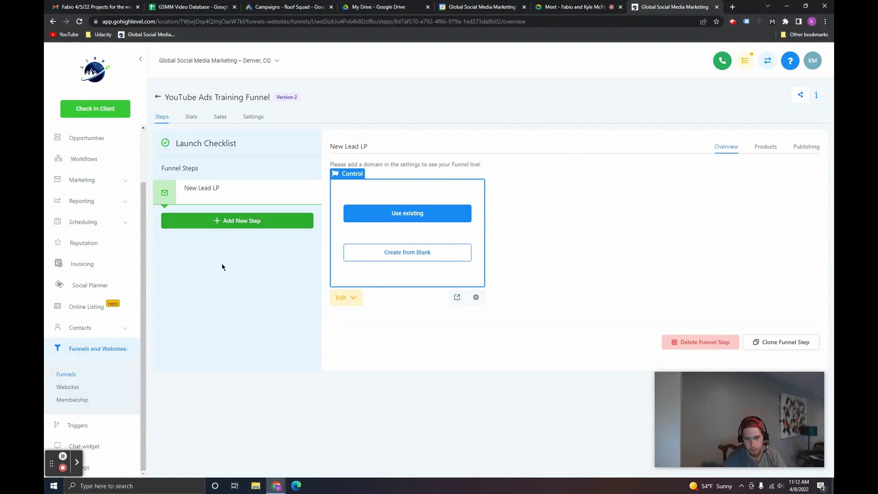
left_click(215, 227)
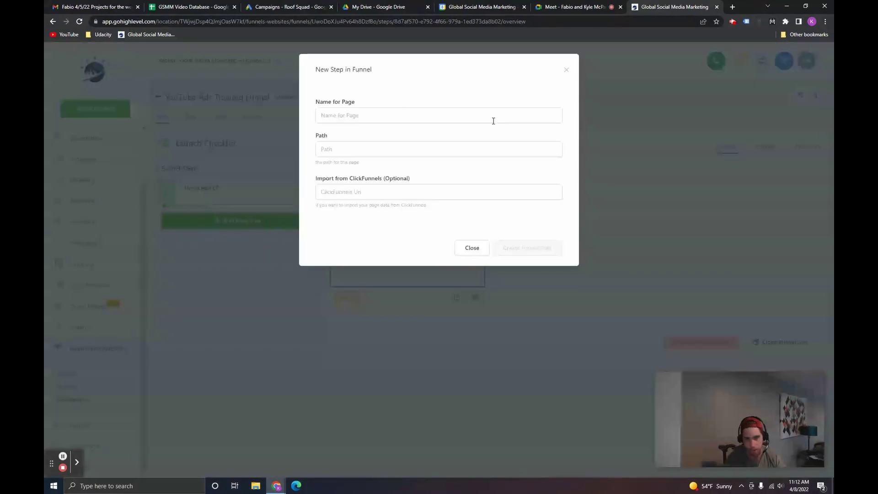
left_click(454, 114)
type("Form")
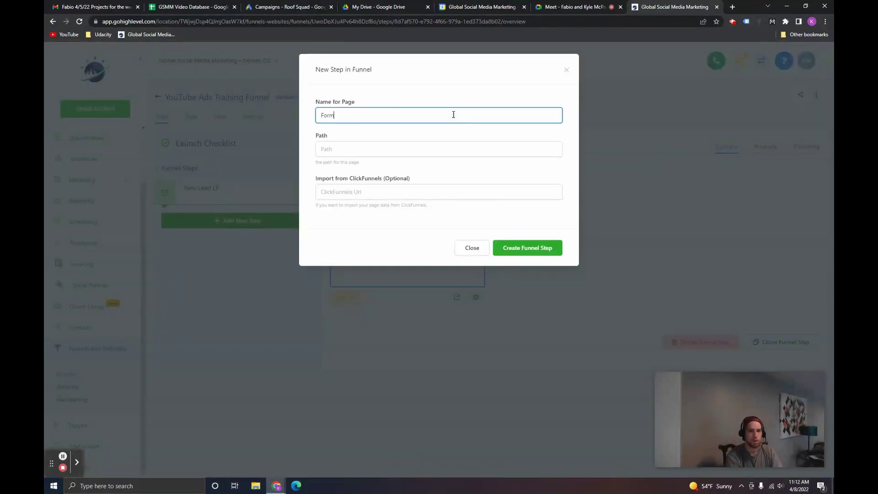
type(" Fill Ou")
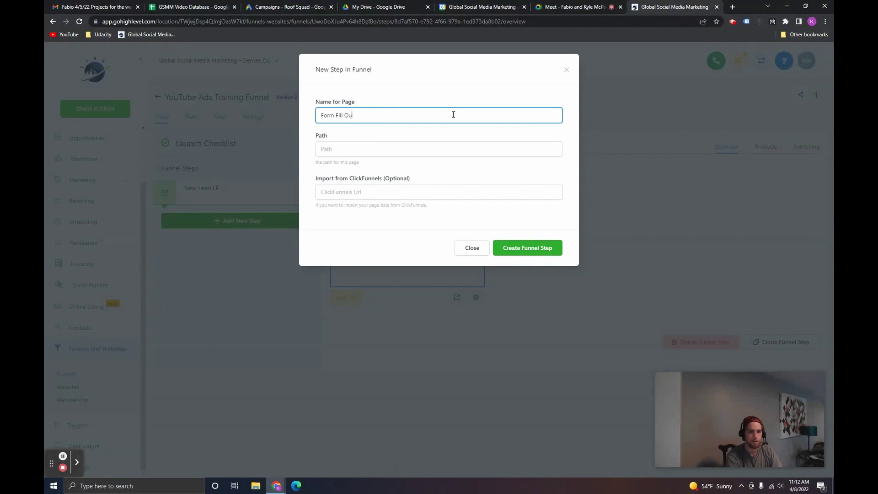
type("t Page")
left_click(449, 153)
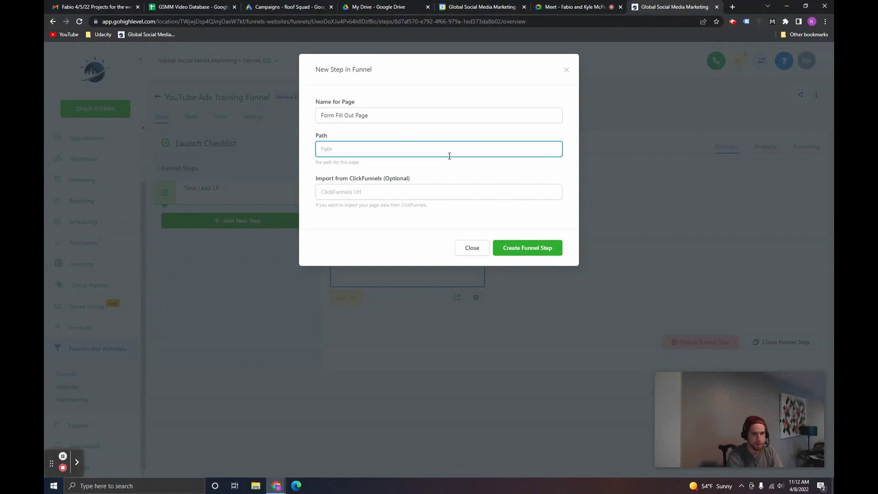
type("form-fil")
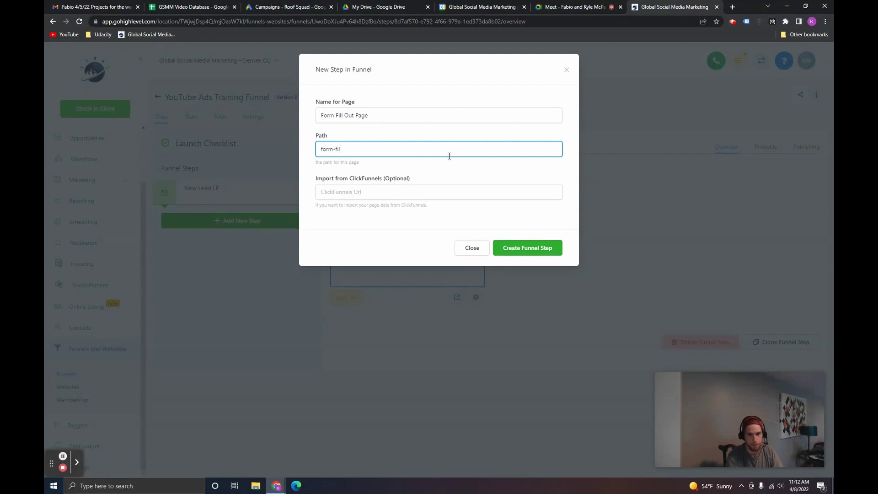
type("l-out-page")
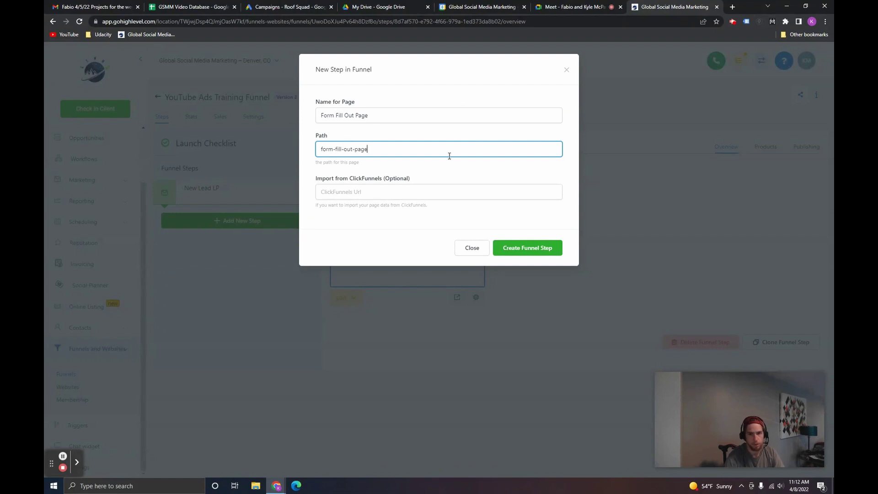
key("Return")
Step: Start a third step named 'Thank You Page' with the path thank-you-page
left_click(237, 245)
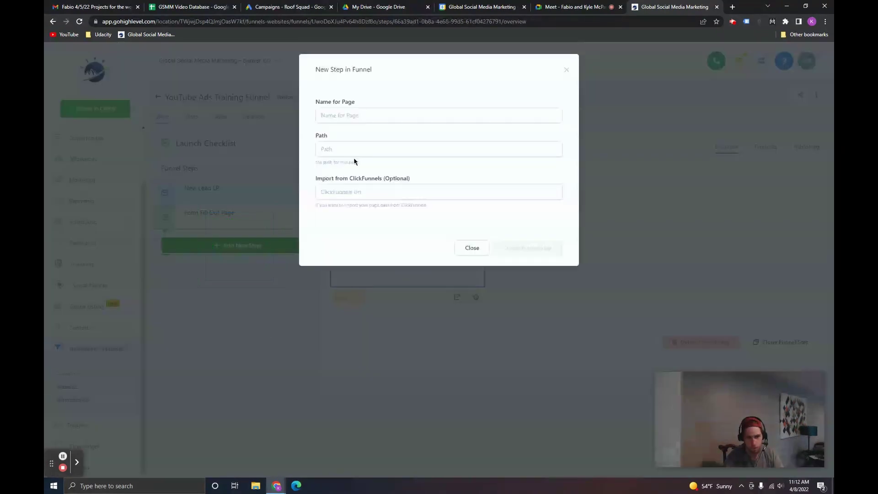
left_click(390, 116)
type("Thank You Page")
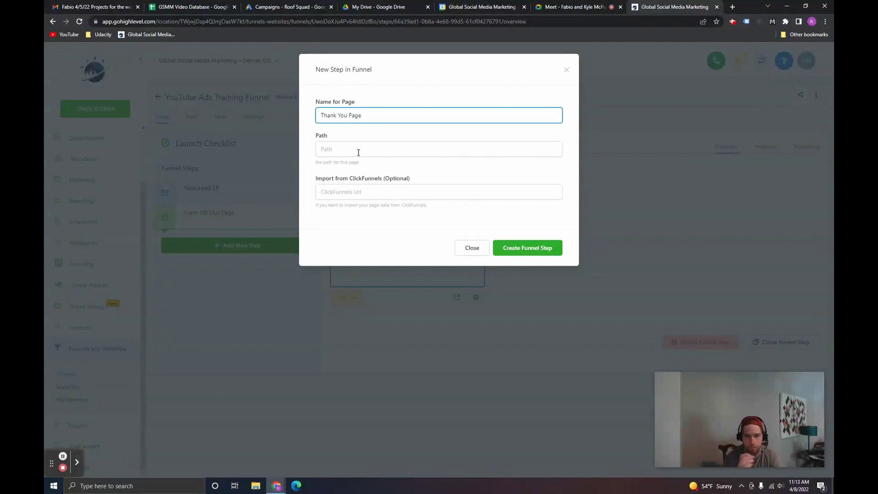
left_click(358, 149)
type("thank-you-page")
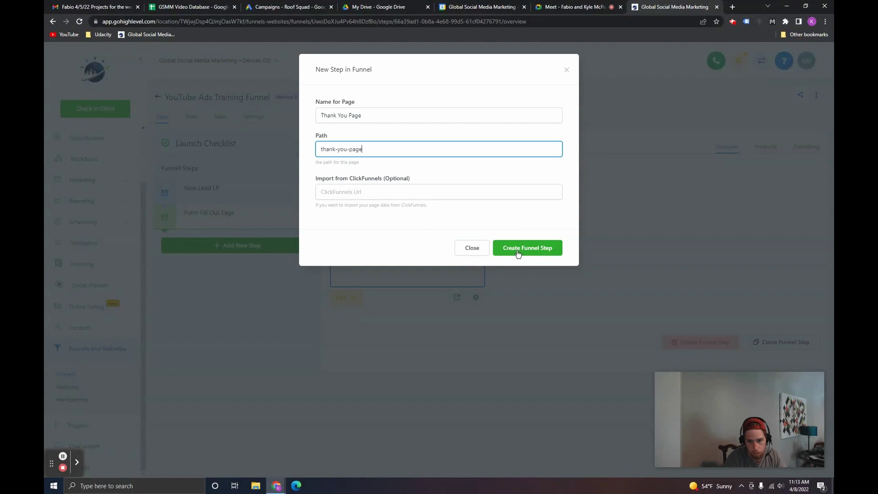
Step: Create the Thank You Page step, then open the New Lead LP step with Edit Page
left_click(520, 249)
left_click(186, 189)
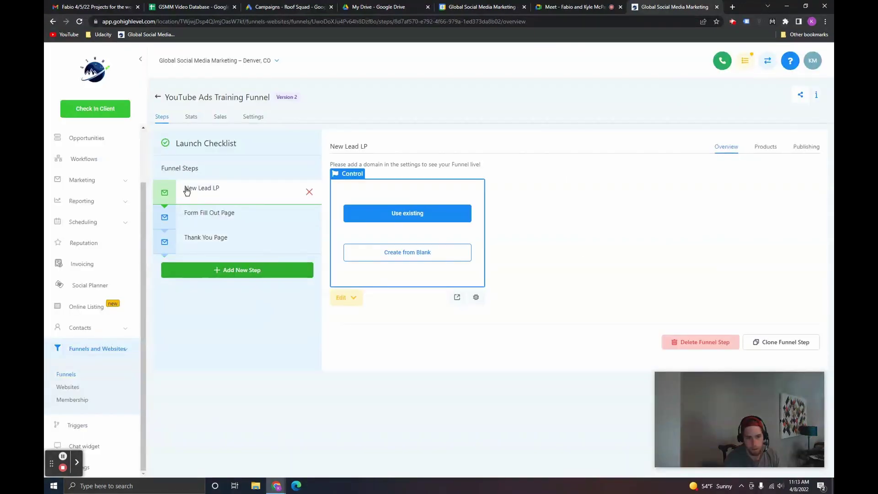
left_click(343, 299)
left_click(355, 319)
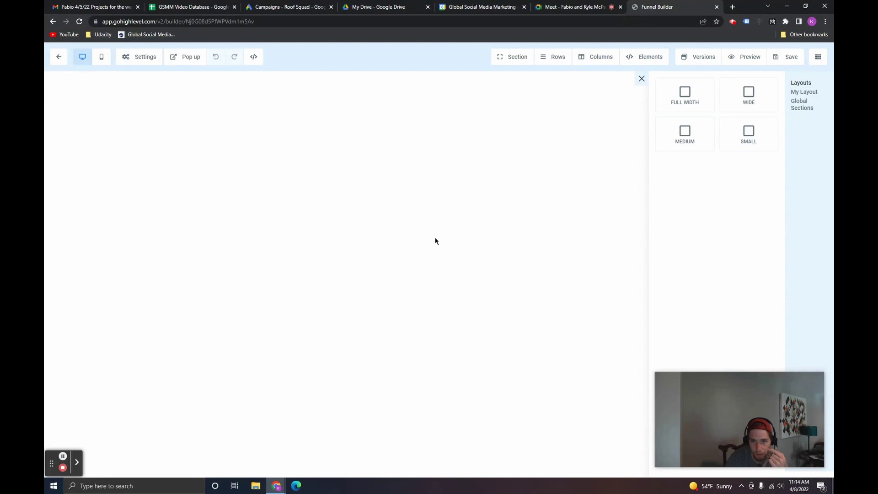
Step: Add a FULL WIDTH section with a 1 COLUMN row and show the element list
left_click(684, 98)
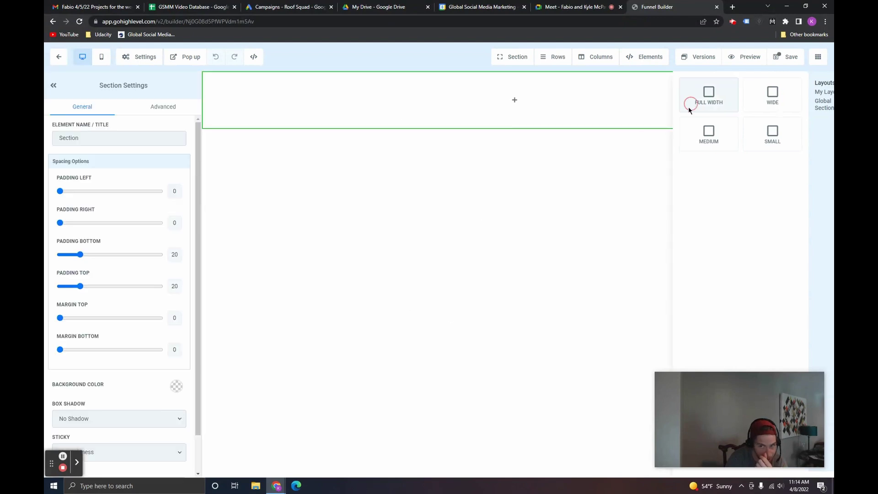
left_click(514, 101)
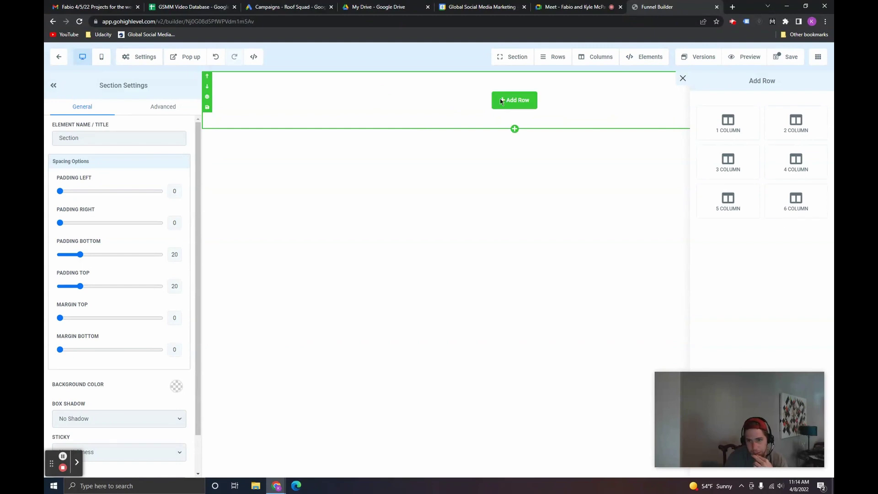
left_click(748, 126)
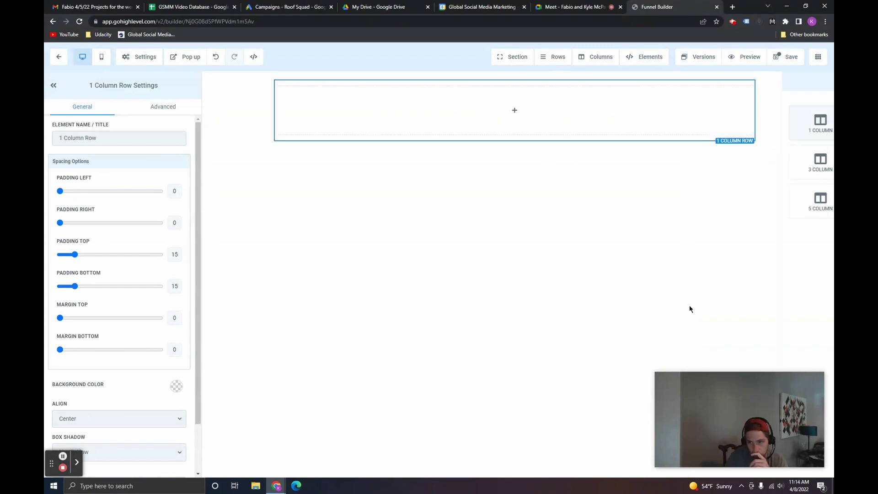
mouse_move(519, 109)
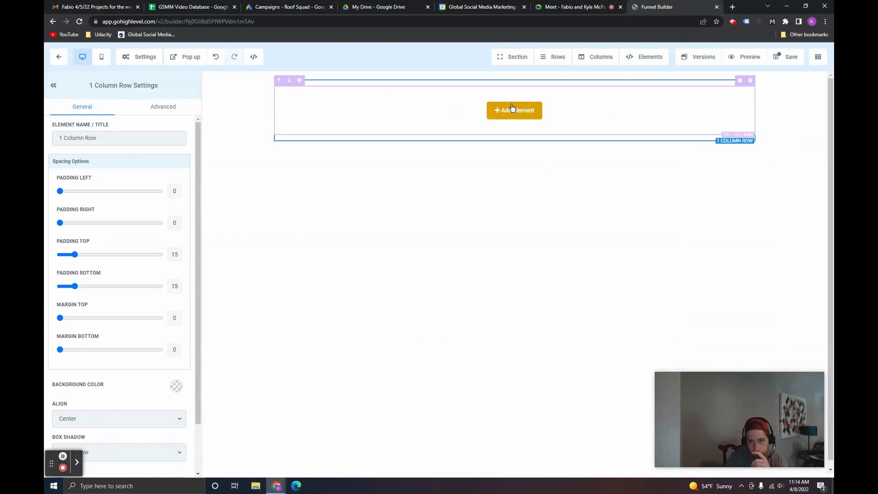
left_click(506, 112)
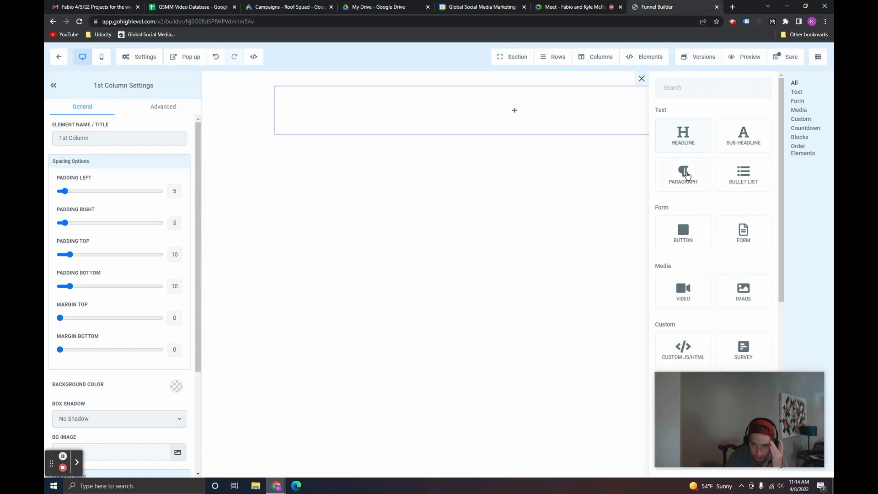
Step: Add a headline reading 'Generate Qualified Home Renovation Leads Month Over Month with Google Ads'
left_click(682, 134)
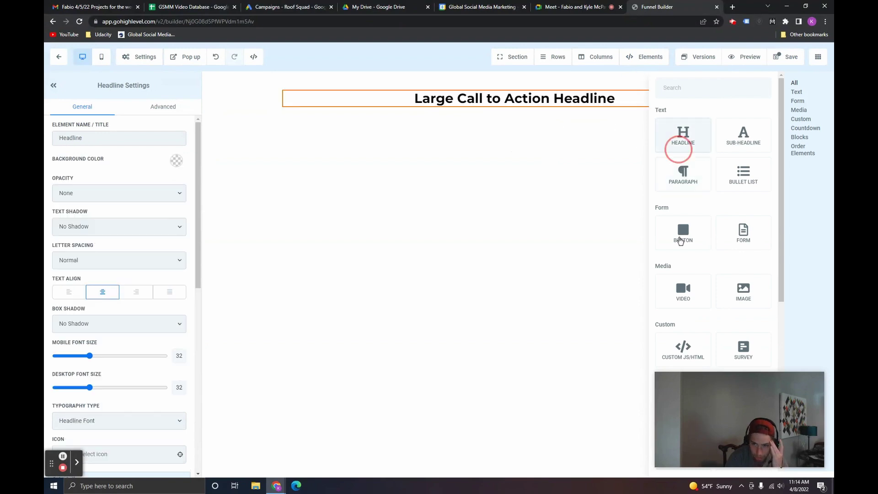
triple_click(532, 104)
type("Generate Quali")
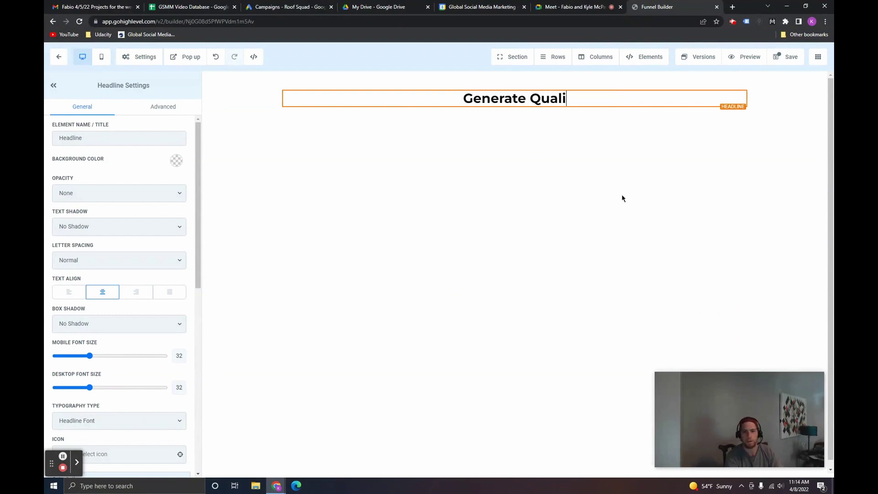
type("fied Home Ren")
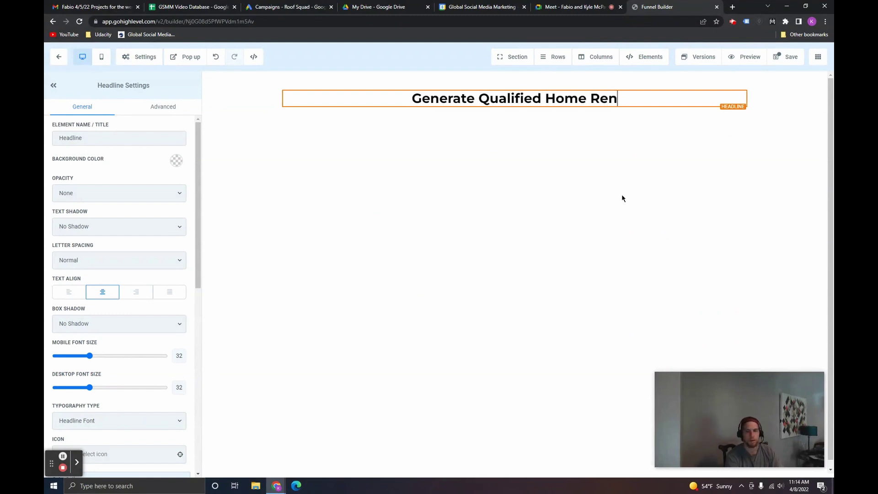
type("ovation Leads Mon")
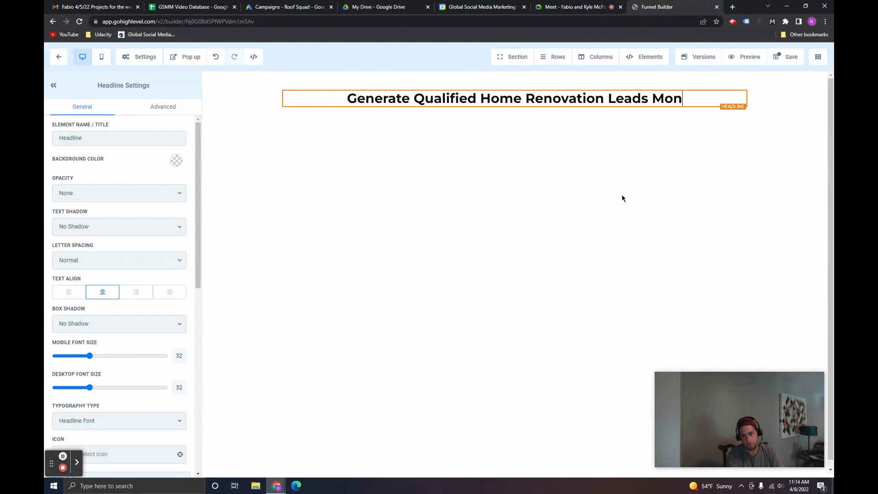
type("th Over Month W")
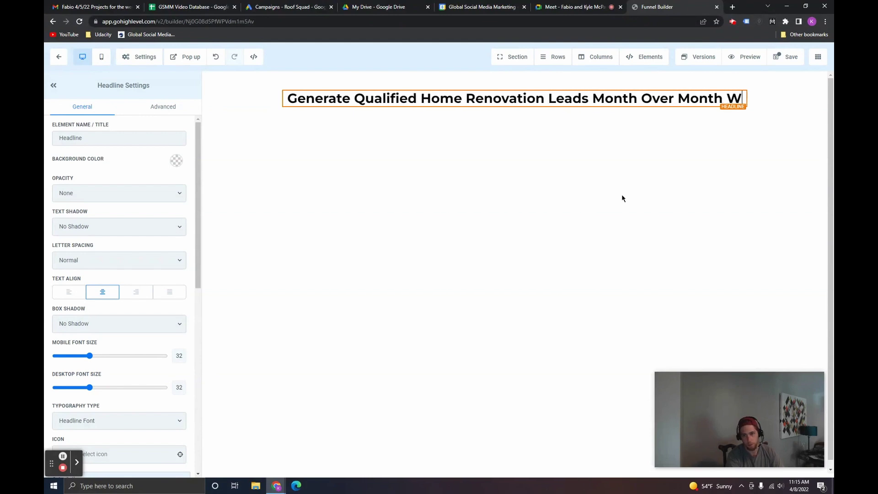
key("BackSpace")
type("with Google Ads")
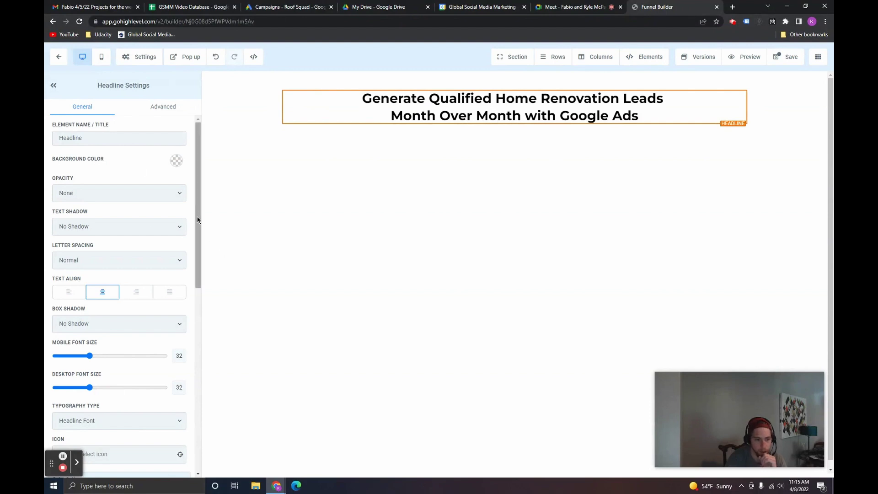
Step: Set the headline's desktop font size to 47 and its text colour to blue
left_click_drag(198, 216, 202, 278)
left_click_drag(90, 326, 106, 327)
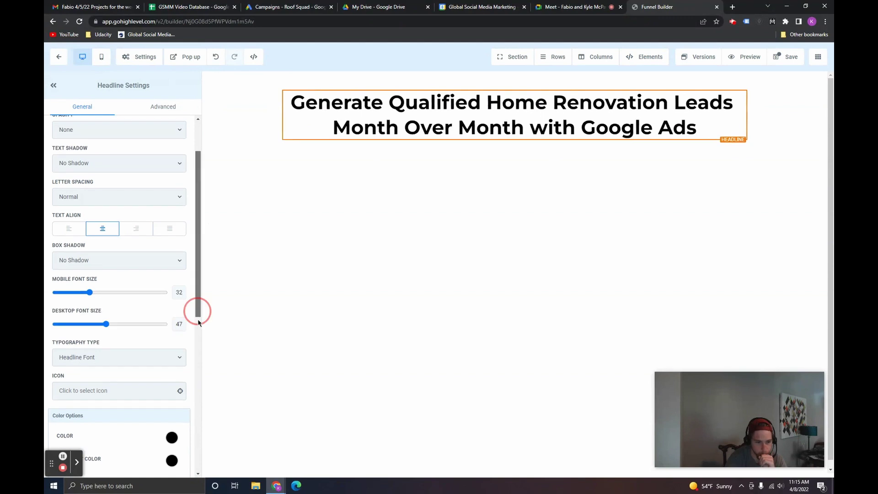
left_click_drag(198, 309, 198, 335)
left_click(172, 374)
left_click(77, 392)
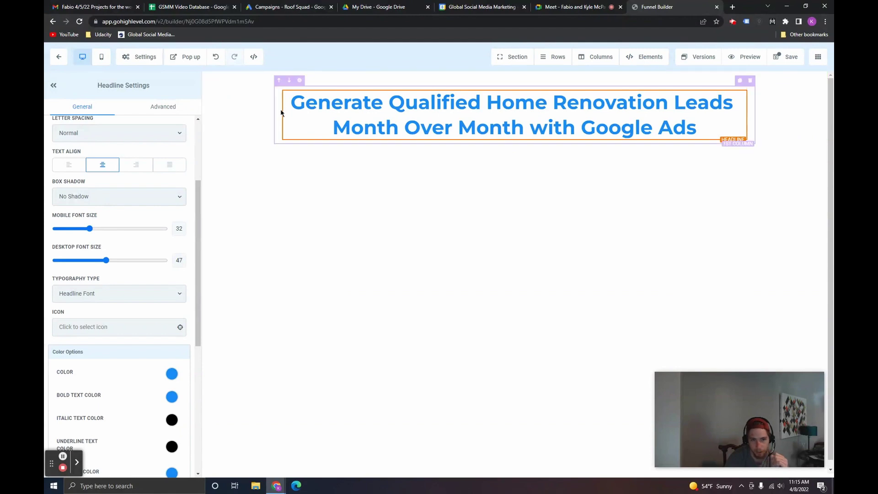
Step: Add an image element with the GSMM planet logo and move it above the headline
left_click(255, 99)
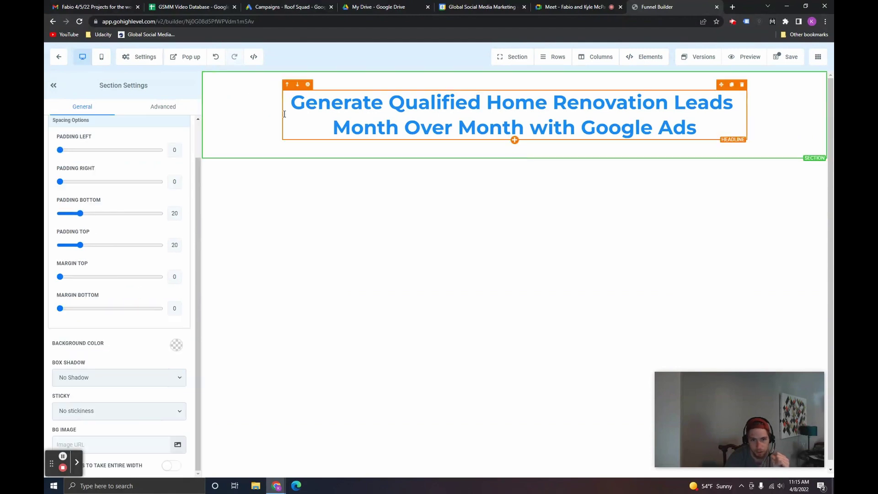
left_click(515, 140)
left_click(726, 285)
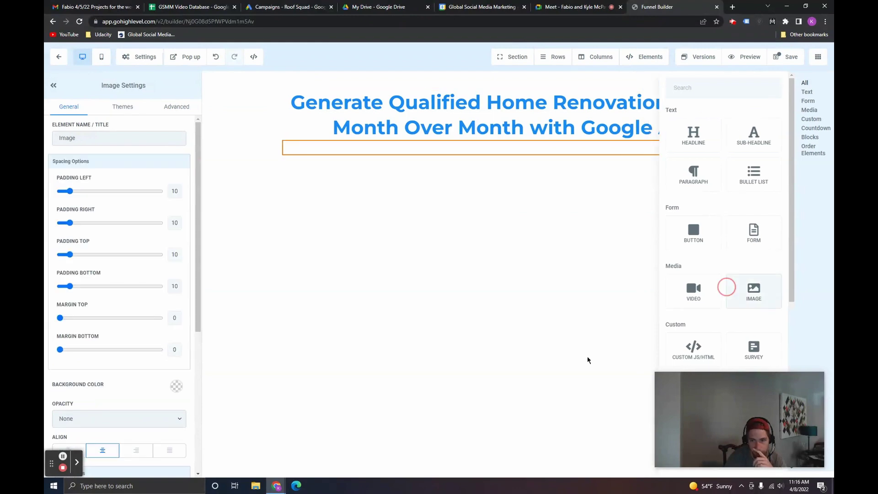
left_click(481, 182)
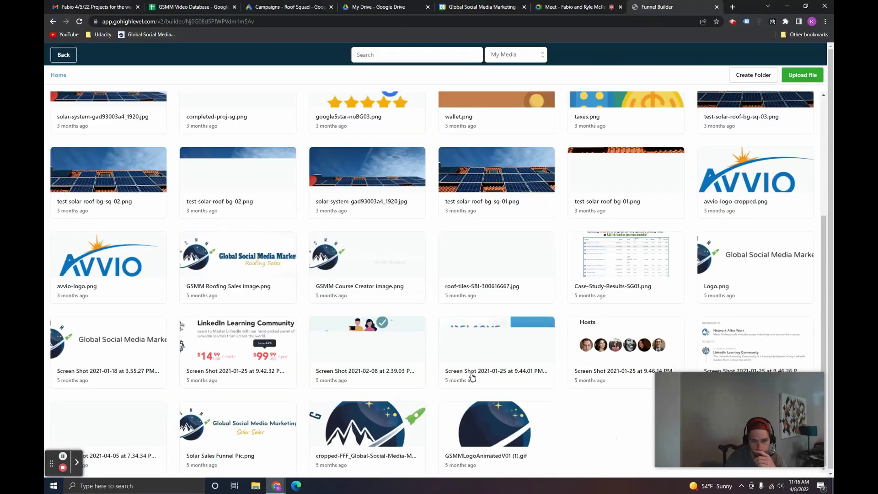
left_click(366, 426)
left_click(510, 231)
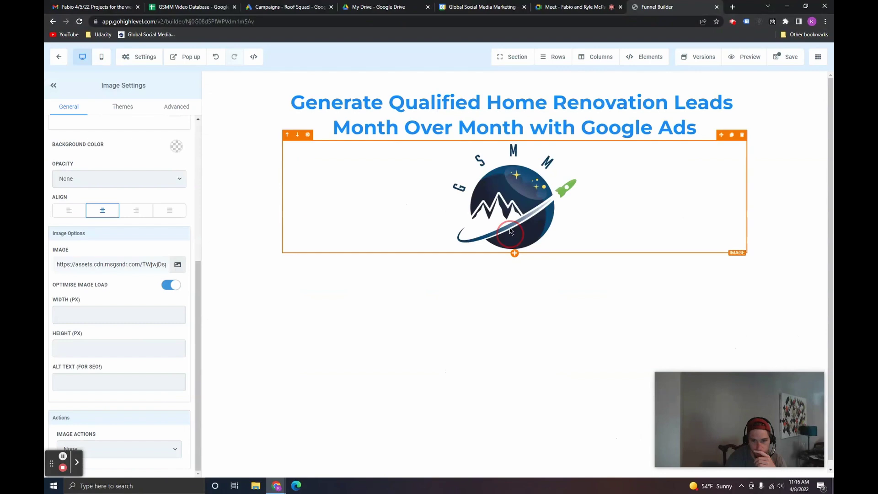
left_click(288, 135)
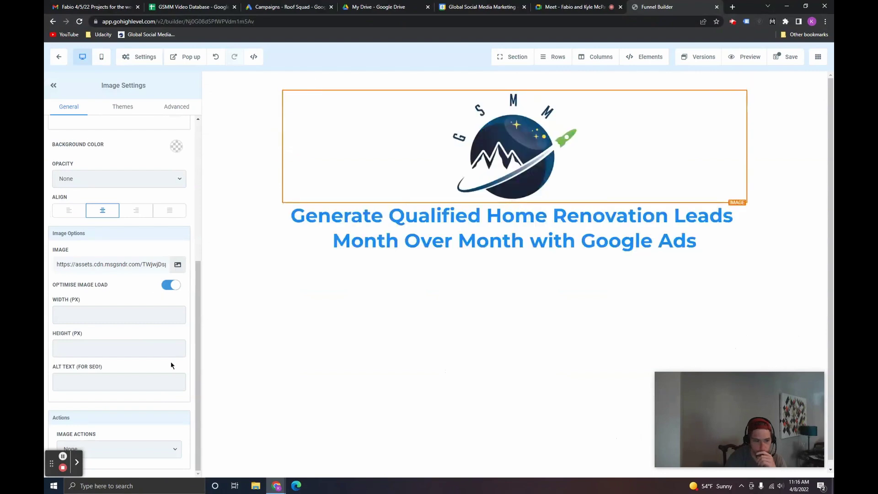
Step: Set the logo height to 100 and reduce the section's padding to 0
left_click(103, 345)
type("100")
left_click(339, 91)
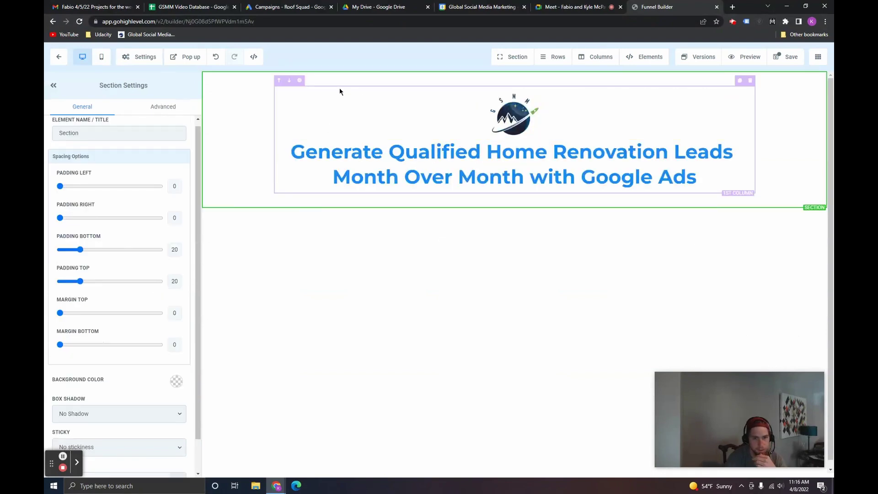
left_click_drag(80, 282, 80, 283)
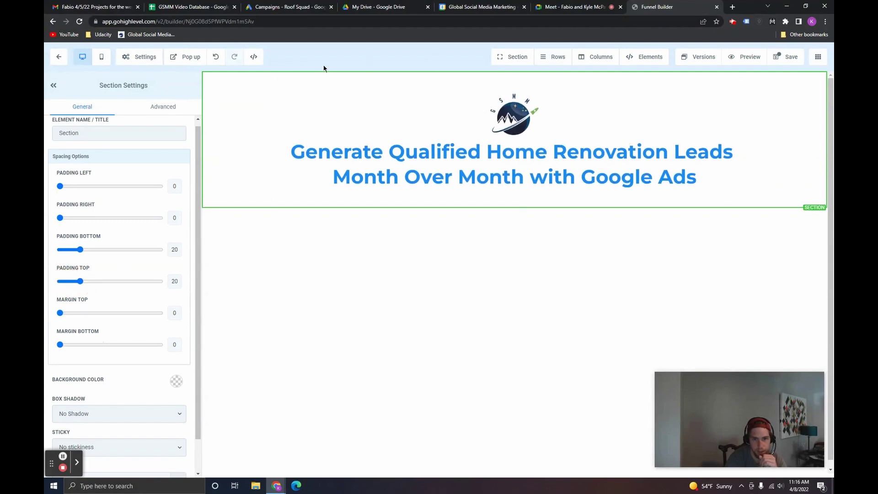
left_click(431, 147)
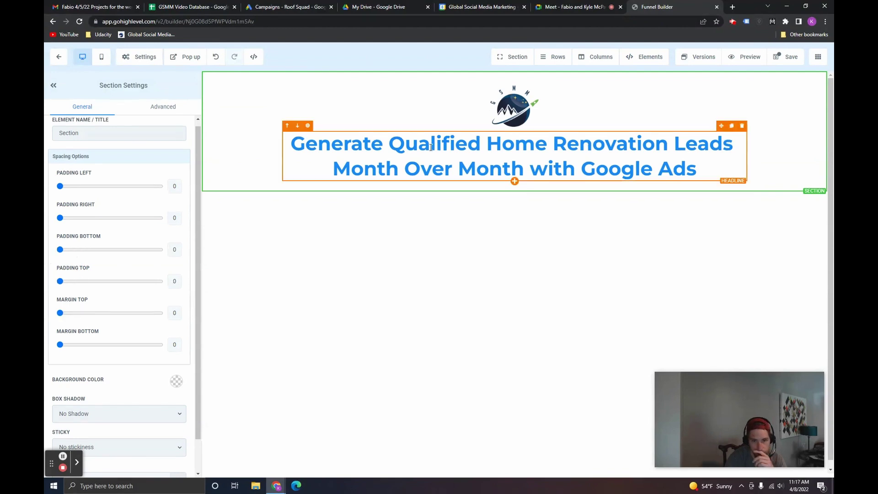
Step: Make the hero section full width with completed-proj-sg.png background at Half Fade over black
left_click(253, 192)
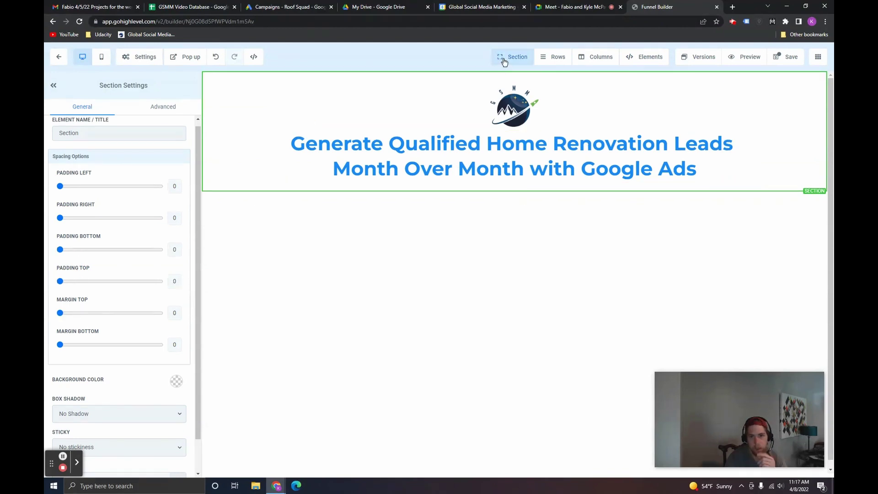
left_click(512, 75)
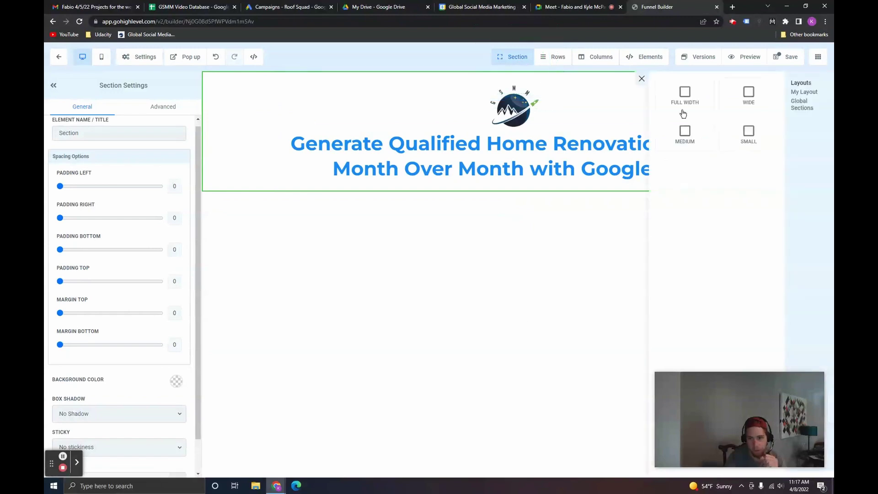
left_click(682, 113)
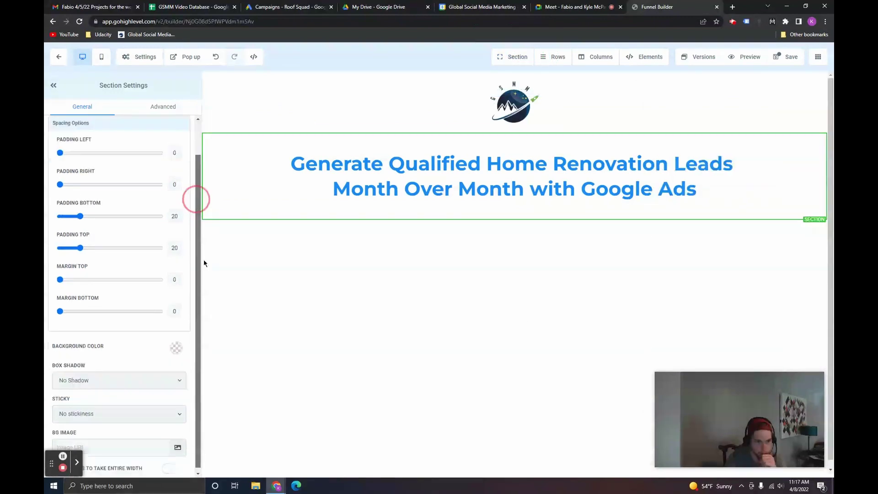
left_click(180, 446)
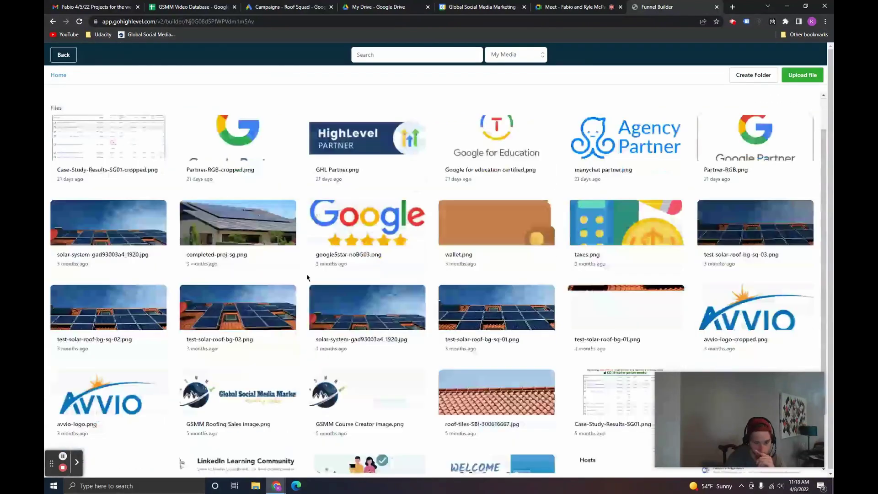
scroll(307, 278, "down", 1)
left_click(266, 191)
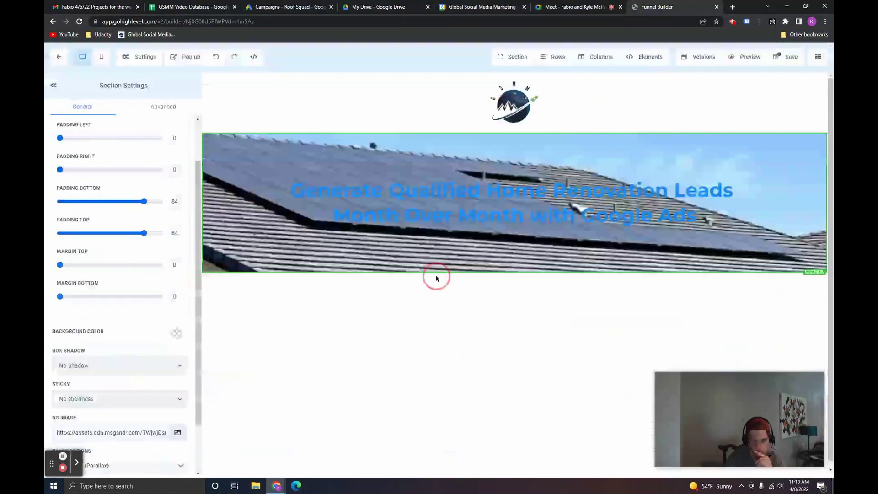
scroll(119, 320, "down", 2)
left_click(137, 403)
left_click(144, 424)
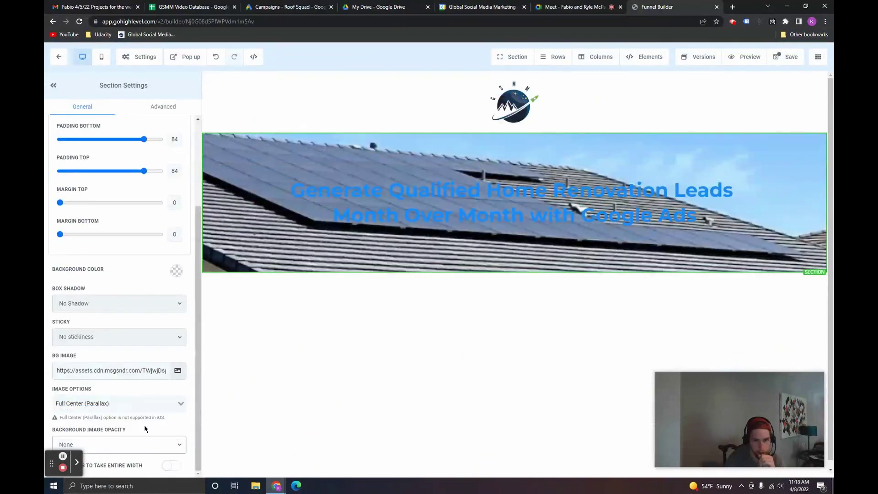
left_click(176, 271)
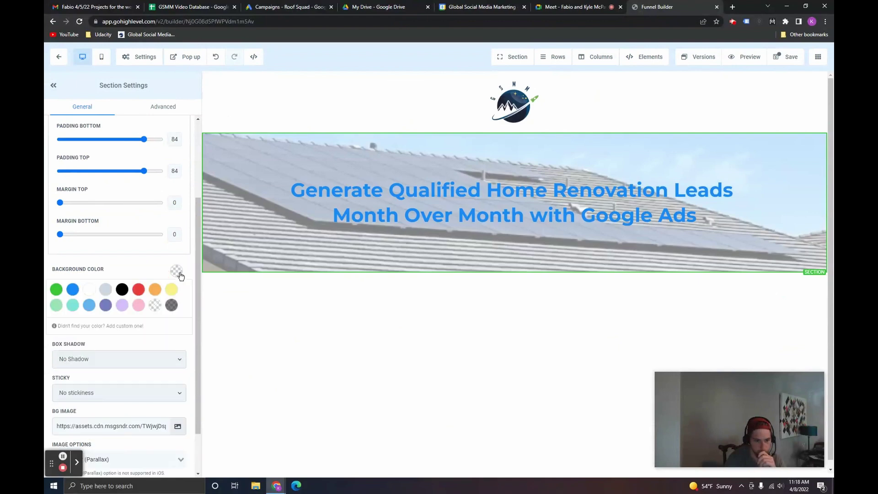
left_click(122, 292)
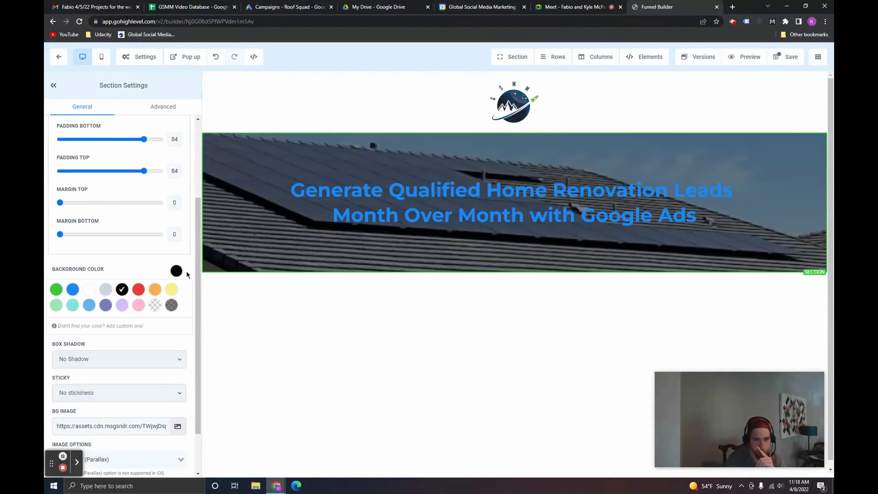
Step: Set the headline's bold text color to white
left_click(330, 188)
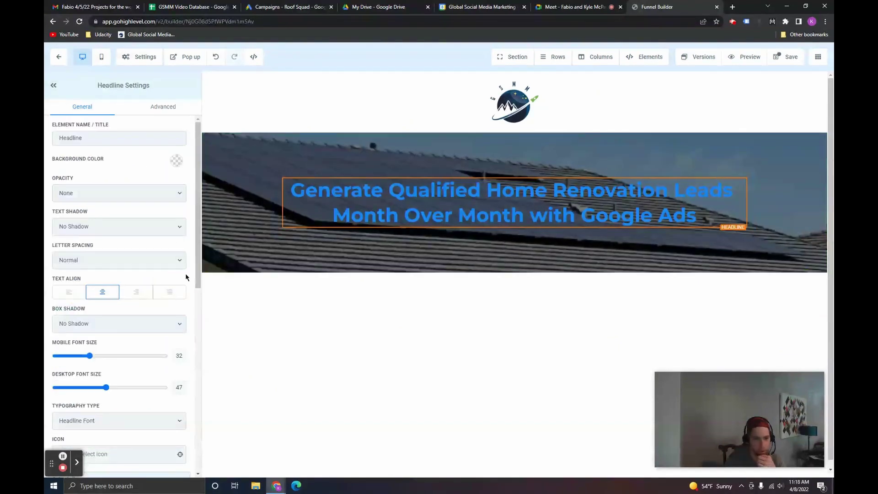
left_click_drag(197, 266, 198, 329)
scroll(162, 270, "down", 3)
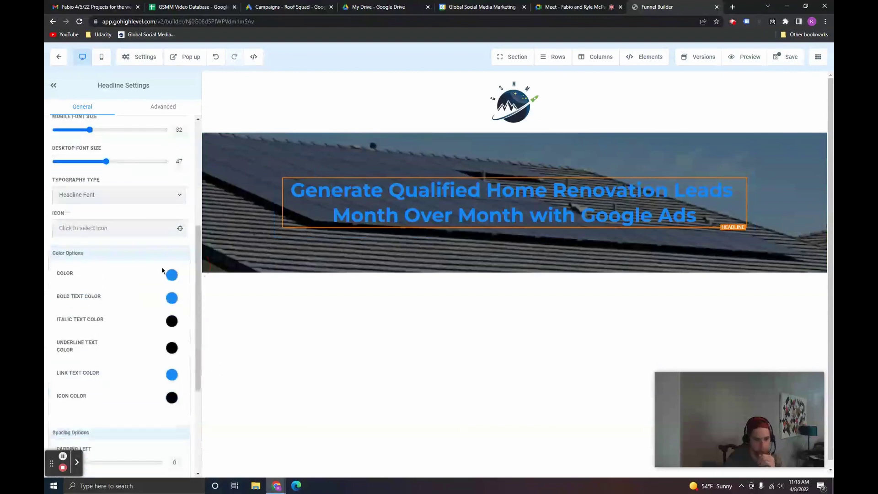
left_click(171, 298)
left_click(94, 316)
left_click(267, 186)
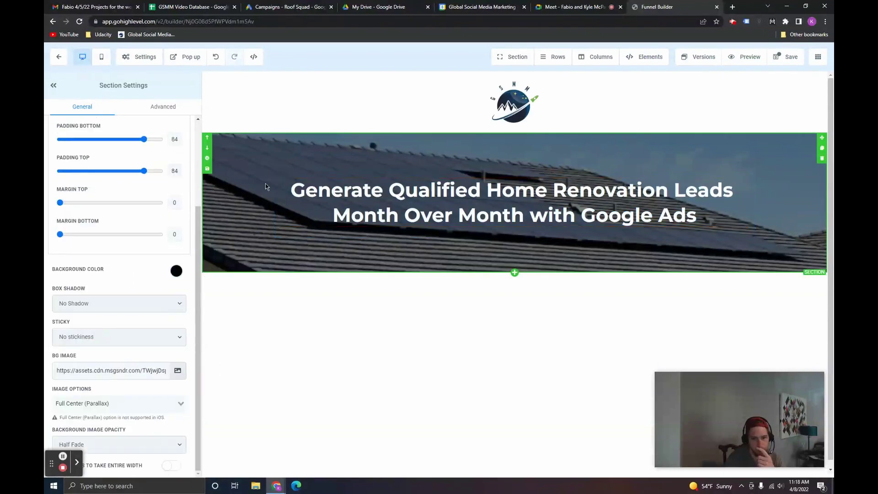
Step: Add a sub headline below the hero headline and select its placeholder text
left_click(644, 56)
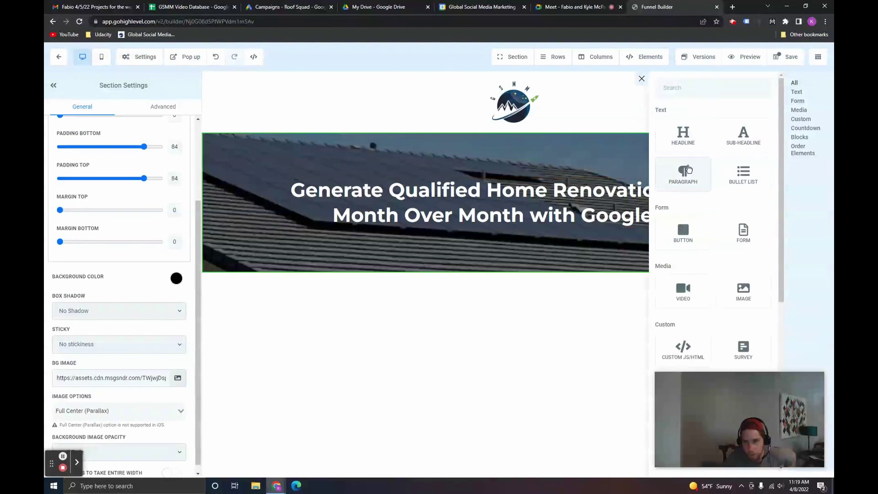
left_click(741, 133)
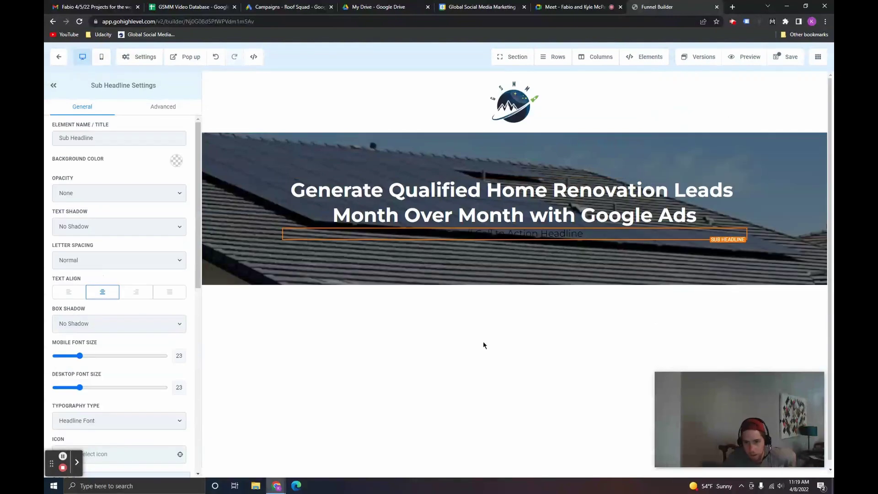
triple_click(501, 233)
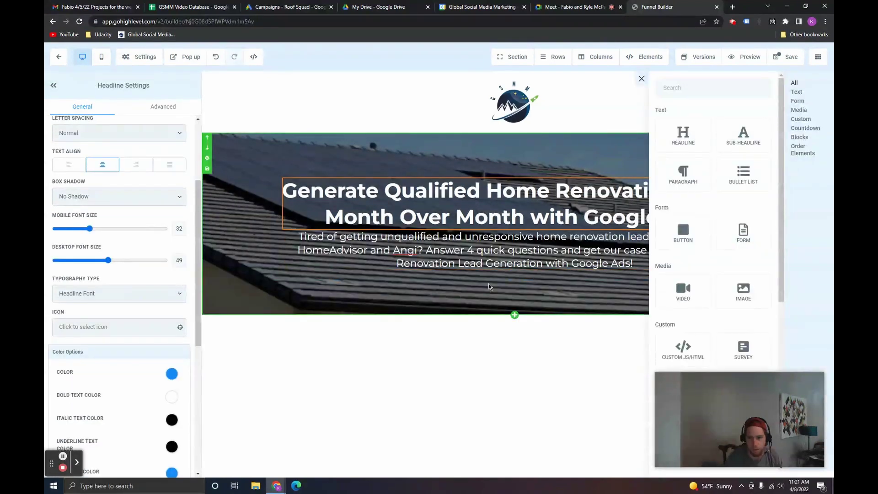
Step: Add a button below the sub headline labelled 'Get Case Study'
left_click_drag(683, 231, 514, 284)
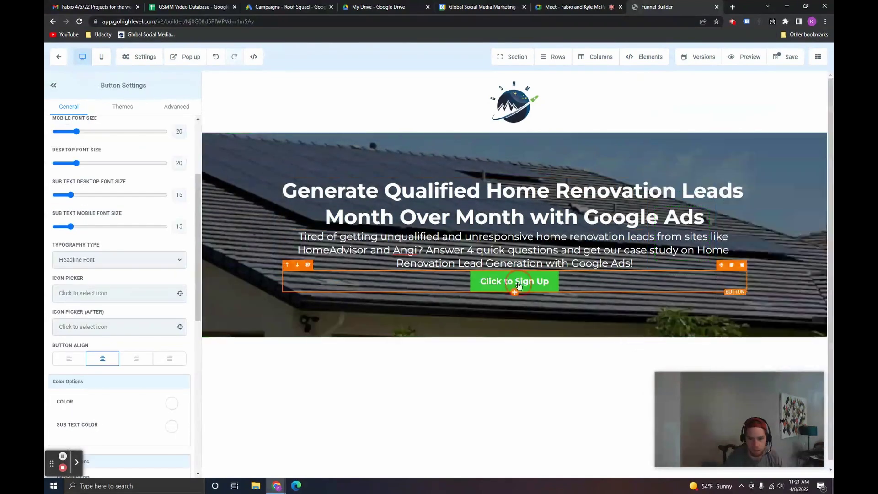
scroll(123, 293, "down", 10)
triple_click(152, 348)
type("Get")
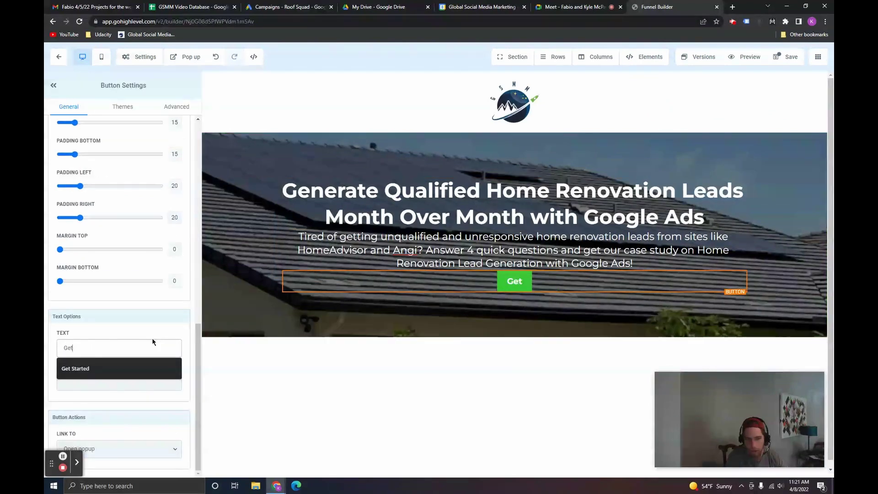
type(" Home Renovation Le")
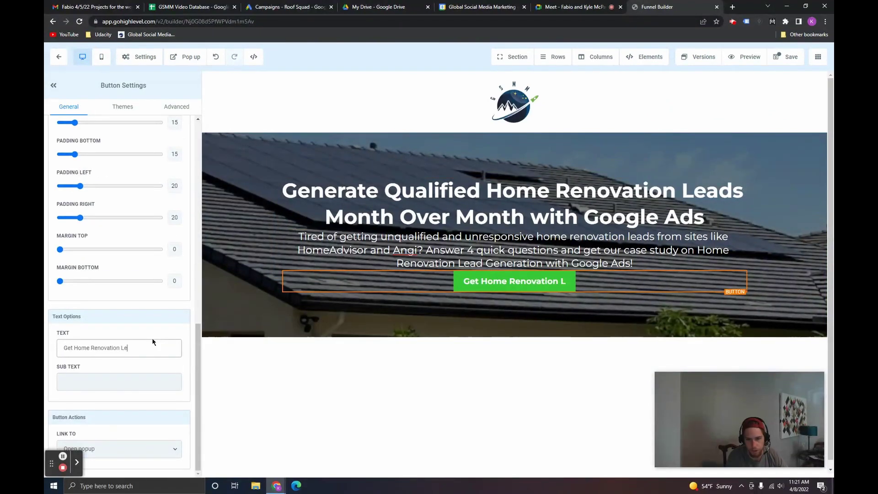
type("ads Case Study")
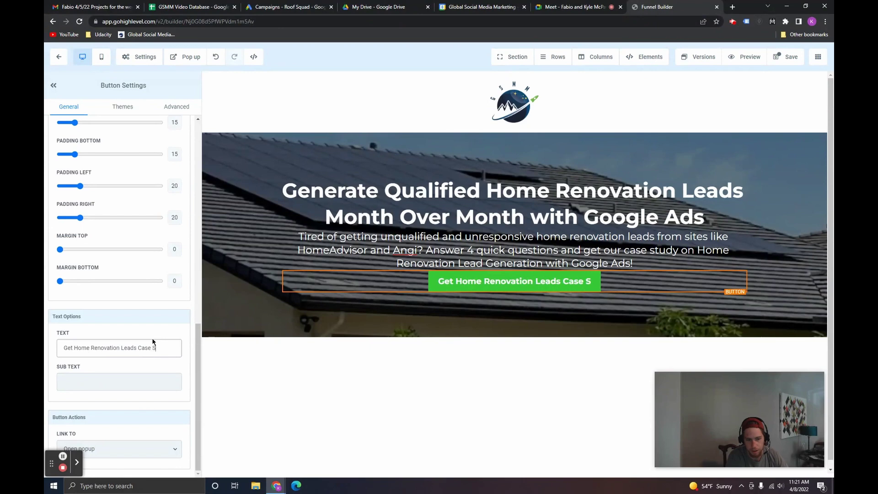
left_click_drag(138, 348, 74, 348)
key("BackSpace")
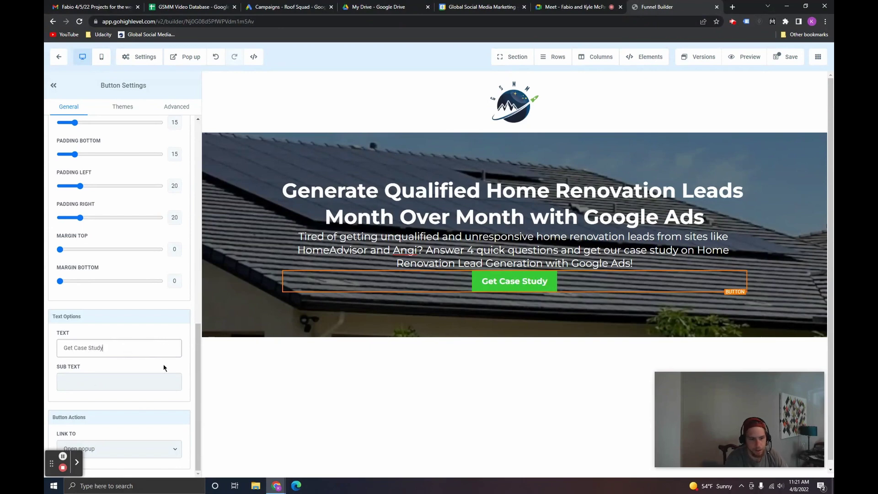
Step: Make the button light blue with the Elevate hover effect, then save the page
scroll(196, 352, "up", 15)
left_click(176, 161)
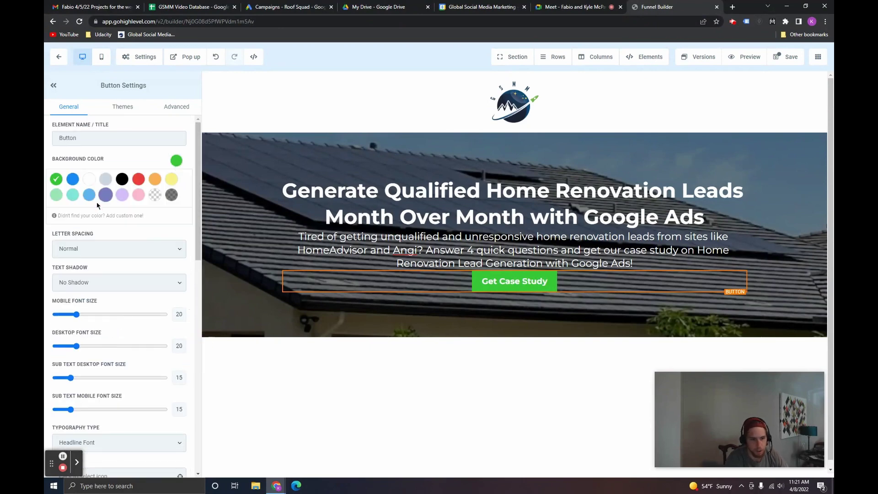
left_click(90, 195)
left_click(177, 106)
scroll(103, 201, "up", 1)
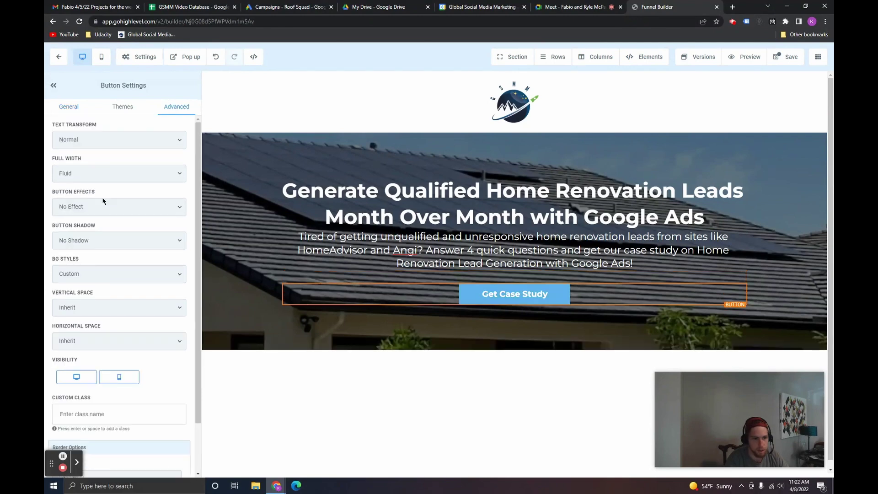
left_click(104, 206)
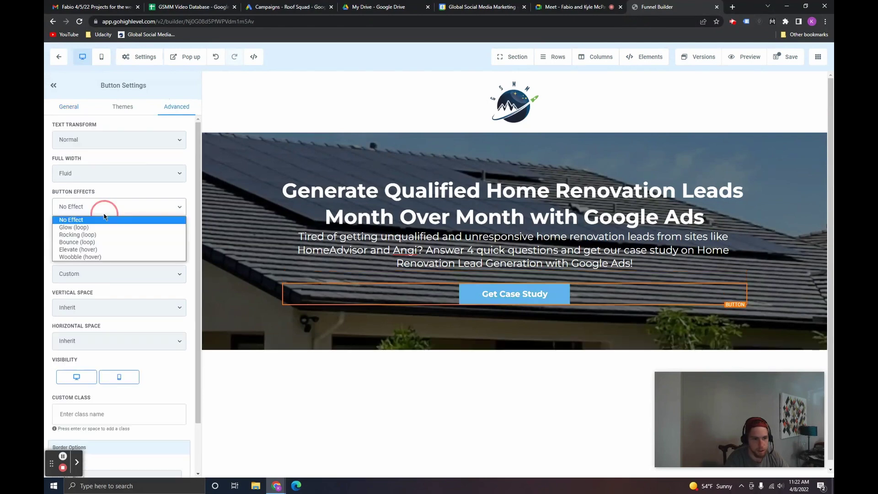
left_click(106, 251)
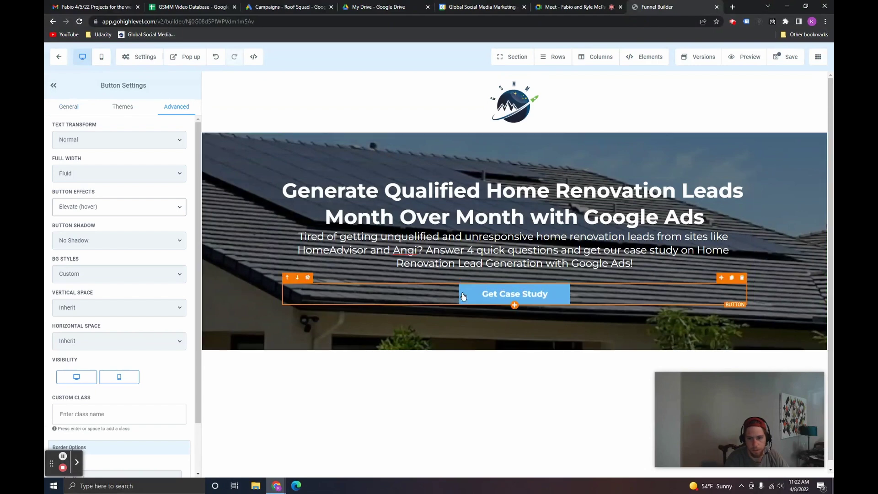
left_click(785, 57)
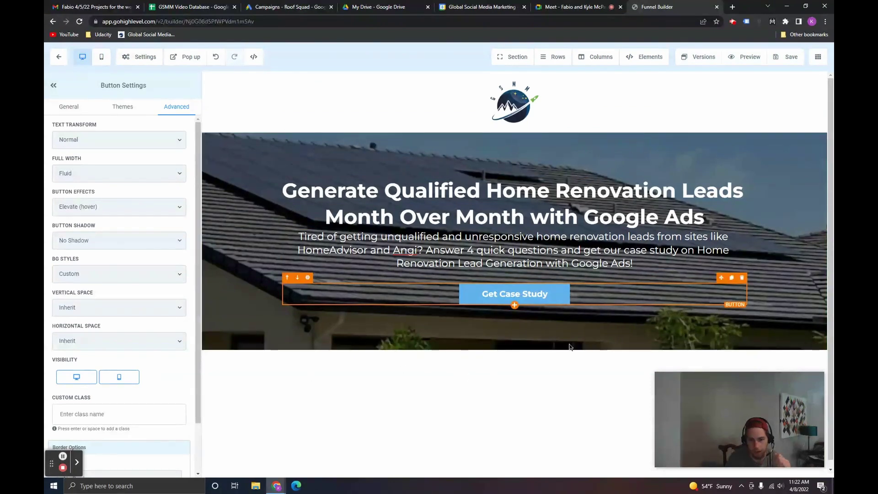
Step: Add a full-width section with a three-column row and an image in each column
left_click(515, 350)
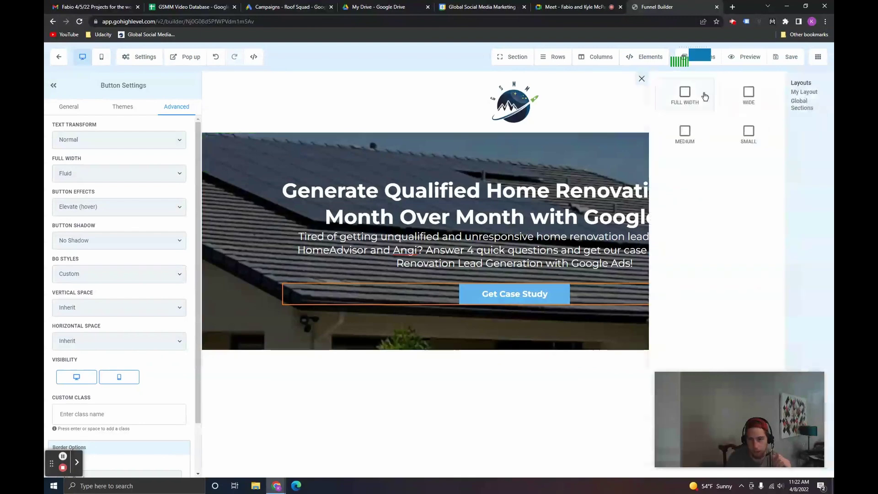
left_click(683, 91)
left_click(527, 376)
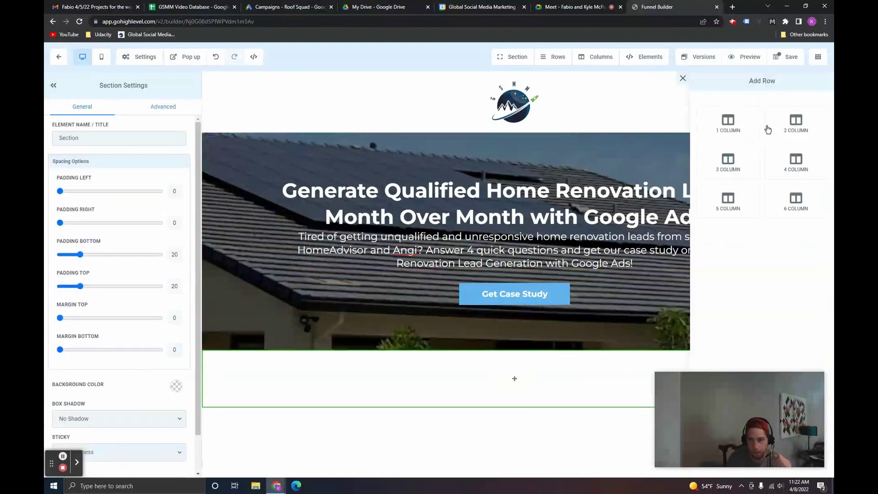
left_click(729, 165)
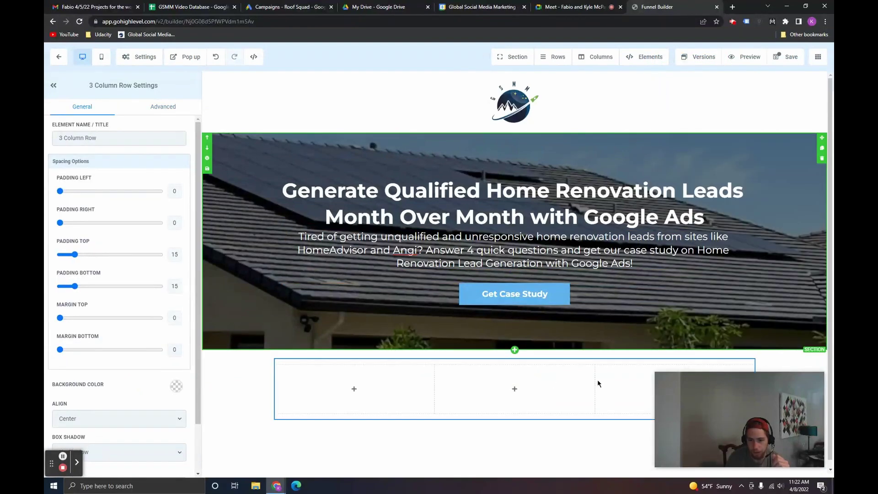
left_click(515, 388)
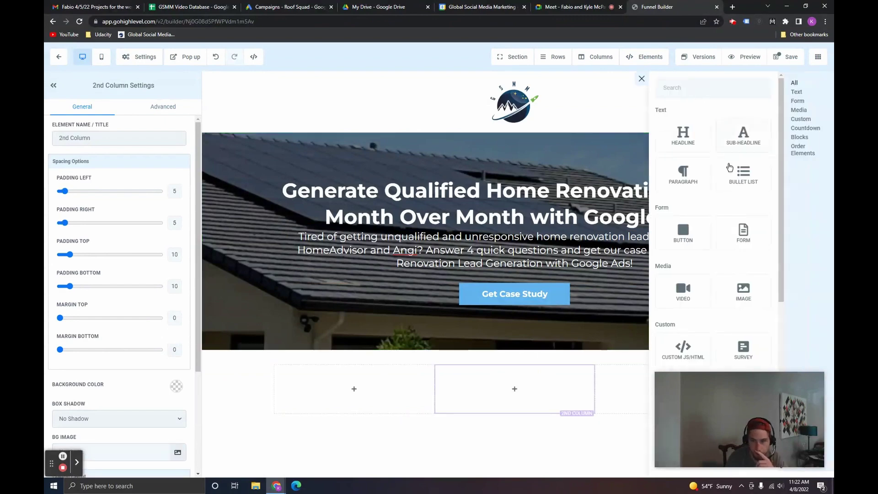
left_click(746, 295)
left_click(757, 291)
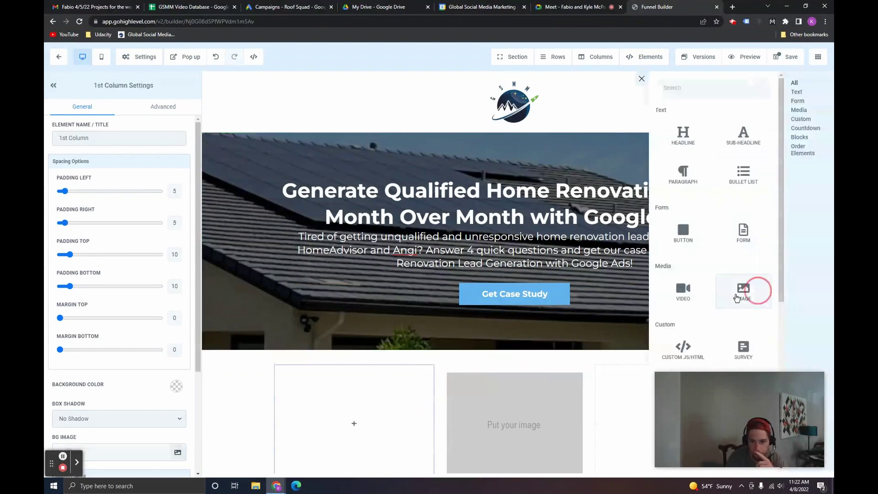
left_click(648, 396)
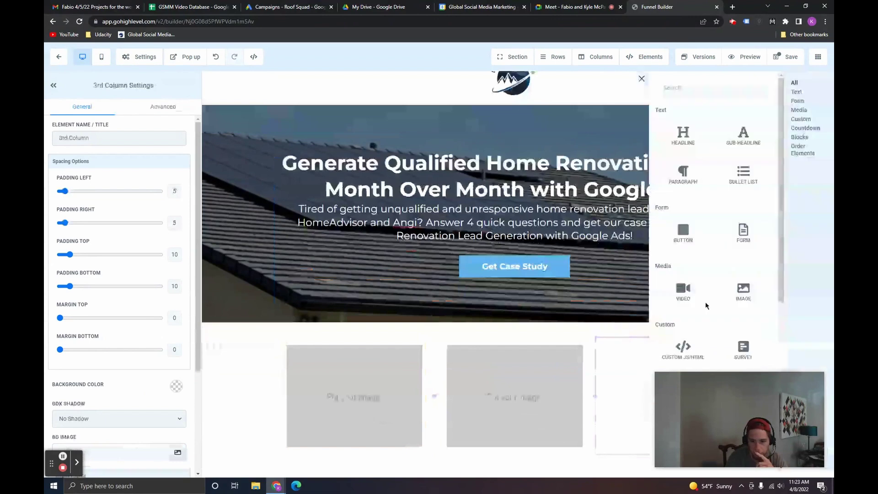
left_click(742, 287)
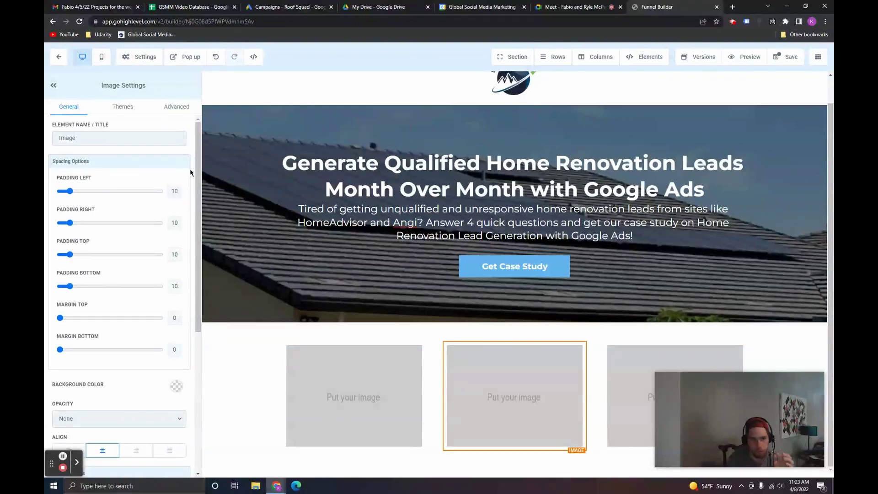
Step: Set the Google image height to 50, add the Facebook image, and delete the third image
scroll(177, 412, "down", 4)
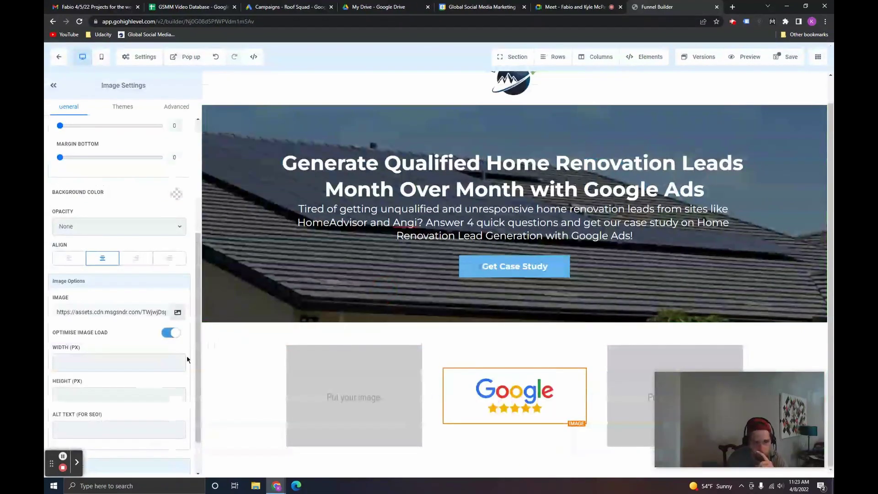
left_click(133, 396)
type("50")
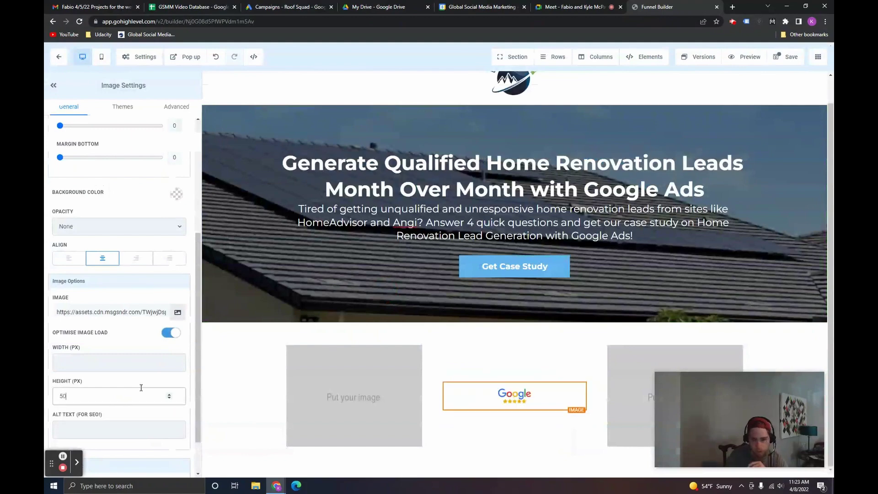
left_click(364, 383)
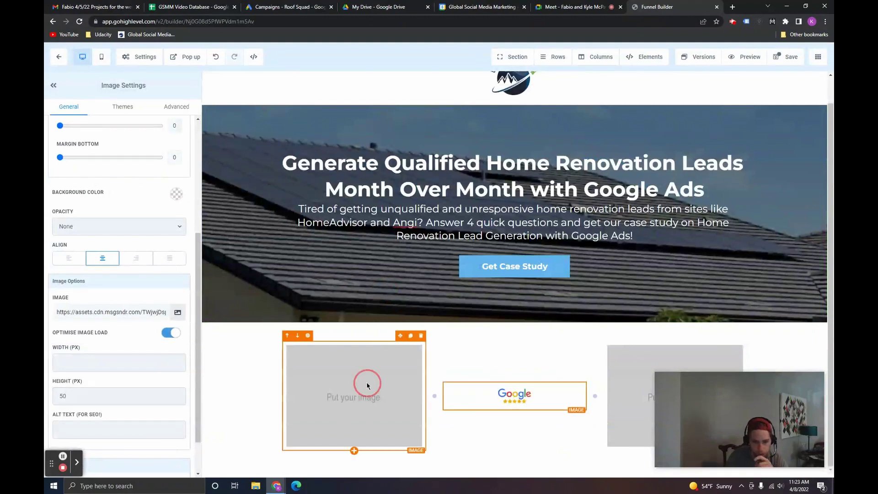
left_click(178, 312)
key("Escape")
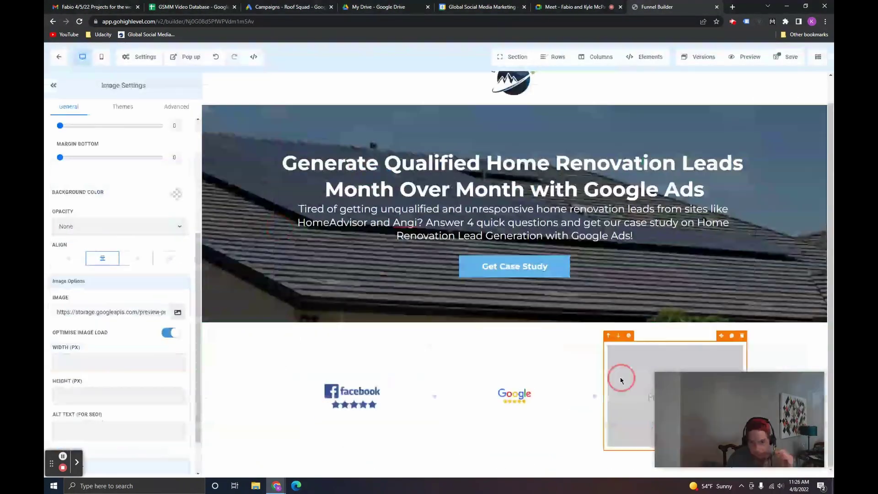
left_click(630, 370)
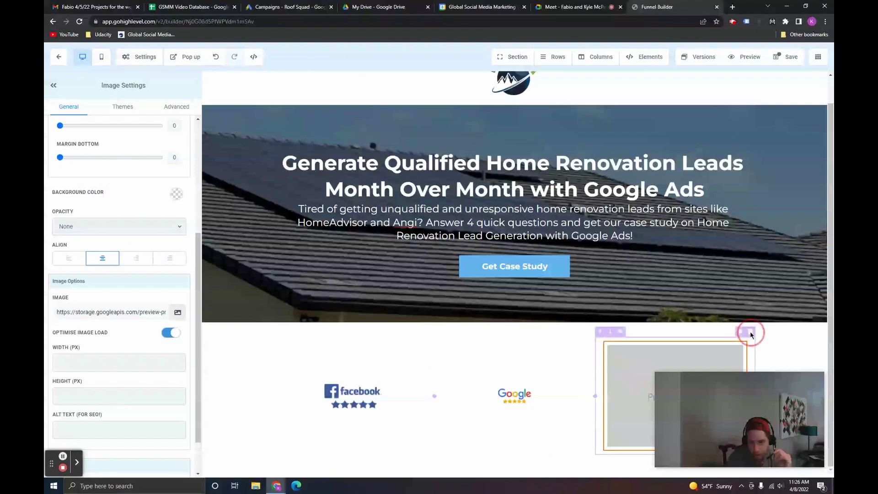
left_click(741, 335)
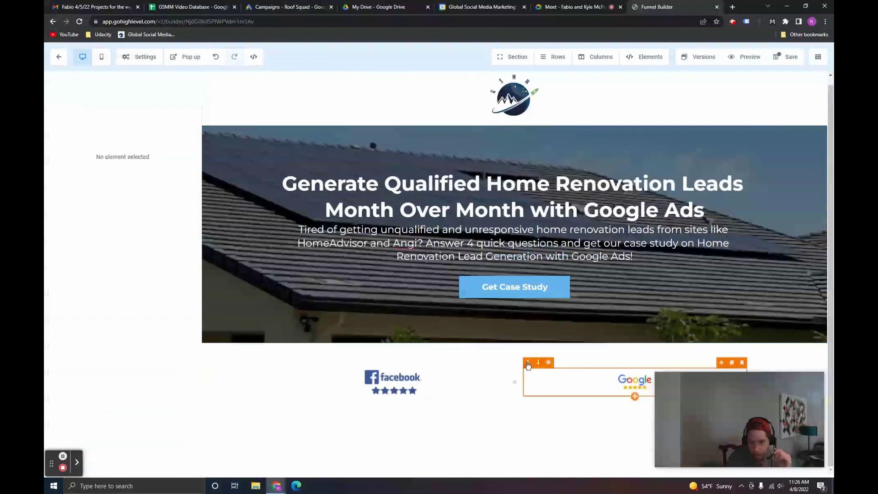
Step: Remove the top and bottom padding of the logo section
left_click(556, 352)
left_click_drag(80, 255, 58, 254)
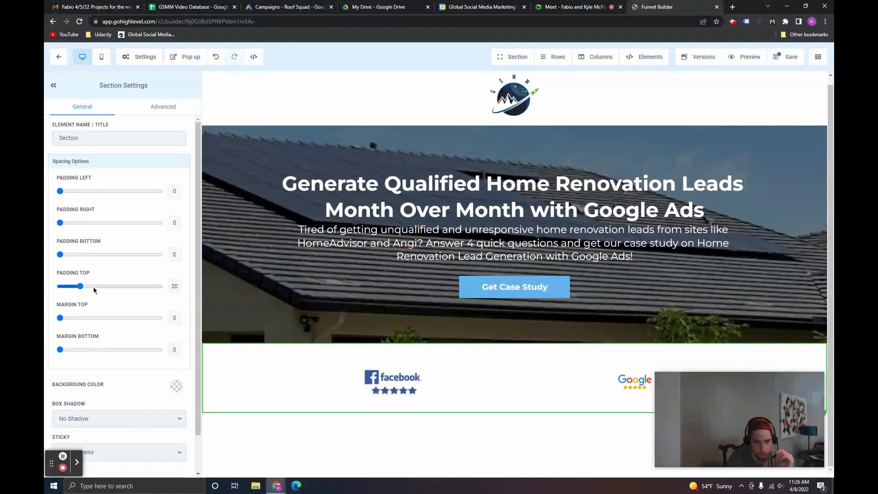
left_click_drag(81, 286, 59, 286)
Step: Add a two-column section with a headline and the case-study results image
left_click(515, 399)
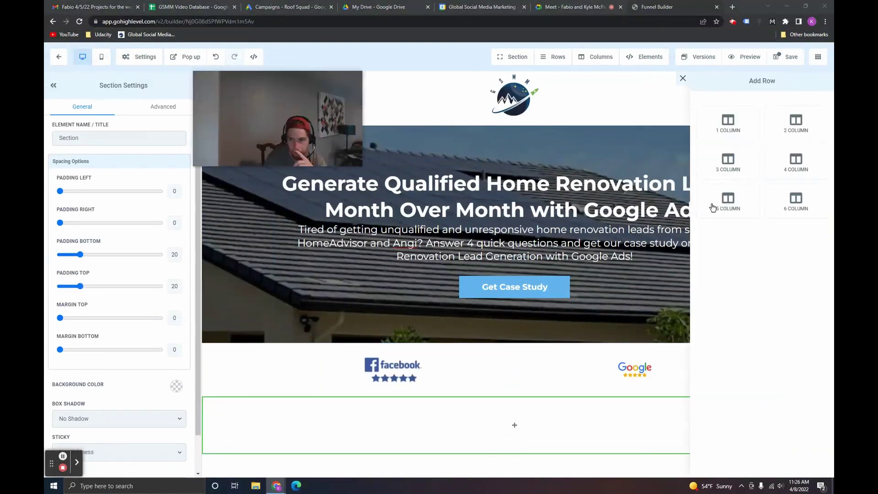
left_click(796, 122)
left_click(368, 435)
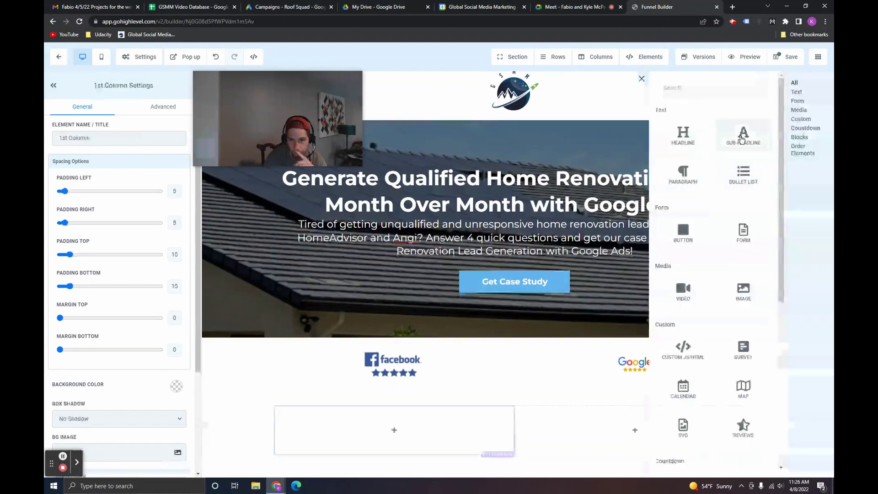
left_click(684, 156)
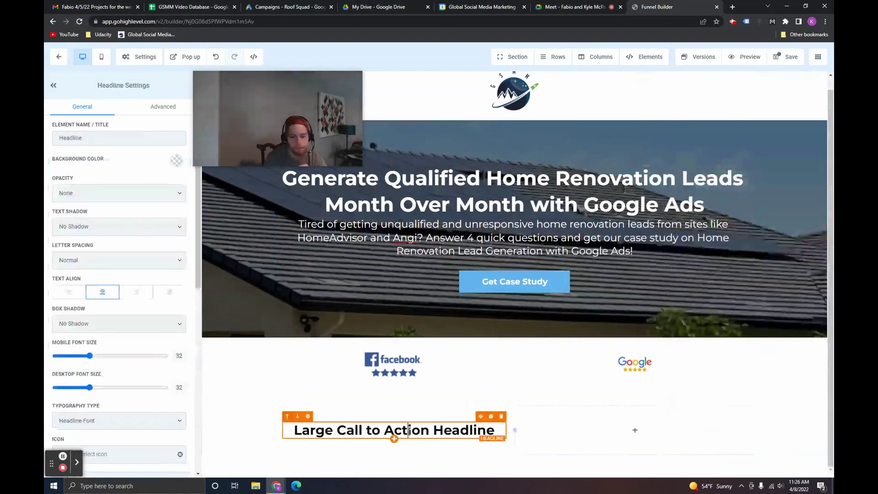
left_click(411, 431)
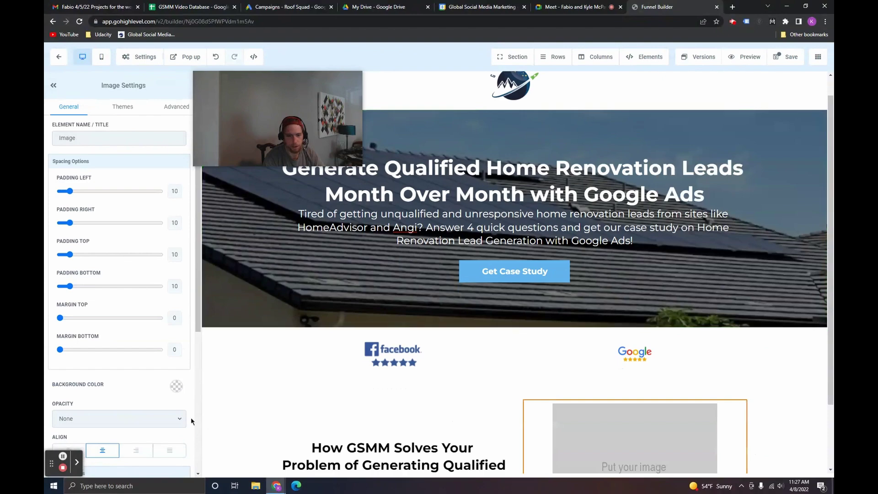
scroll(183, 407, "down", 3)
left_click(178, 381)
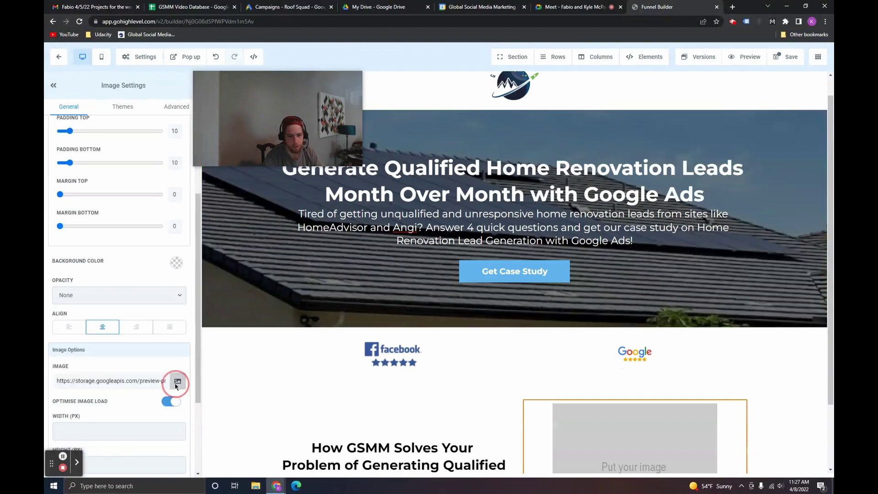
left_click(228, 192)
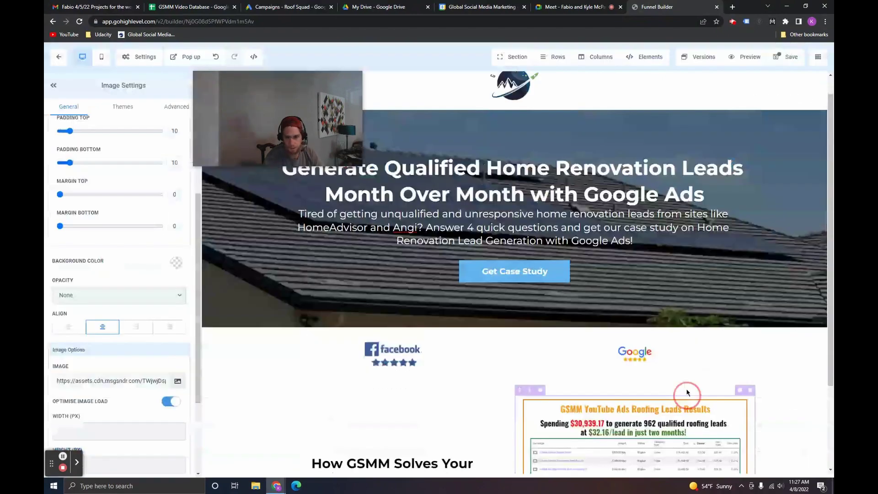
Step: Add a sub-headline under the headline and paste the $42/lead sentence into it
scroll(598, 401, "down", 3)
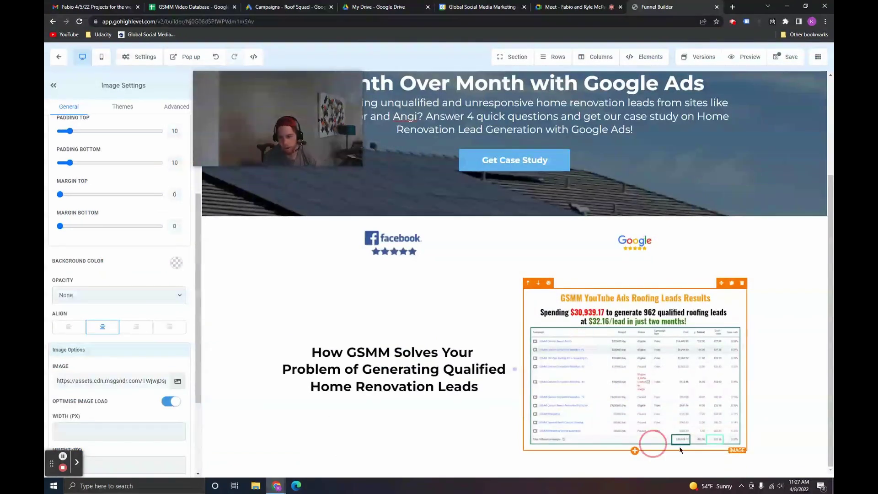
left_click(395, 398)
left_click(743, 135)
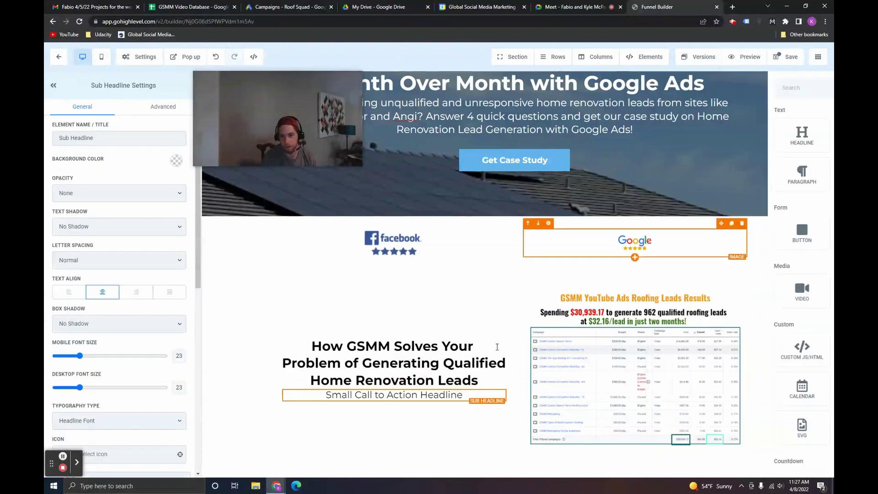
double_click(407, 394)
key("ctrl+a")
type("Stop getting leads that don't answer your phone calls. Generate 45 leads/month at a cost of $42/lead!")
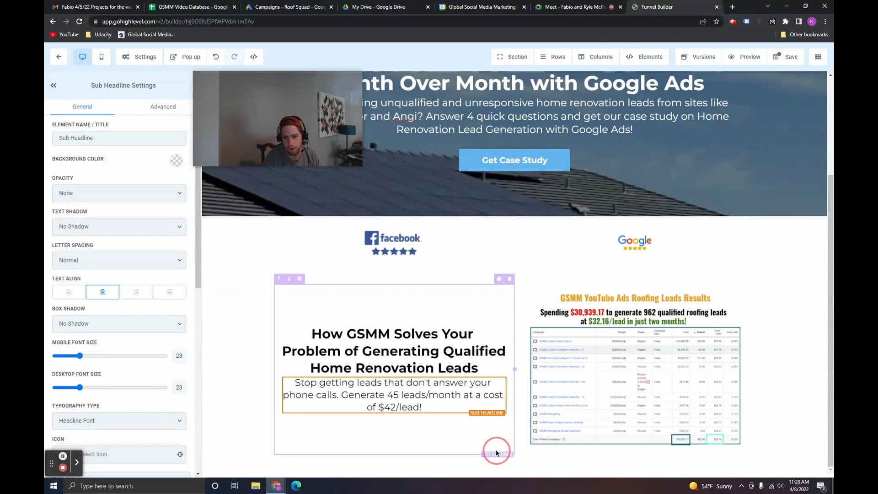
left_click(495, 449)
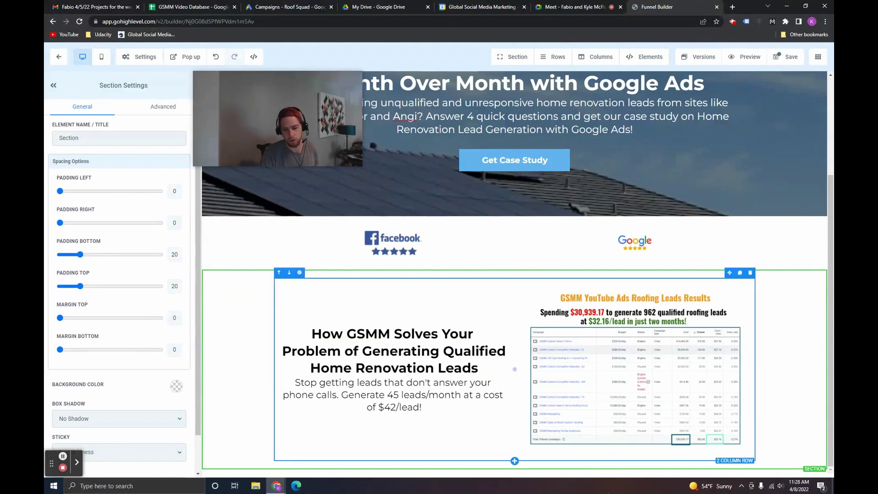
left_click(515, 469)
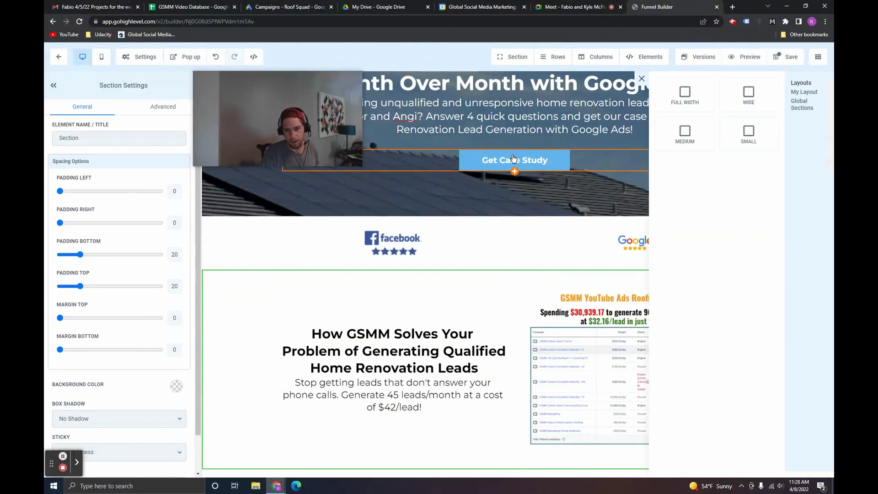
left_click_drag(690, 102, 514, 398)
left_click(516, 406)
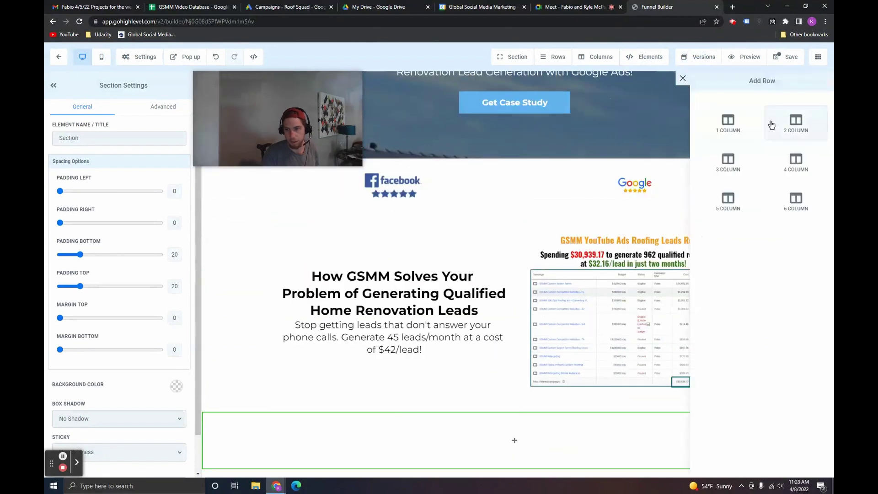
left_click(753, 128)
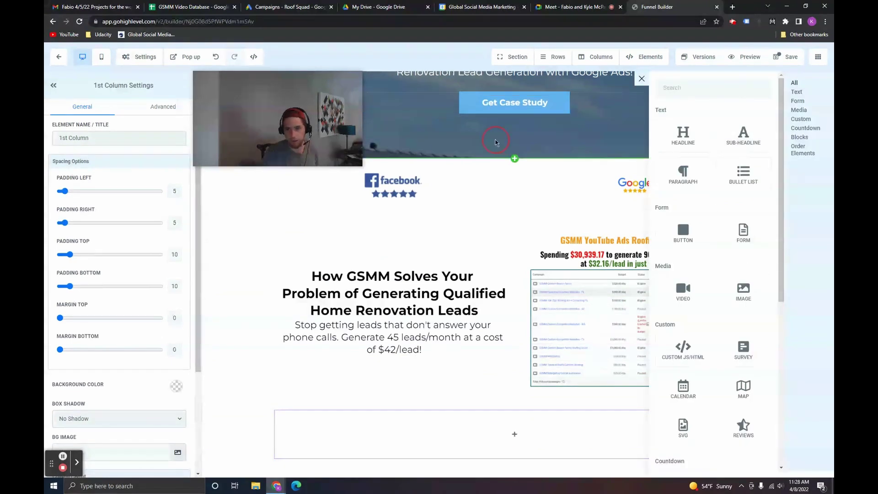
left_click(514, 101)
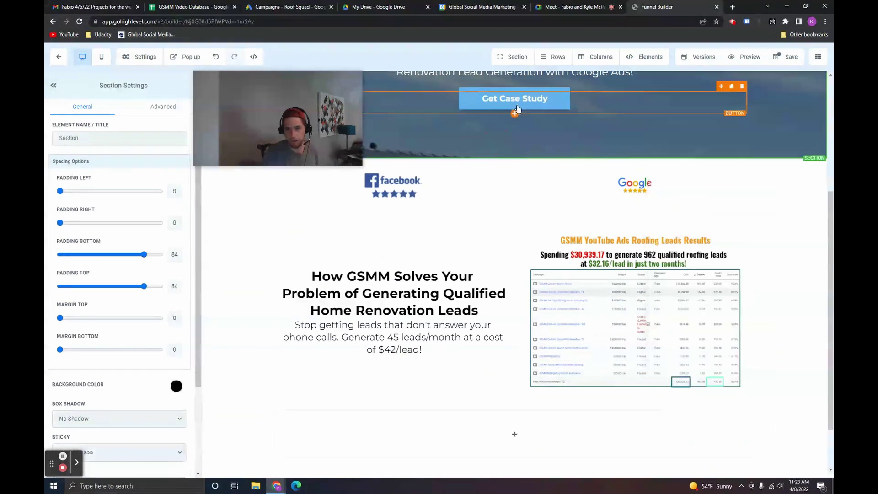
left_click(732, 87)
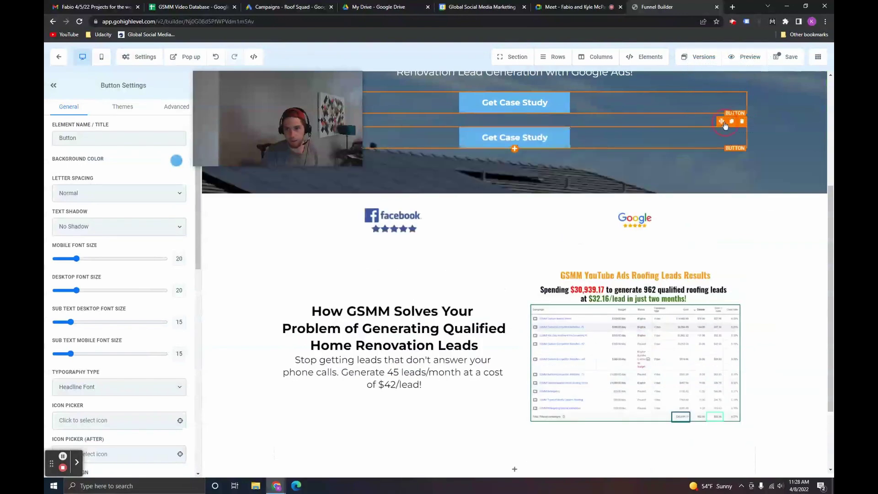
left_click_drag(725, 125, 548, 446)
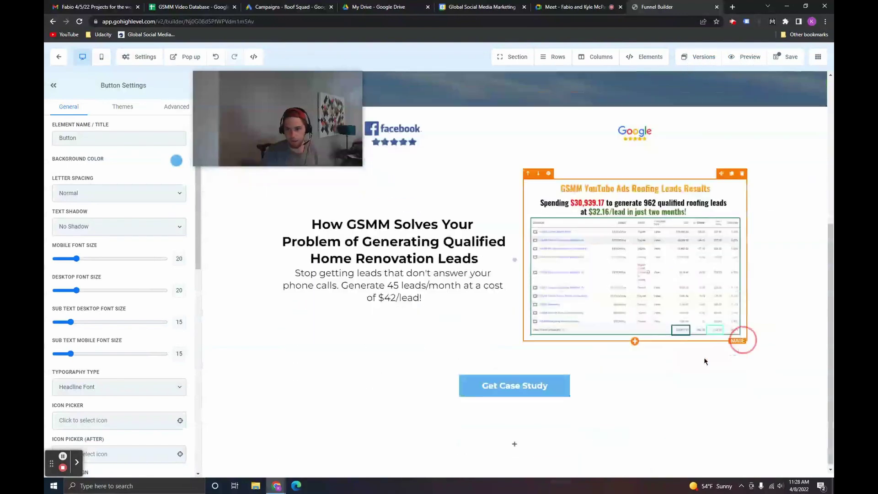
scroll(676, 343, "up", 5)
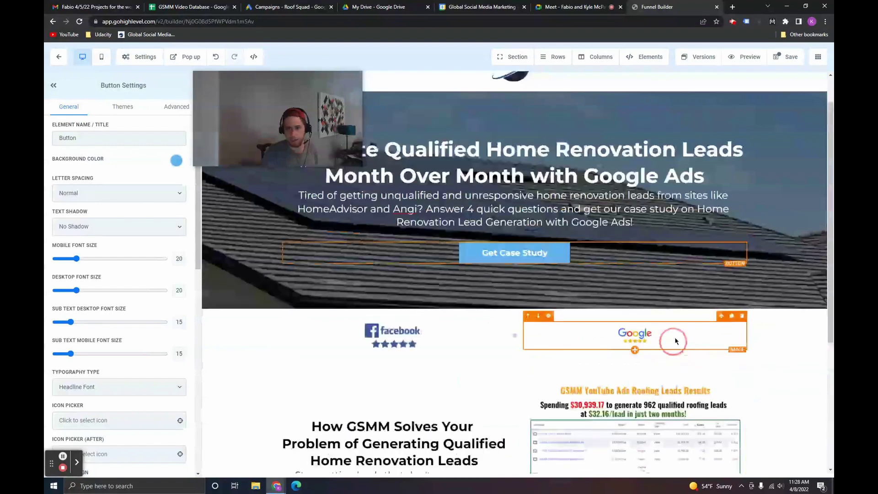
scroll(629, 275, "up", 1)
scroll(594, 275, "down", 6)
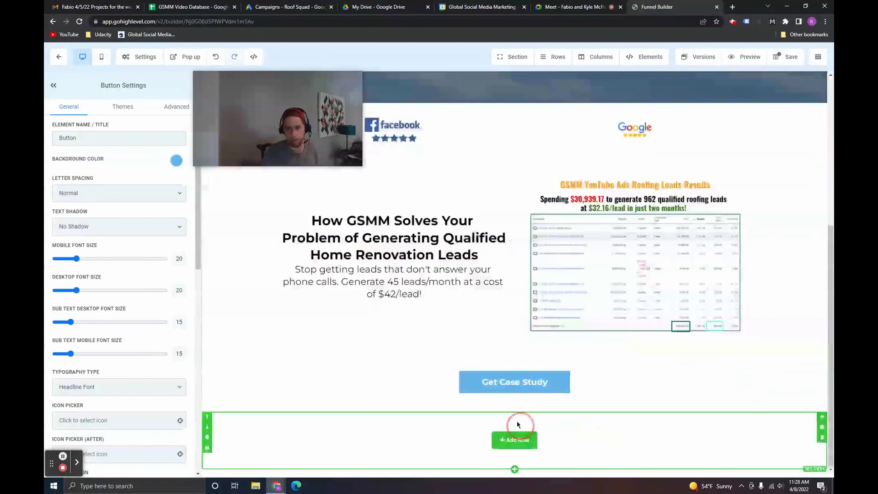
scroll(507, 318, "up", 4)
scroll(507, 318, "down", 3)
scroll(457, 373, "up", 4)
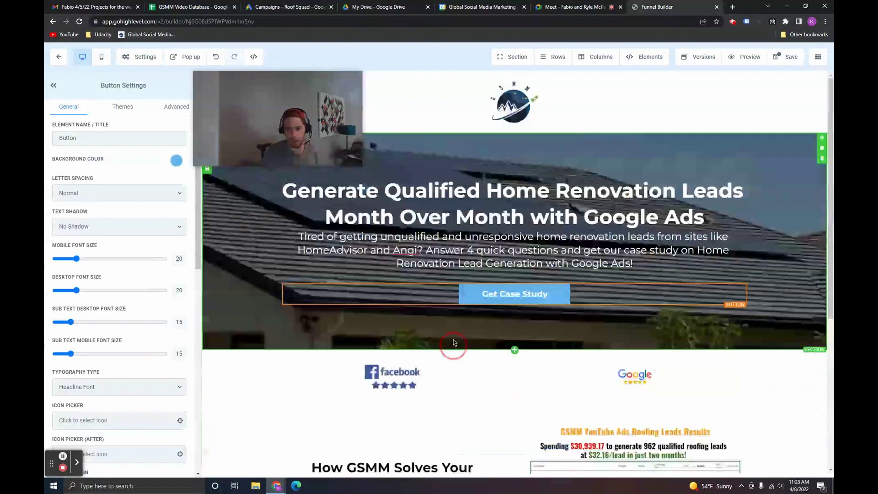
scroll(610, 224, "down", 6)
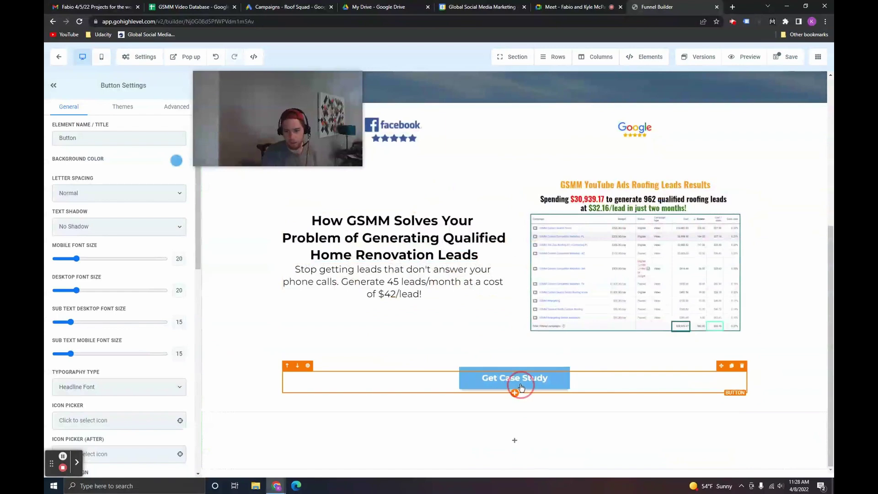
scroll(619, 381, "up", 5)
scroll(652, 425, "up", 1)
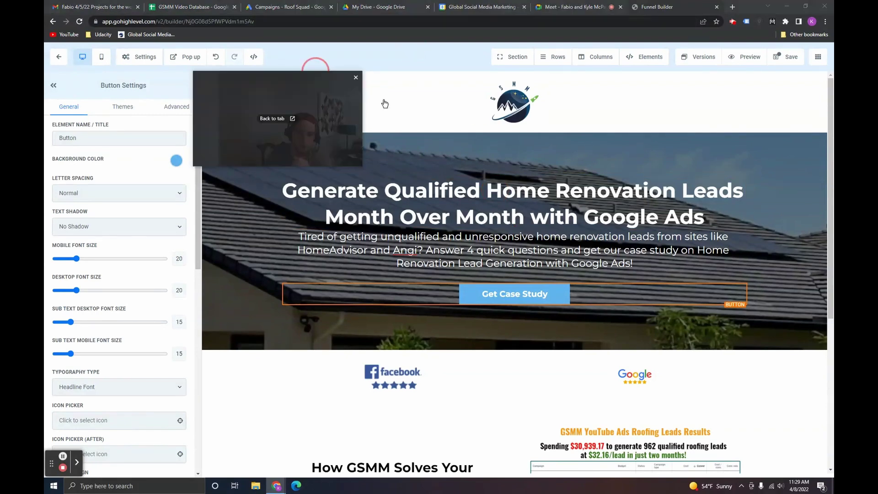
left_click_drag(363, 90, 830, 161)
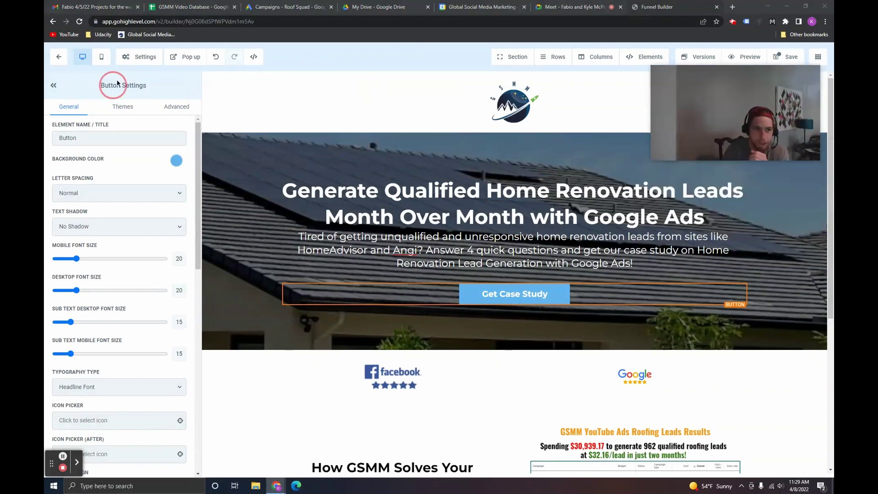
left_click(102, 58)
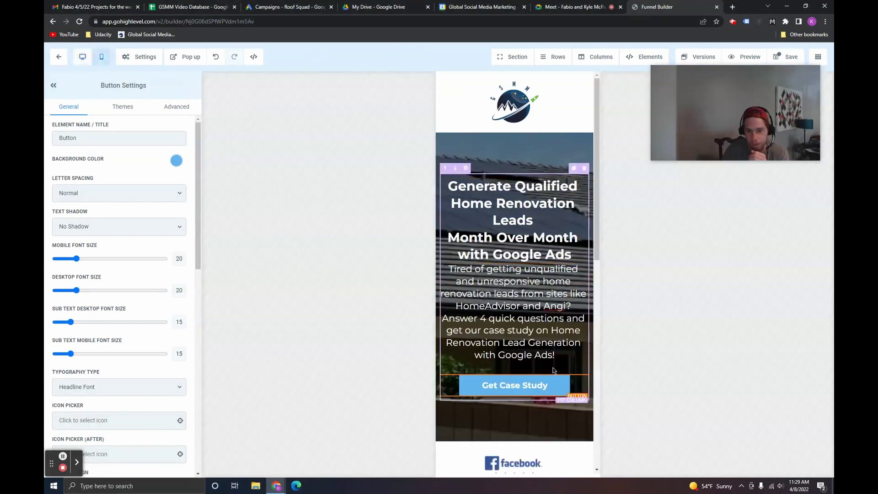
scroll(538, 388, "down", 4)
scroll(539, 388, "down", 5)
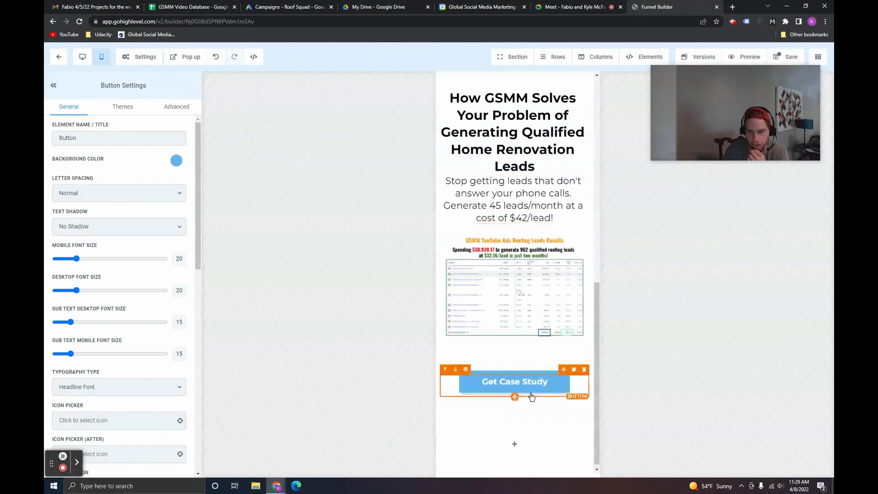
scroll(533, 384, "up", 7)
scroll(535, 375, "up", 2)
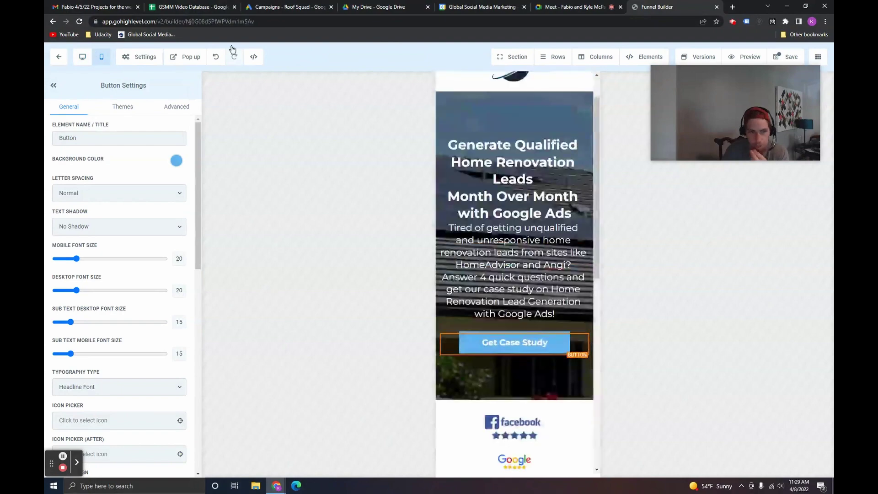
left_click(82, 56)
scroll(583, 295, "down", 2)
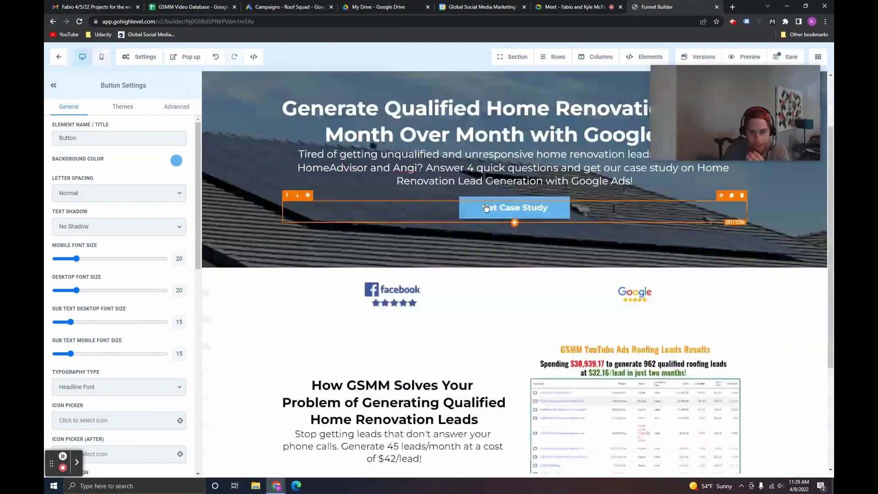
scroll(581, 376, "down", 5)
scroll(580, 282, "up", 7)
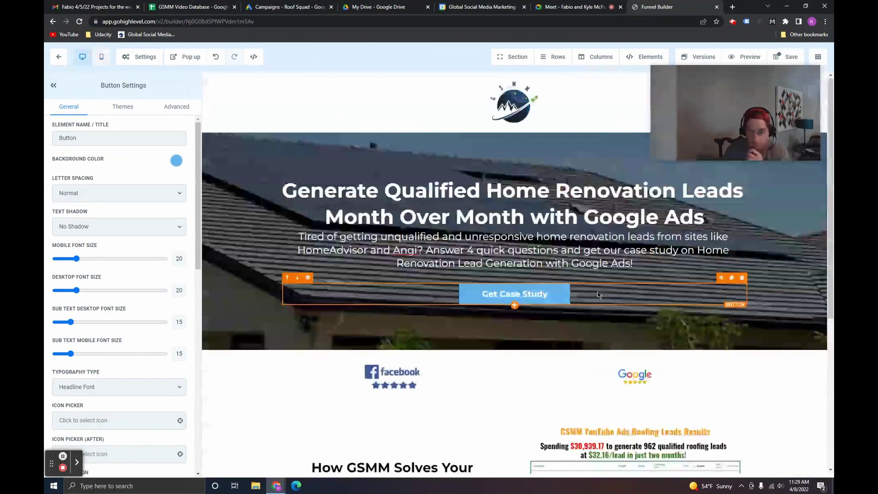
Step: Save the landing page, review it in a live preview, then close the preview
left_click(785, 57)
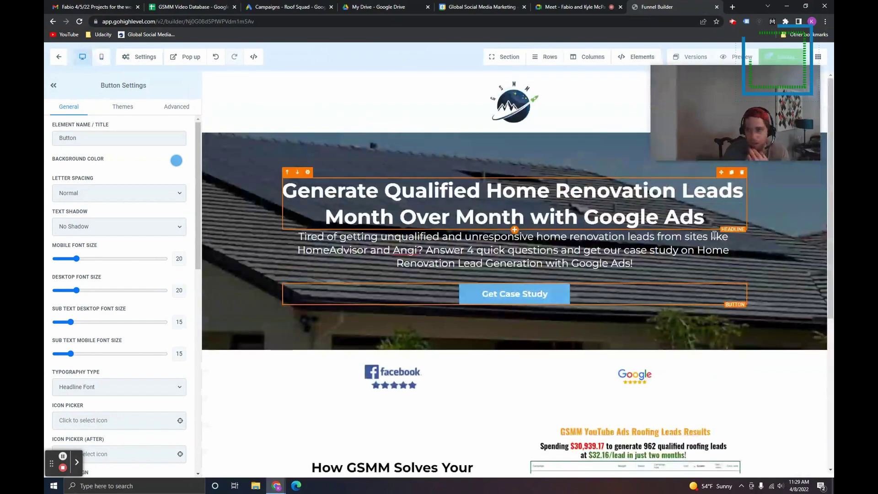
left_click_drag(733, 91, 292, 100)
left_click(751, 61)
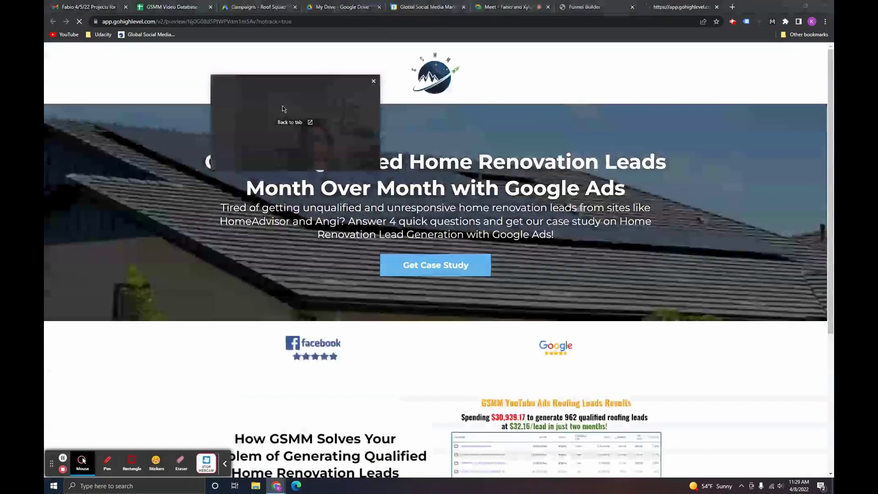
left_click_drag(282, 109, 720, 146)
scroll(538, 295, "down", 3)
scroll(538, 295, "up", 3)
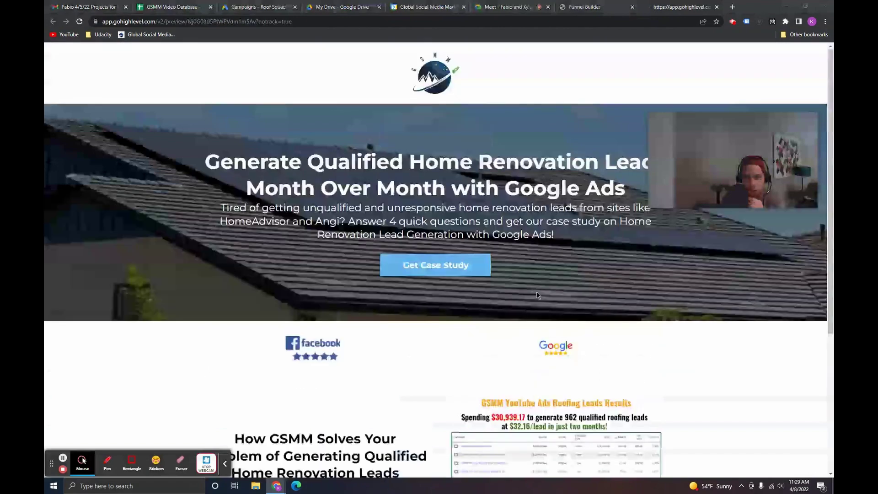
scroll(537, 297, "down", 4)
scroll(539, 307, "up", 4)
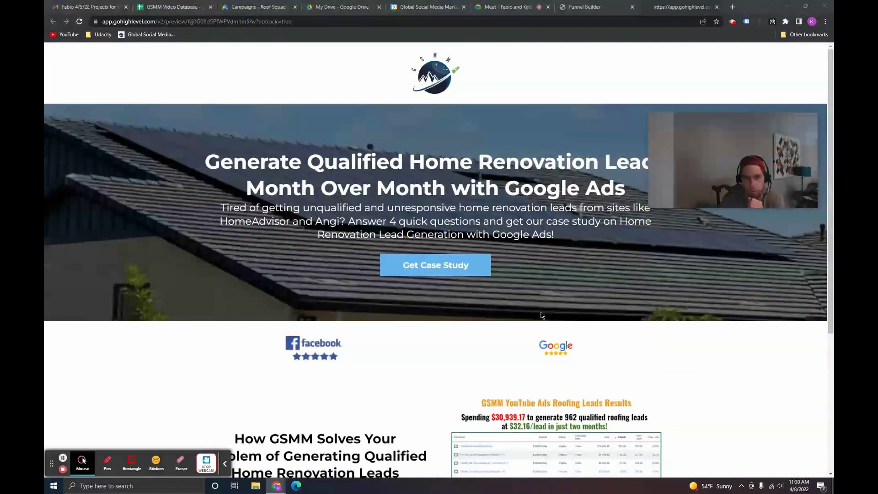
left_click(542, 316)
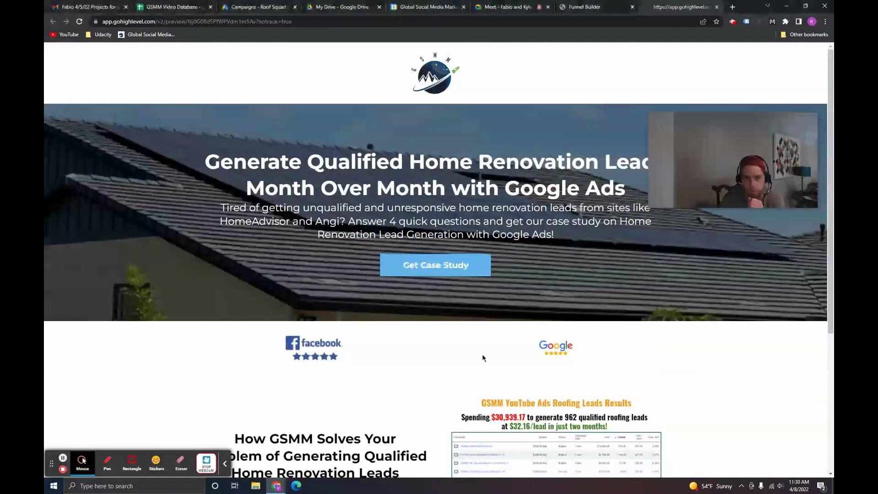
left_click(716, 7)
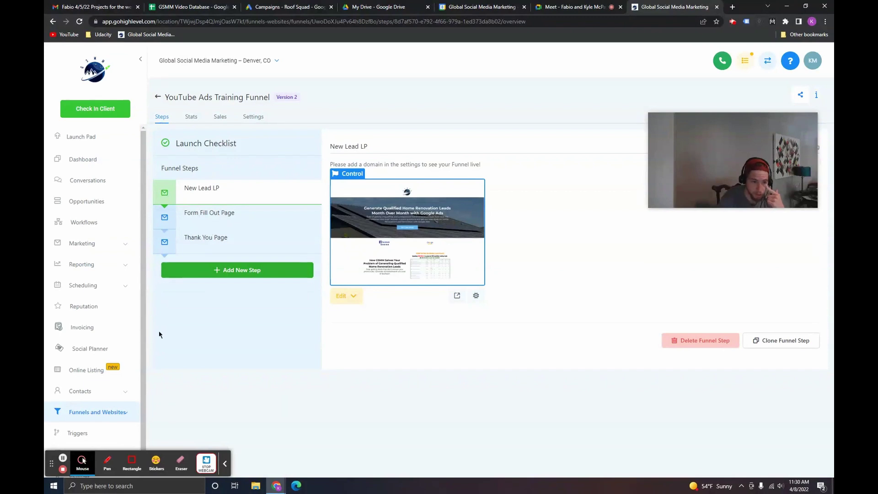
Step: Start a new form from Marketing's Form Builder
left_click(116, 413)
scroll(119, 359, "down", 1)
scroll(120, 359, "up", 1)
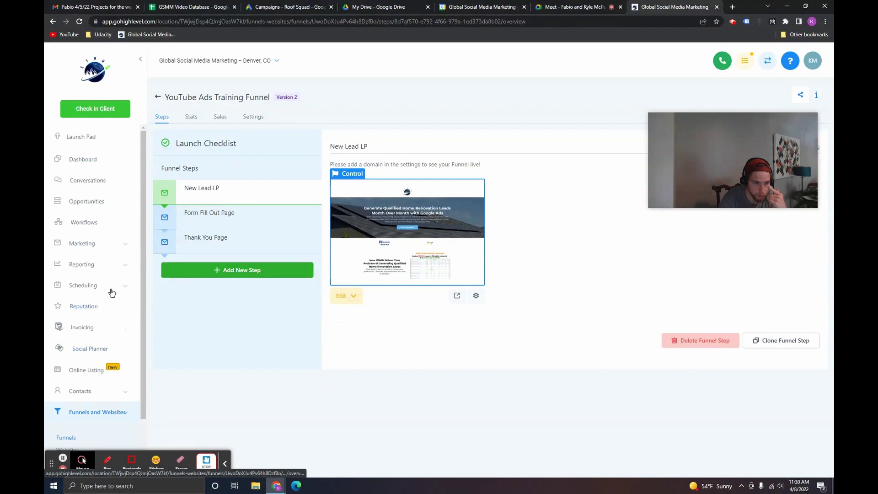
left_click(110, 244)
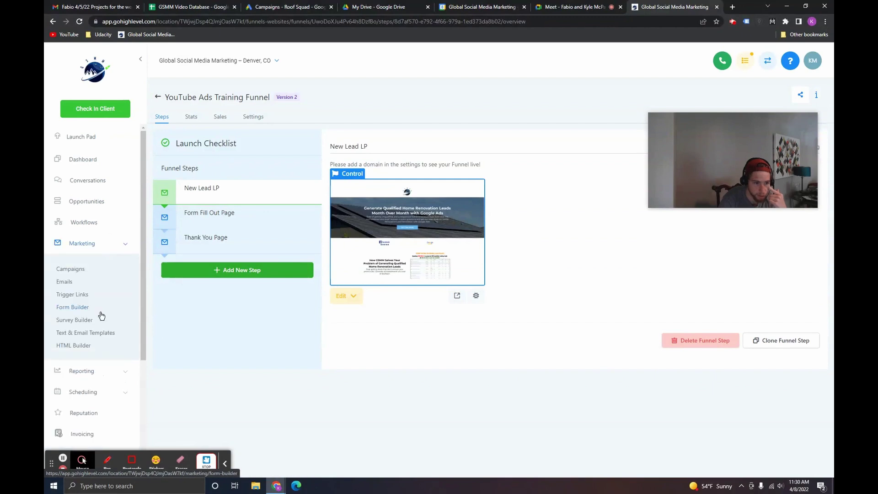
left_click(86, 308)
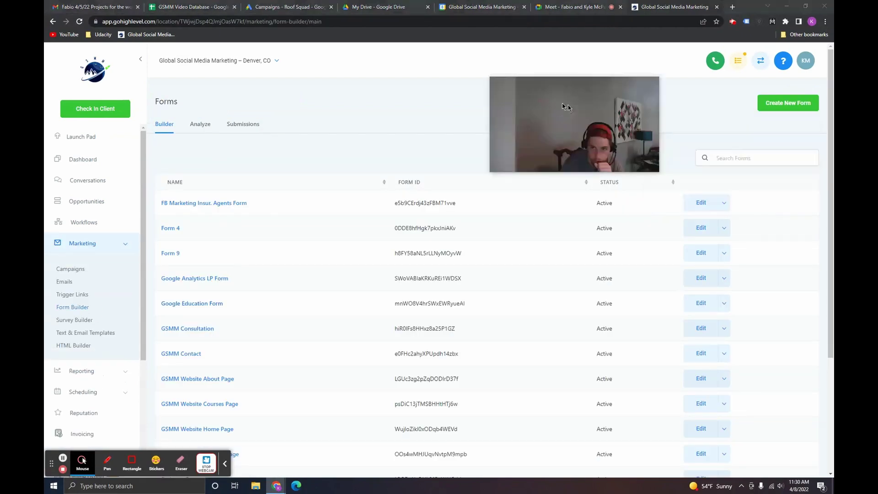
left_click(777, 111)
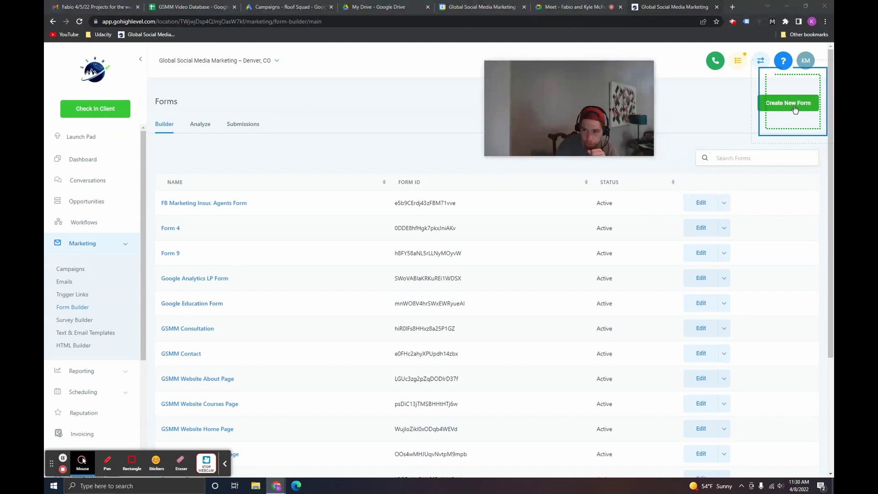
Step: Rename the form to 'YouTube Training Test Form'
left_click(790, 91)
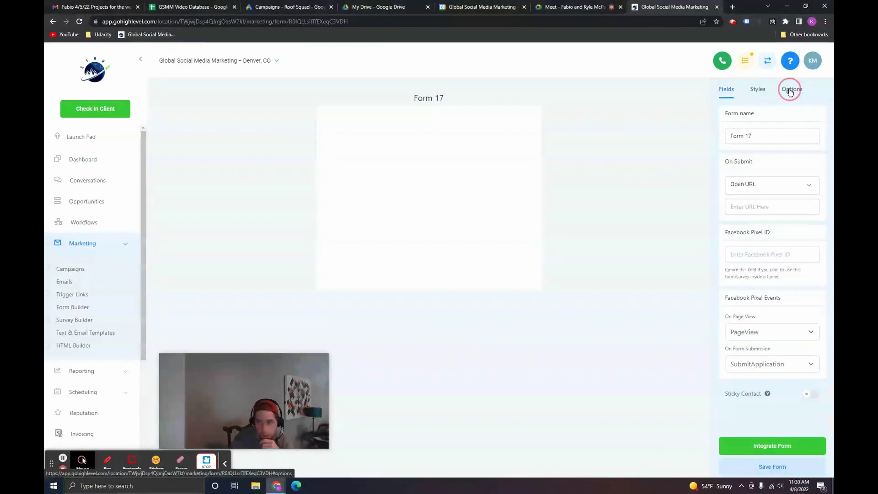
left_click(771, 136)
key("ctrl+a")
type("YouTube T")
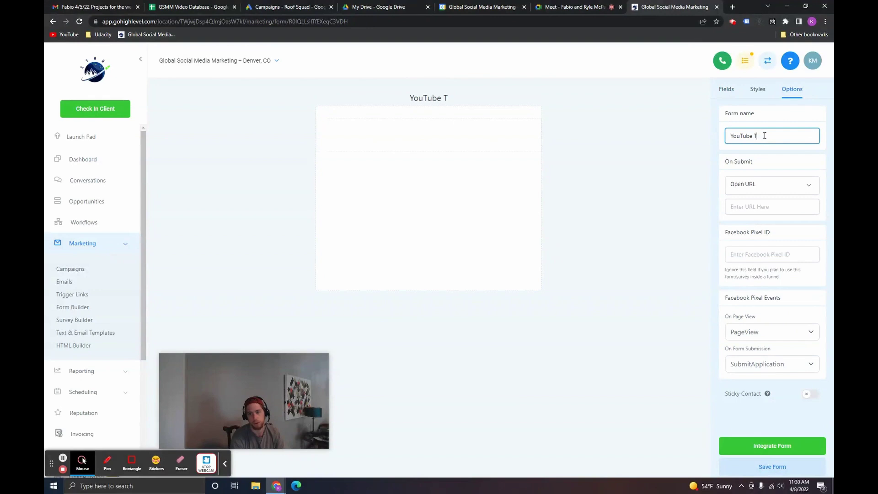
type("raining Test Form")
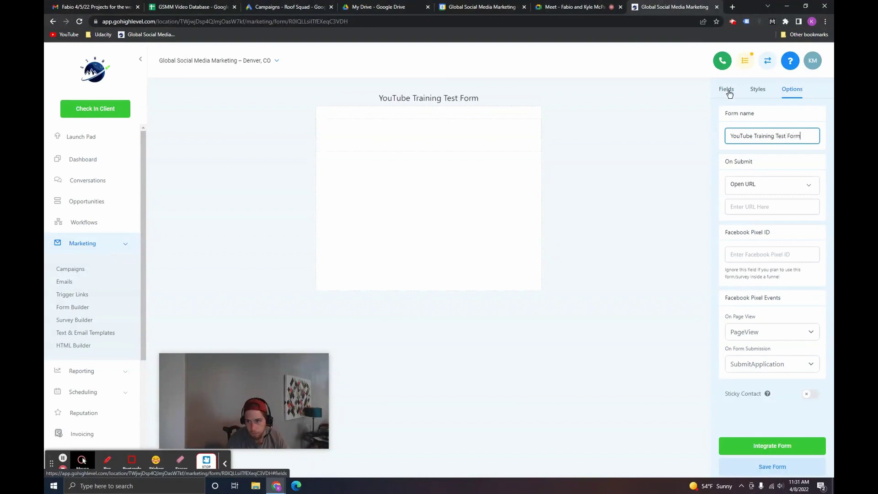
left_click(726, 89)
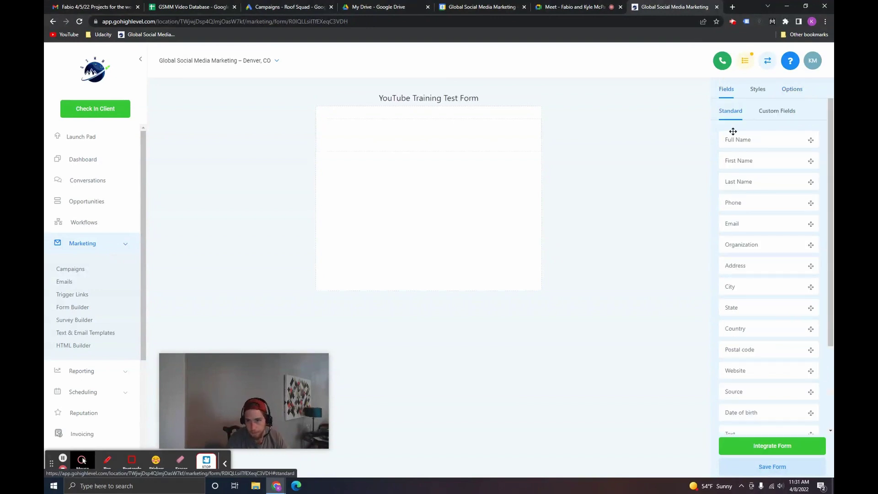
Step: Add Full Name, Email, Phone and Website fields to the form
mouse_move(310, 367)
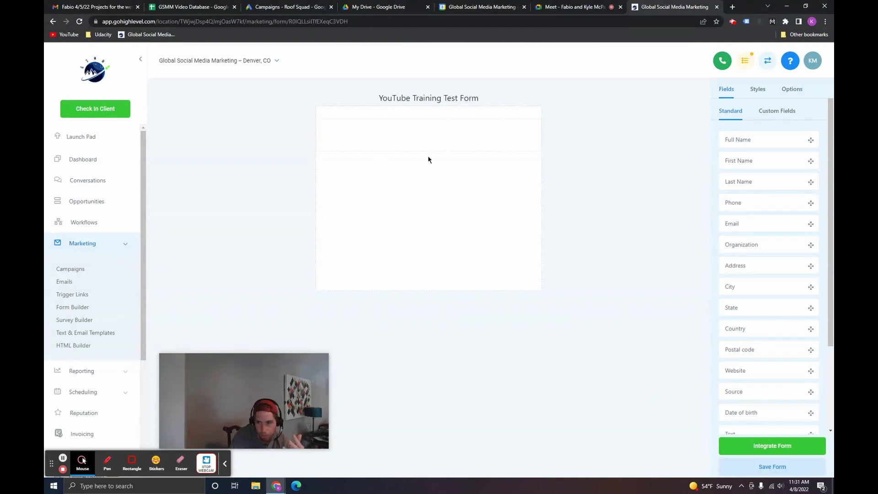
left_click_drag(762, 137, 423, 145)
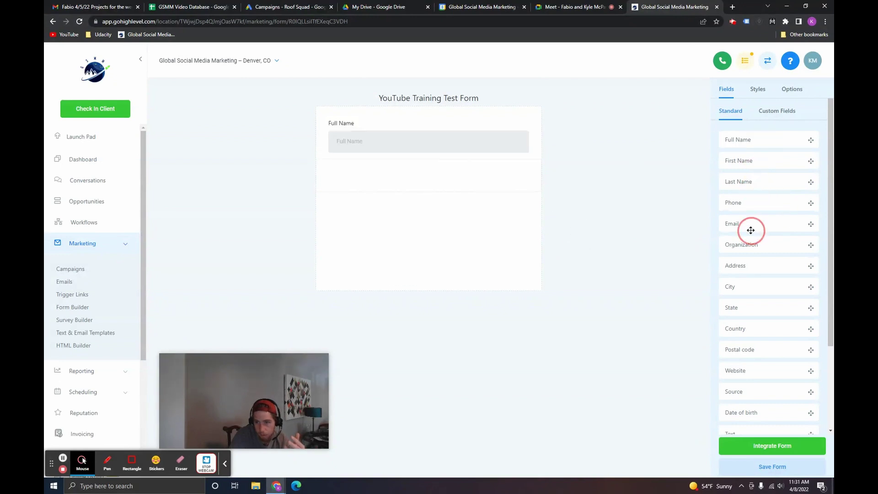
left_click_drag(751, 227, 380, 197)
left_click_drag(739, 206, 446, 228)
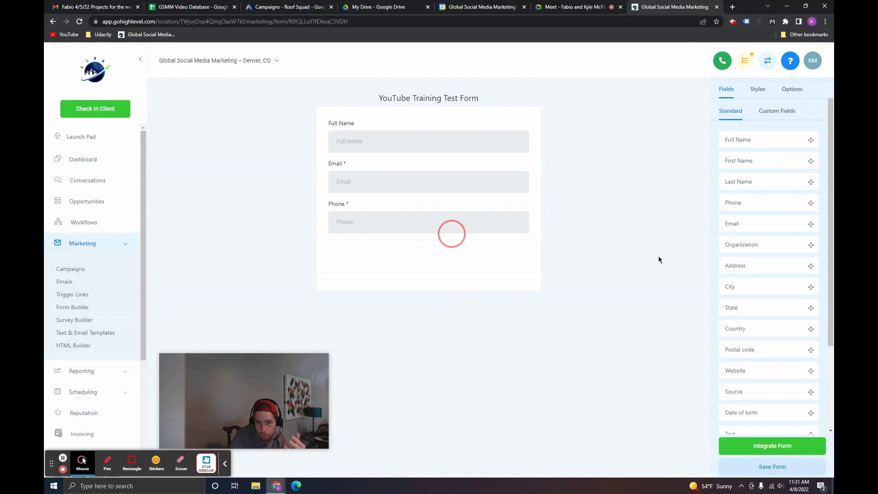
left_click_drag(750, 371, 353, 261)
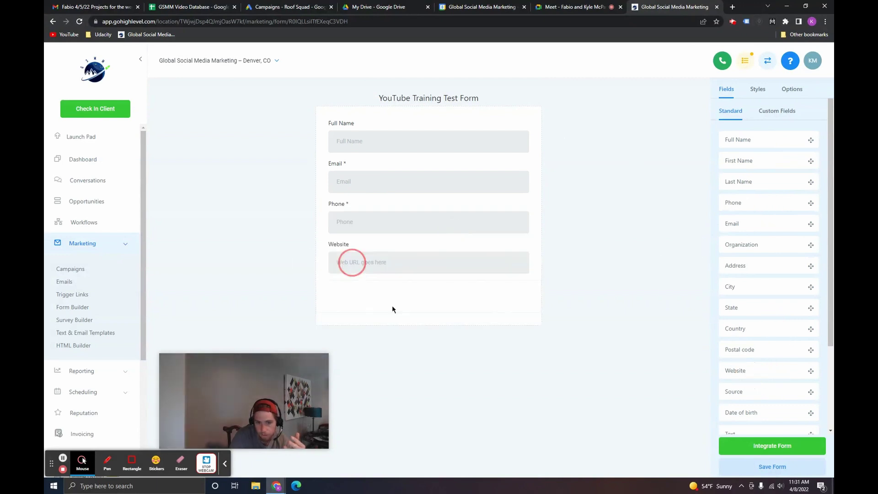
Step: Make the Website field required
left_click(378, 138)
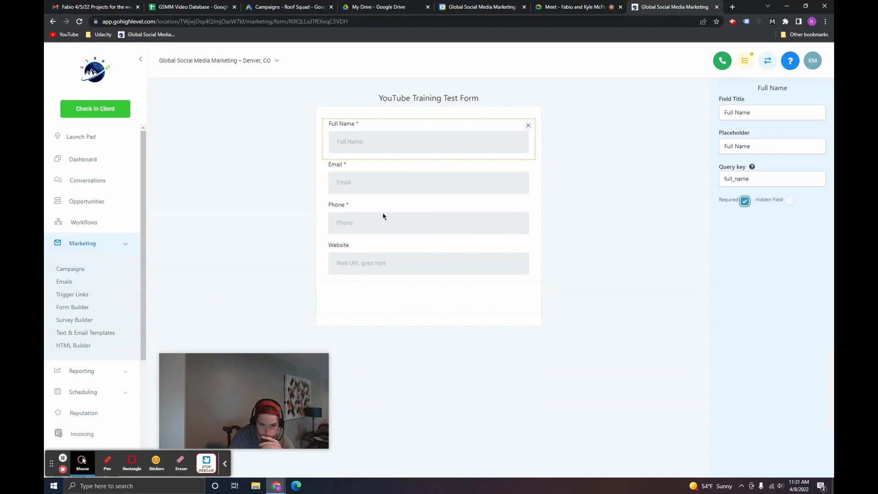
left_click(387, 263)
left_click(745, 201)
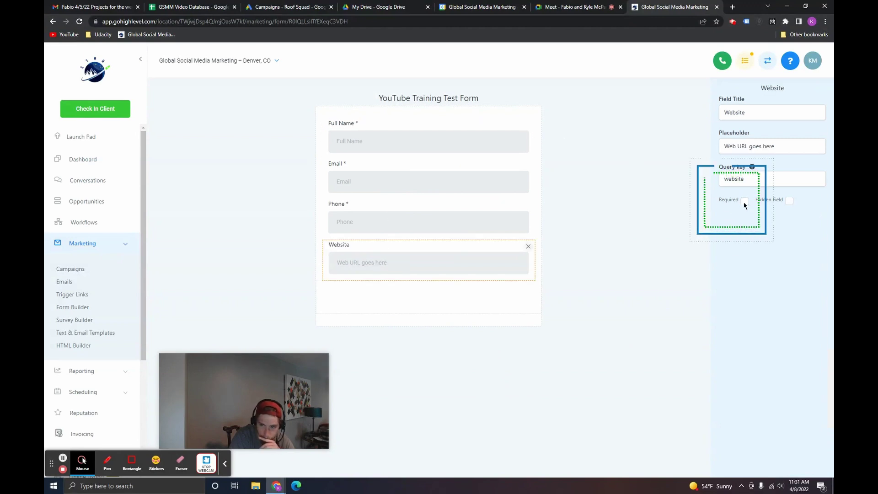
left_click(504, 288)
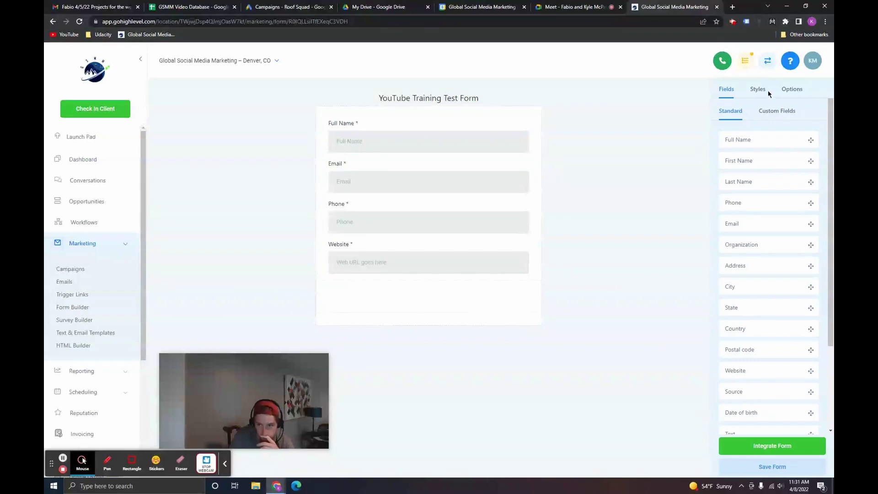
left_click(788, 90)
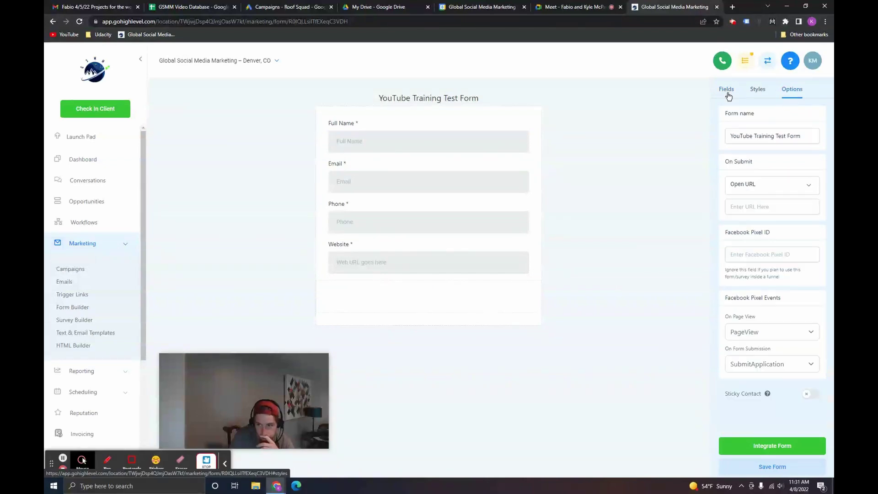
left_click(726, 90)
Step: Add a light-blue #69B5E2FF button with extra padding below Website, and save the form
scroll(799, 340, "down", 3)
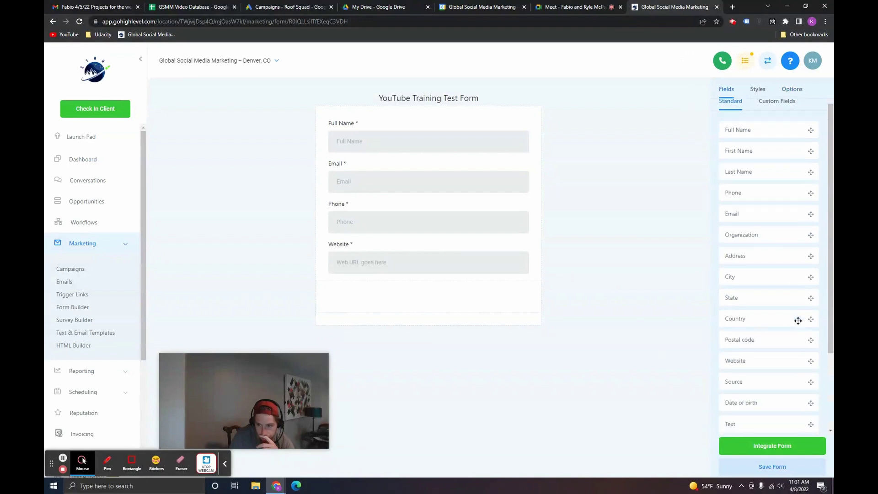
left_click_drag(759, 403, 457, 348)
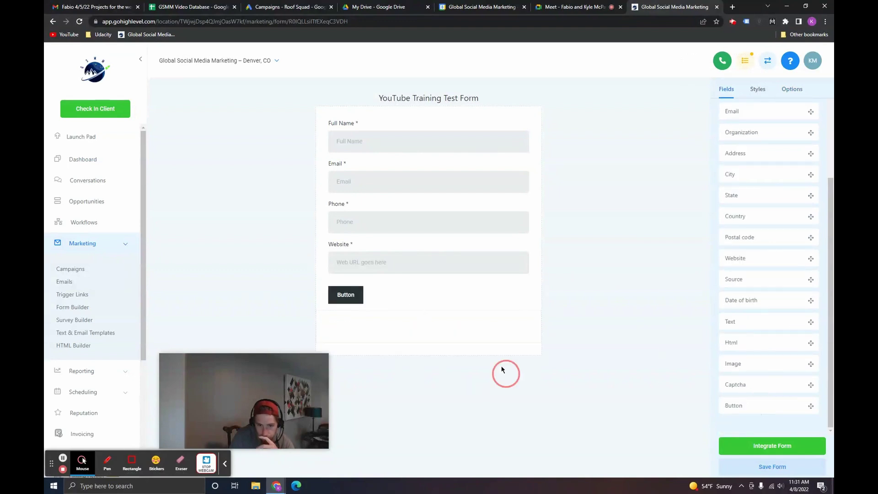
left_click(348, 295)
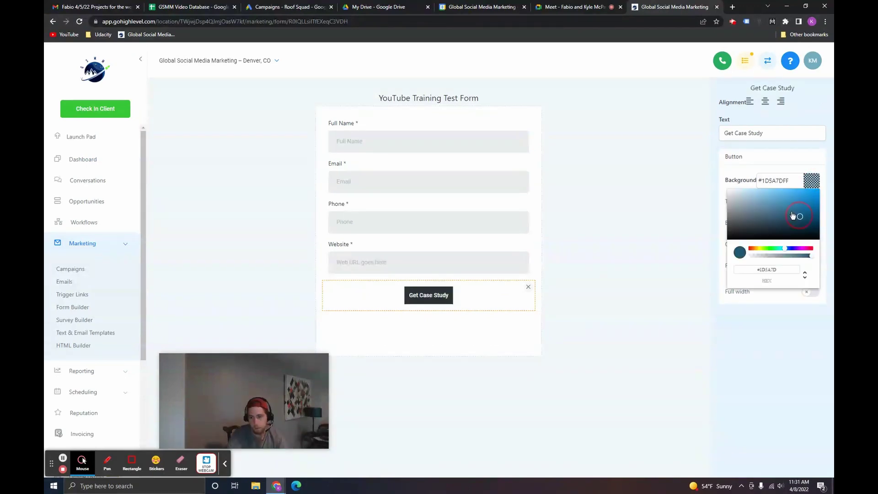
left_click(815, 262)
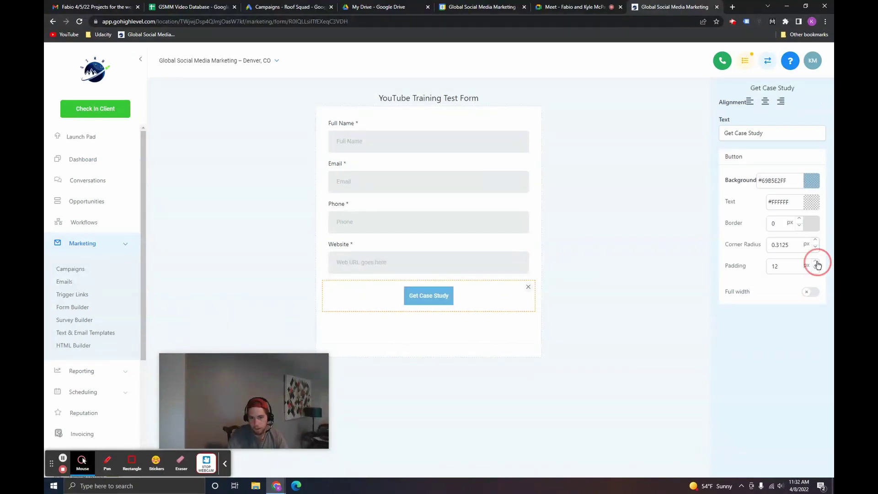
left_click(817, 265)
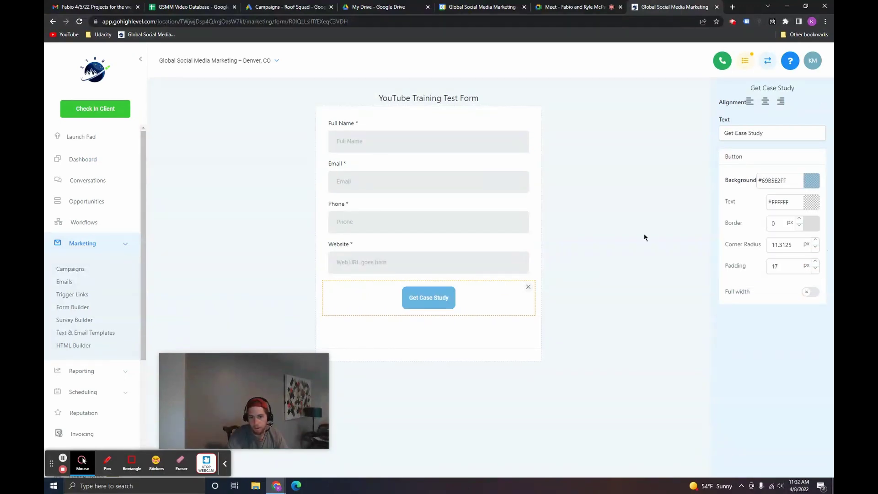
left_click(635, 245)
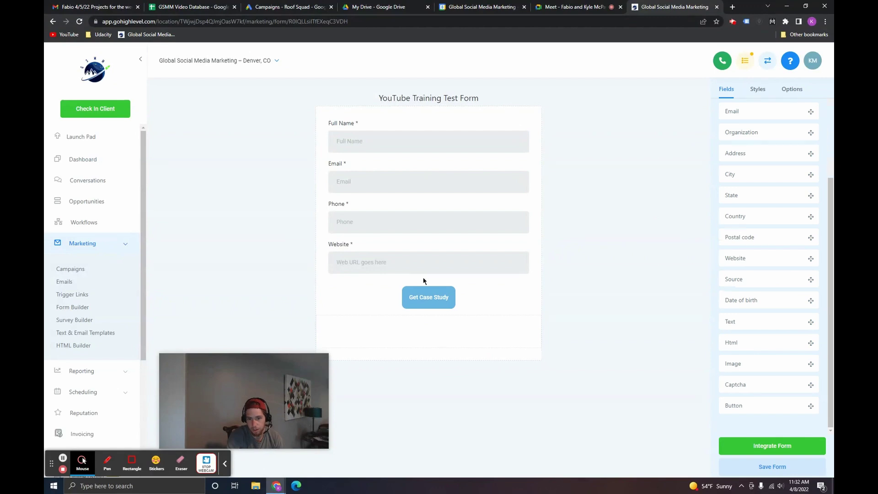
left_click(771, 466)
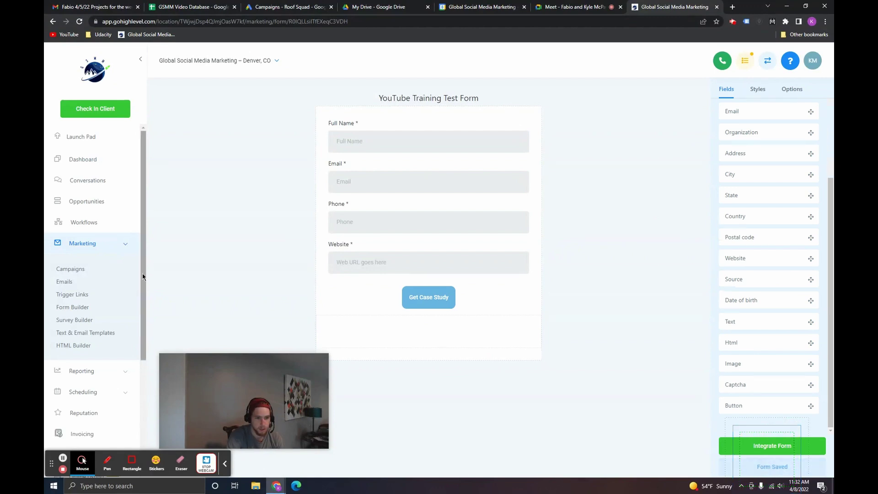
Step: Open the YouTube Ads Training Funnel from the Funnels list
scroll(138, 387, "down", 4)
left_click(66, 374)
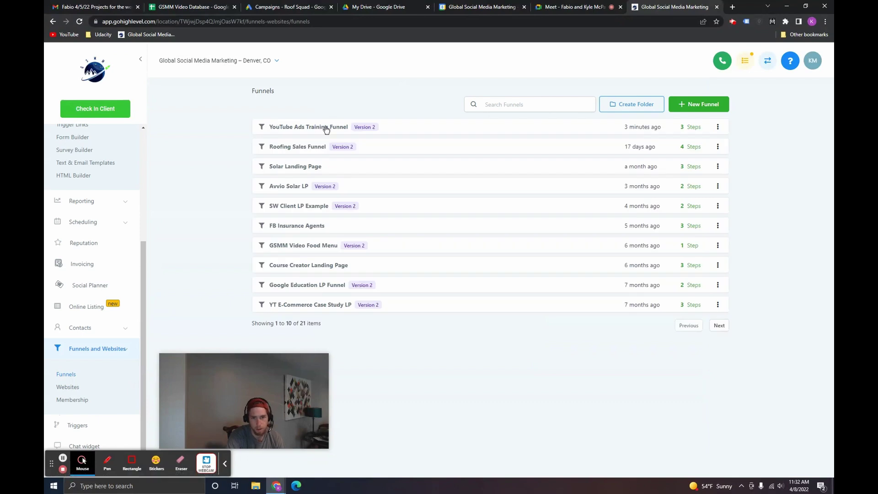
left_click(327, 128)
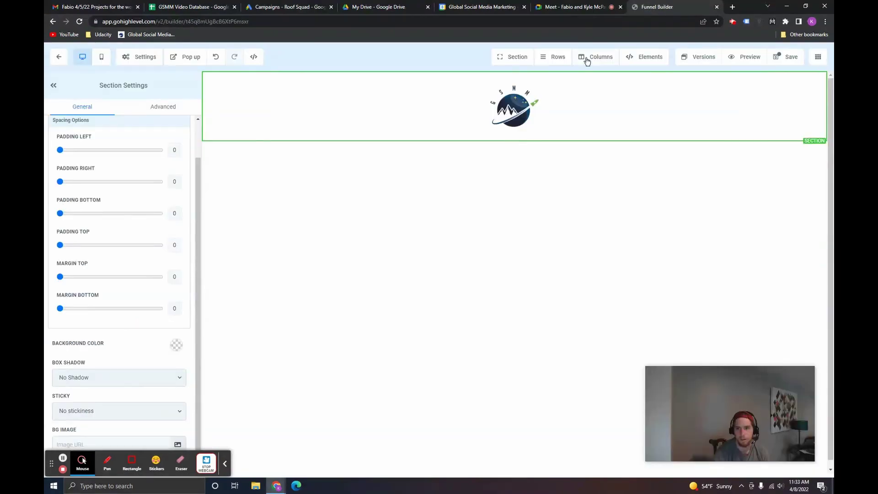
Step: Add a full-width one-column section with a headline and a form element below it
left_click(512, 73)
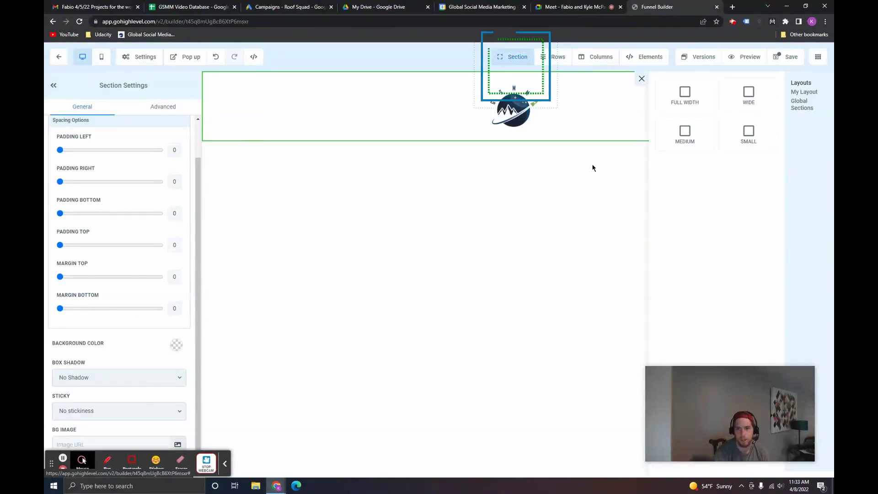
left_click(686, 94)
left_click(735, 127)
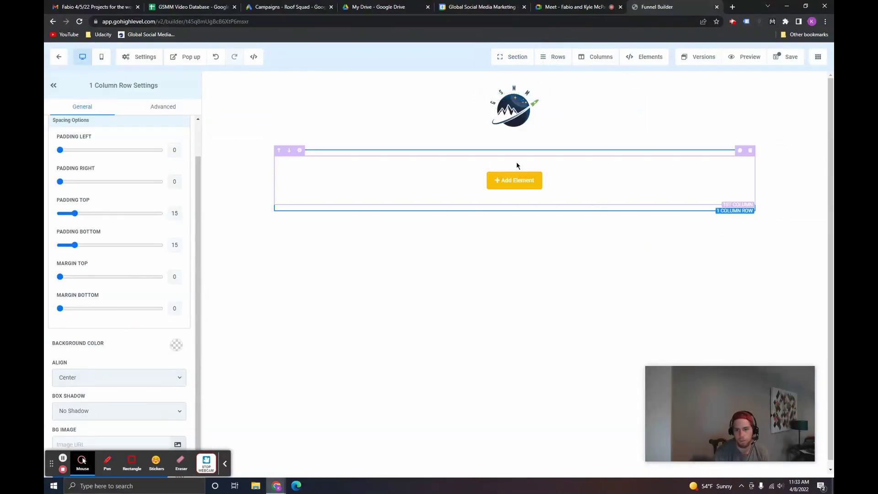
left_click(514, 182)
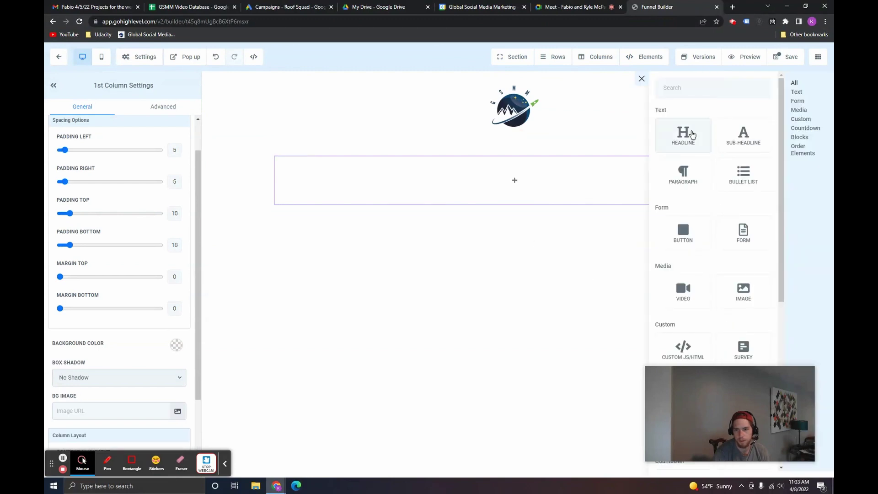
left_click(683, 134)
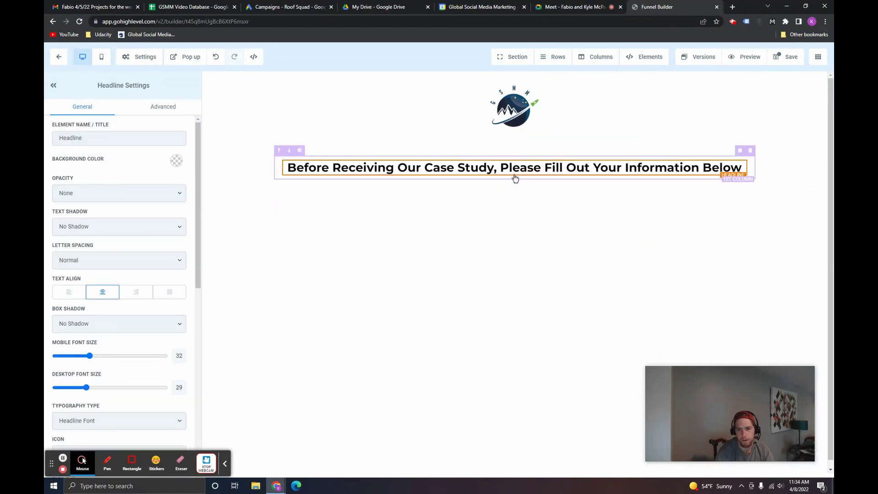
left_click(515, 185)
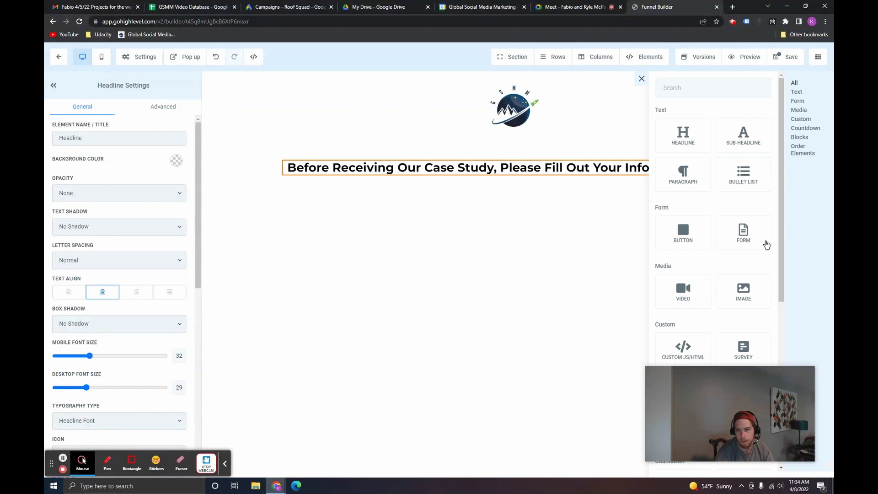
left_click_drag(744, 233, 738, 241)
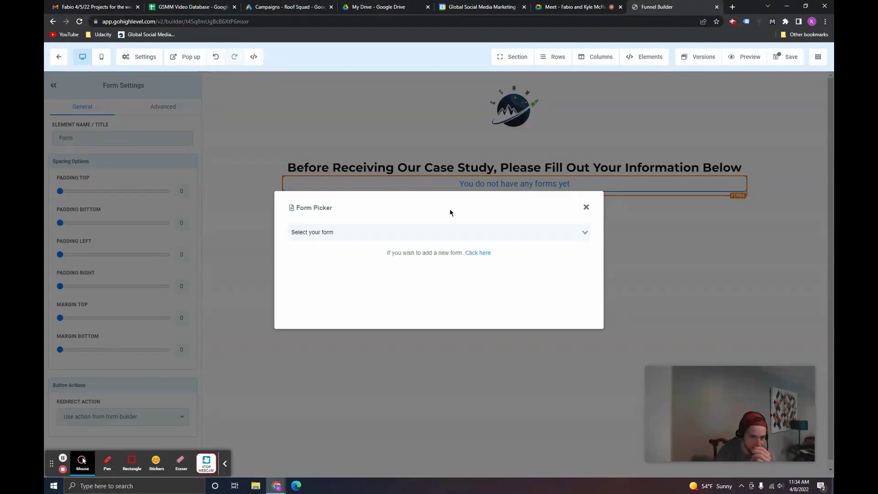
Step: Embed the YouTube Training Test Form in the form block and save the page
left_click(366, 231)
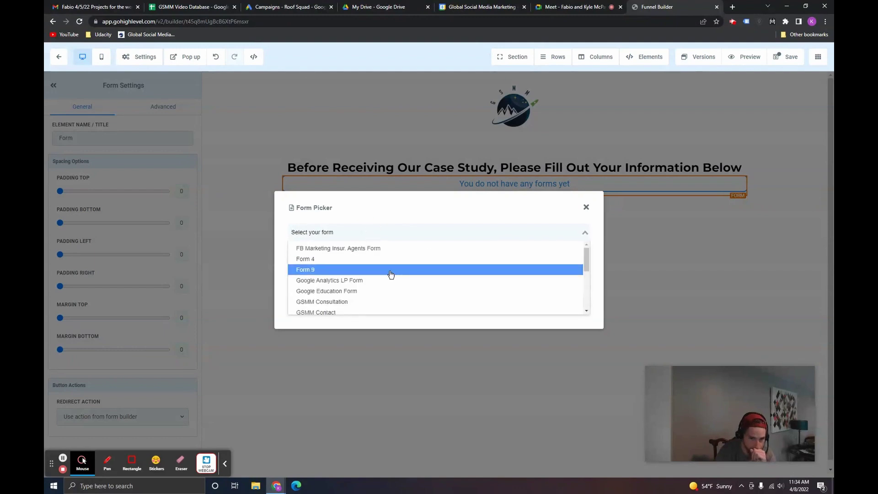
scroll(389, 274, "down", 3)
scroll(391, 273, "down", 2)
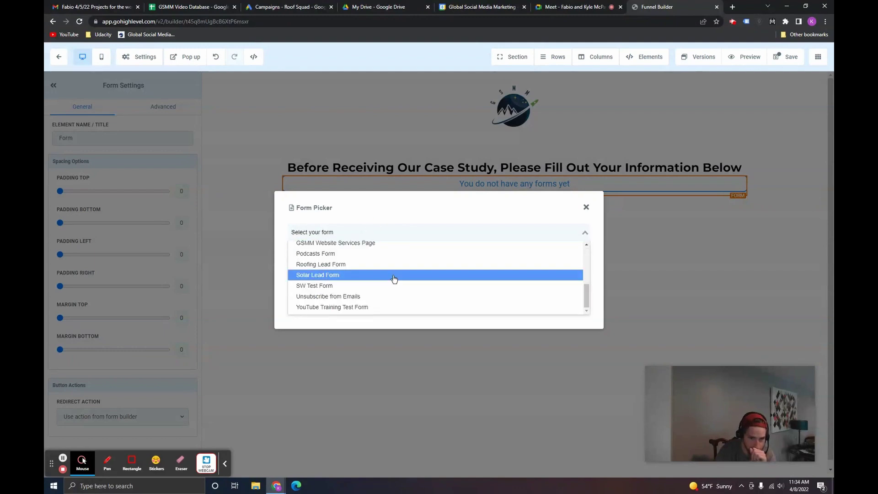
left_click(346, 308)
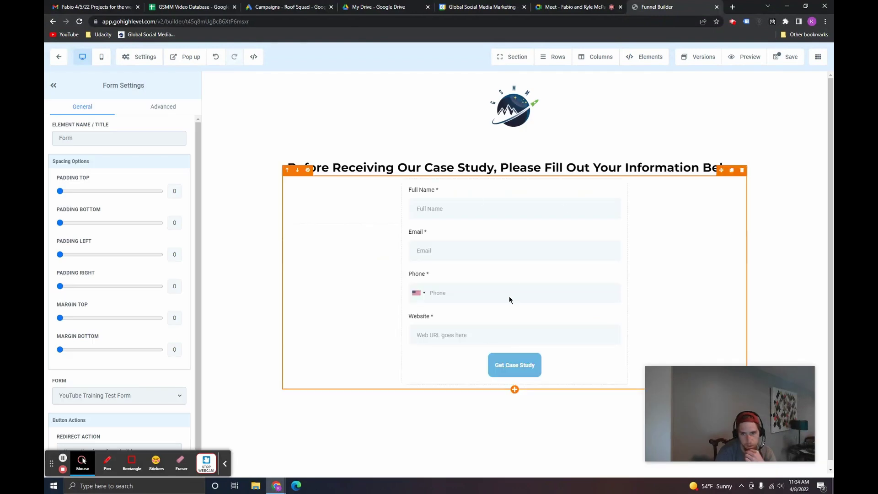
left_click(524, 182)
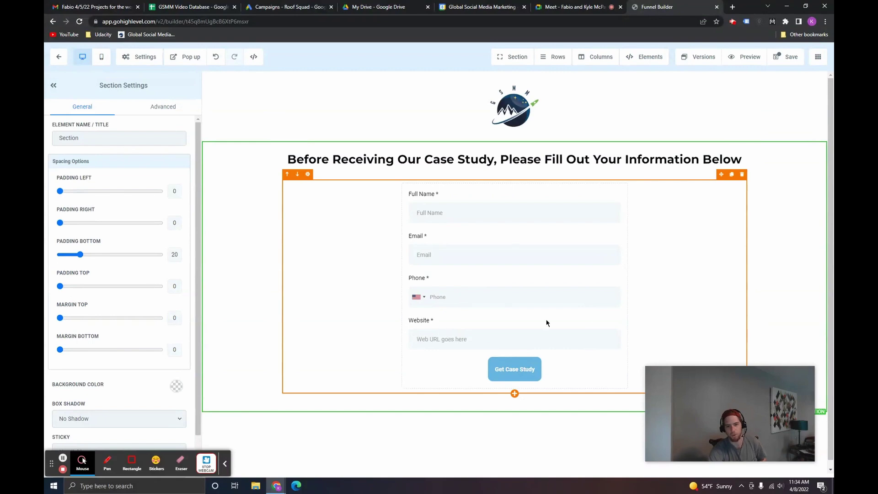
left_click(785, 57)
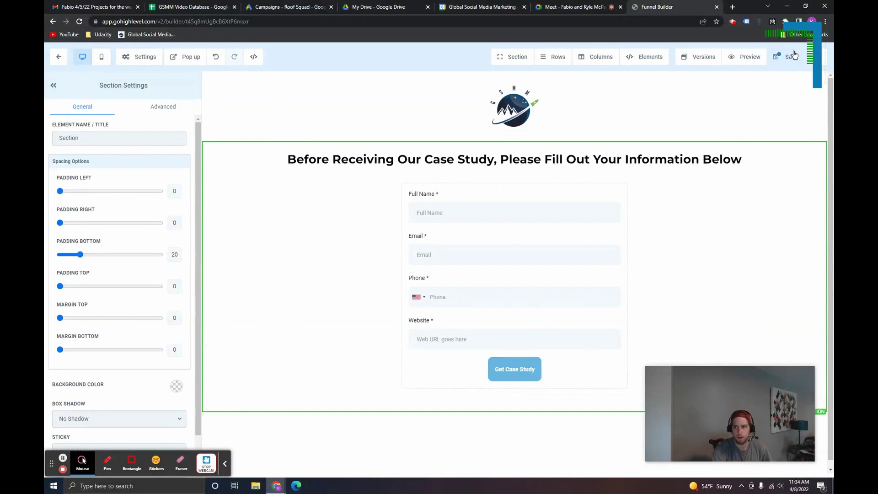
Step: Open the Thank You Page in the builder and add a one-column row holding the logo image
left_click(662, 78)
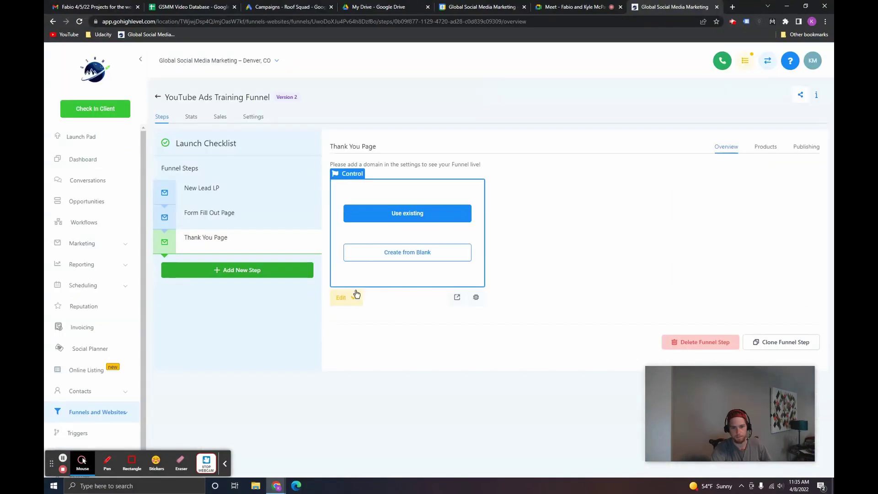
left_click(346, 298)
left_click(360, 319)
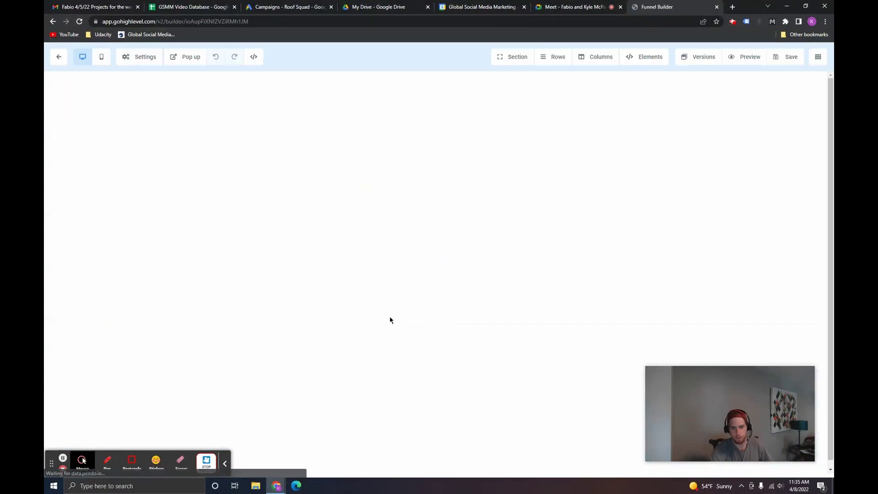
left_click(698, 102)
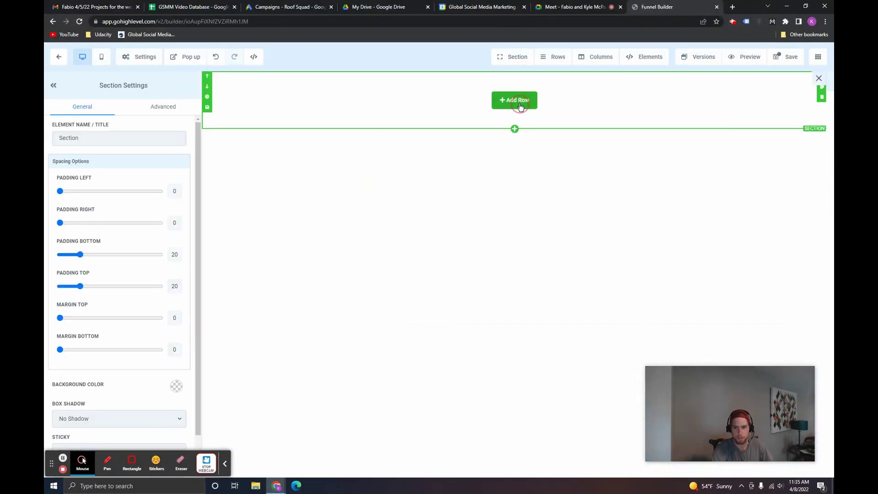
left_click(515, 99)
left_click(732, 136)
left_click(507, 108)
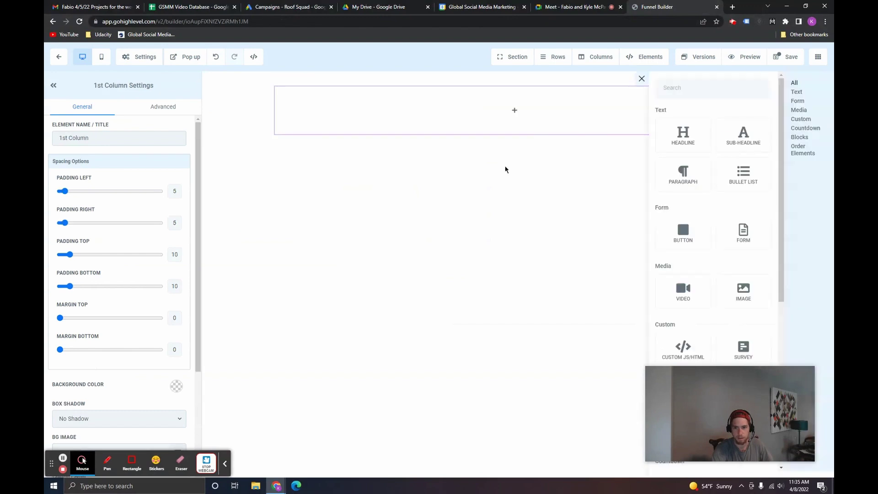
left_click(734, 291)
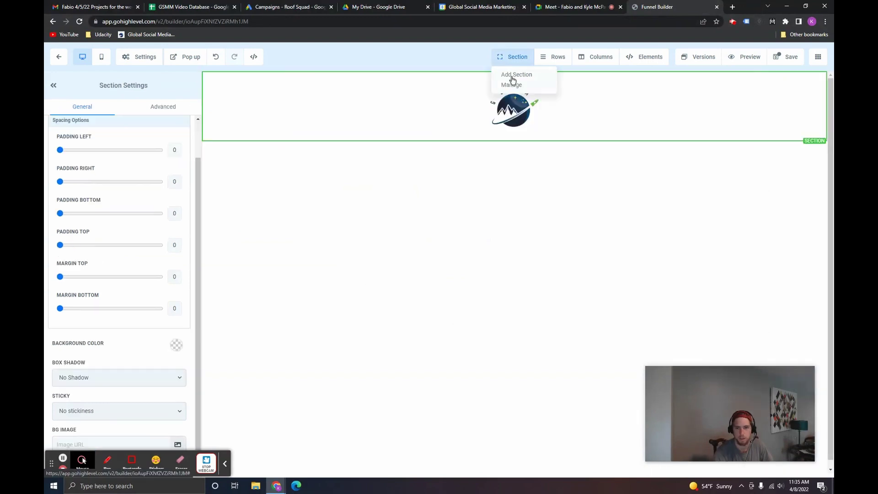
Step: Add a full-width section whose headline reads 'Thanks for Submitting Your Information! You should receive our case study in your email shortly!'
left_click(514, 57)
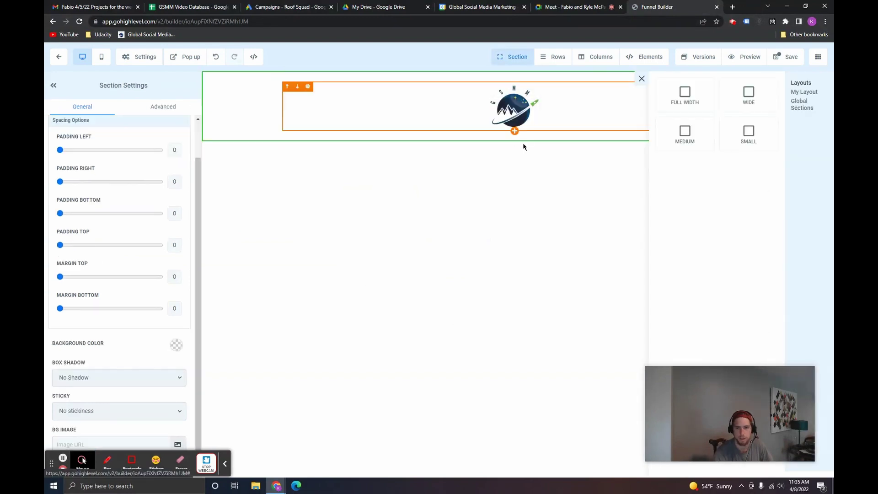
left_click(694, 96)
left_click(513, 169)
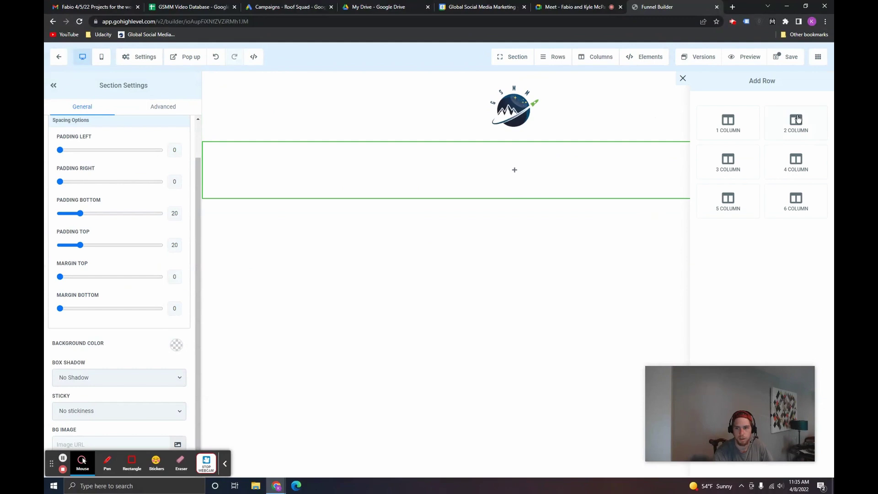
left_click(739, 119)
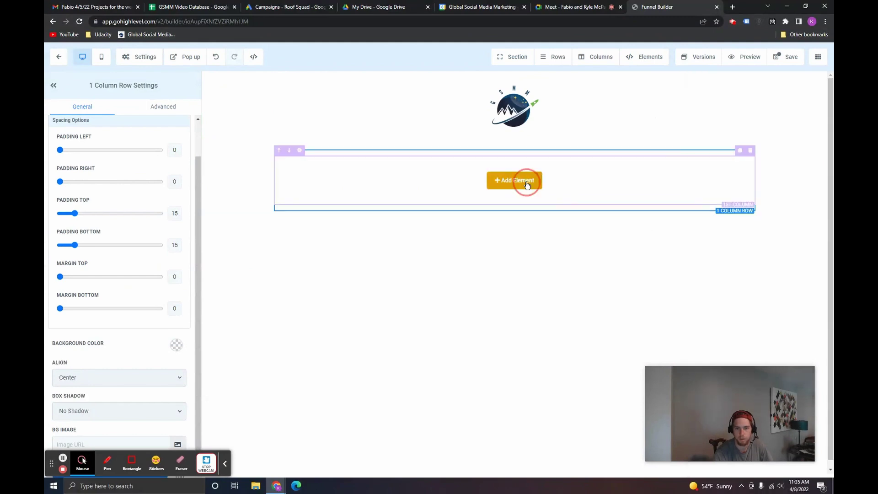
left_click(527, 185)
left_click(680, 135)
double_click(505, 172)
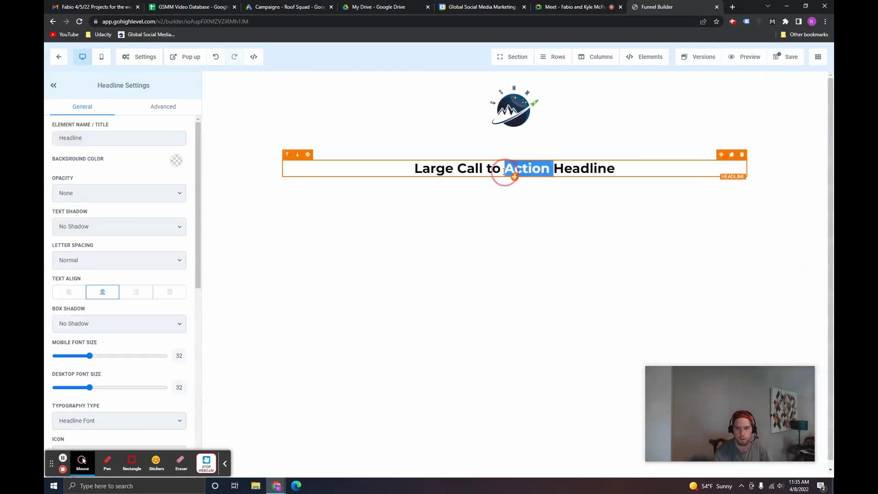
key("ctrl+a")
type("Thanks for Submitting Your Information!")
type("You should ")
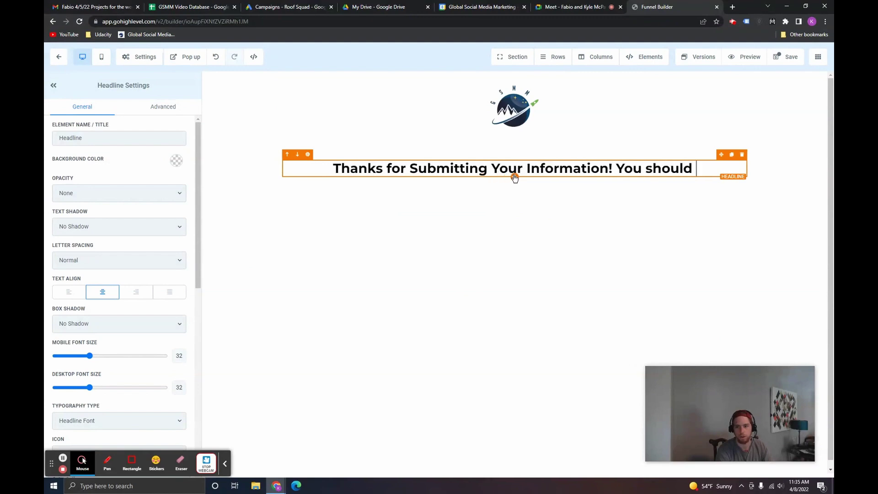
type("receive our ")
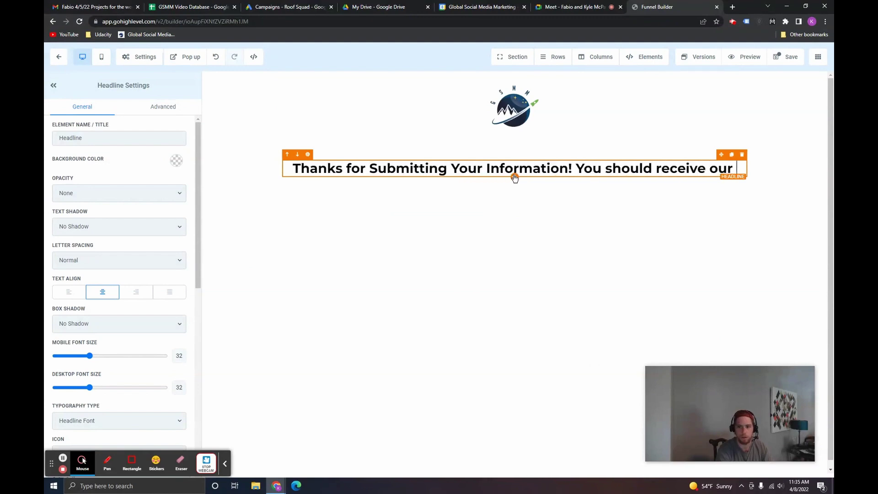
type("case study in yo")
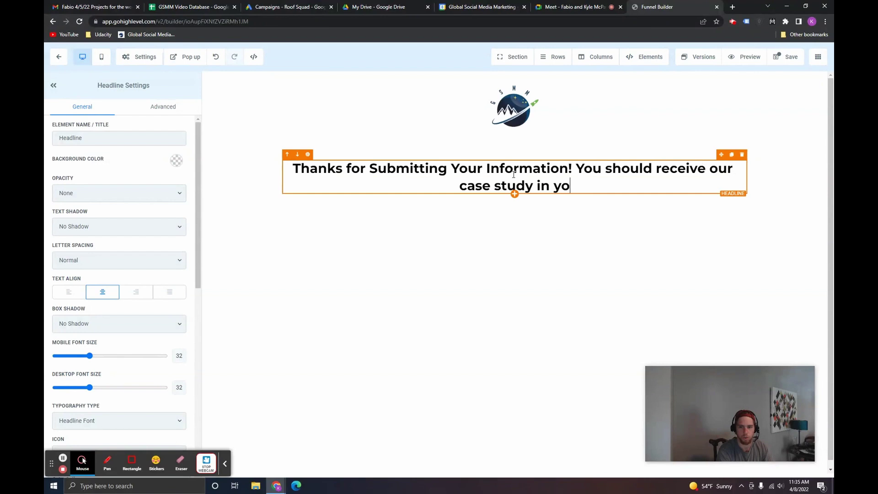
type("ur email shor")
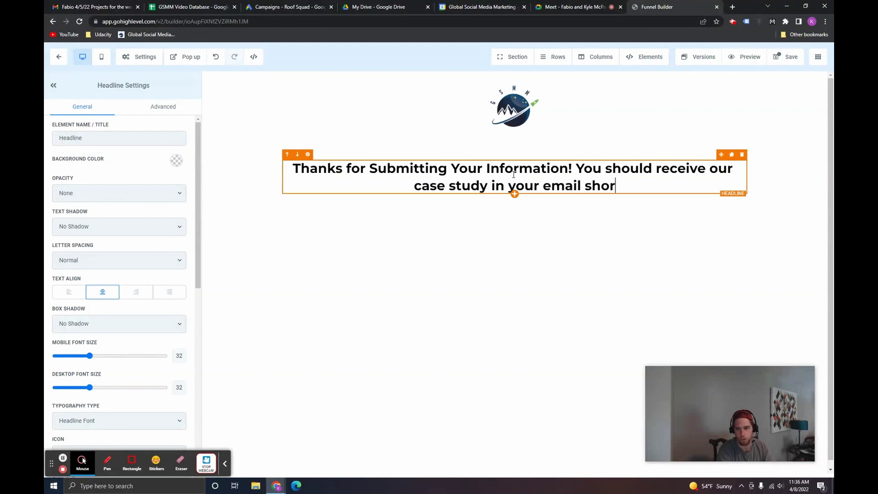
type("tly!")
left_click(489, 201)
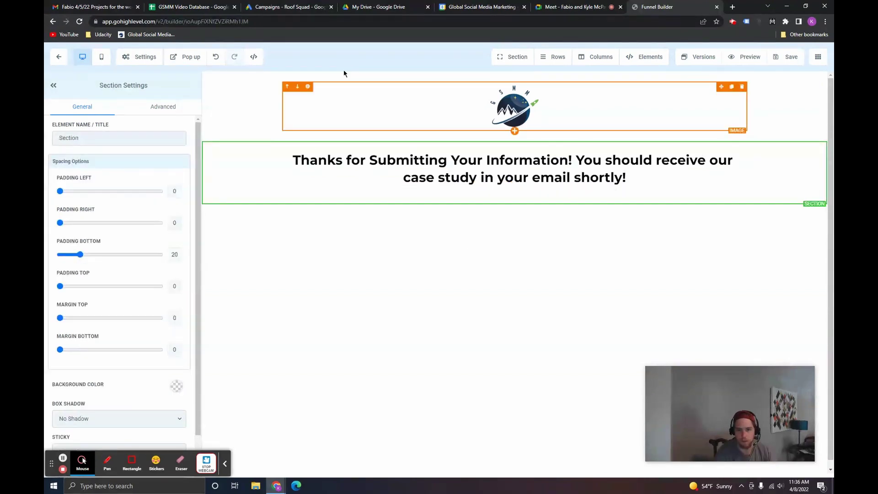
Step: On the New Lead LP page, set the top and lower Get Case Study buttons to link to Next step
left_click(58, 56)
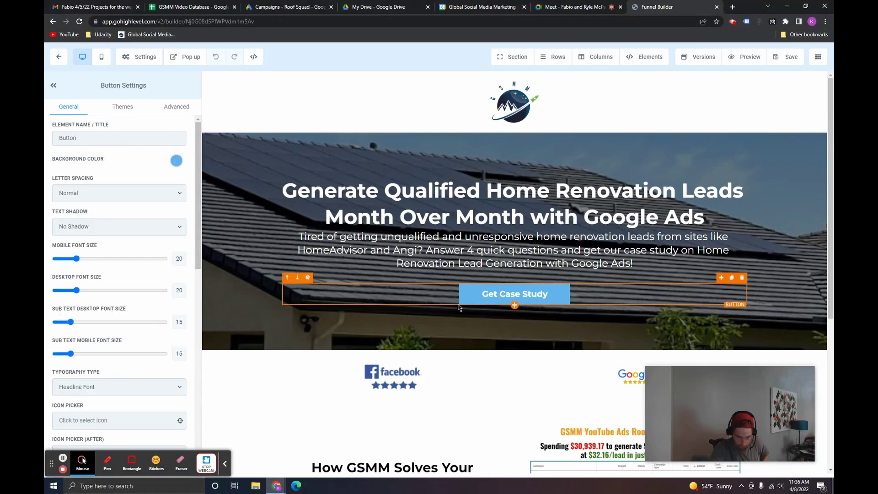
left_click_drag(198, 232, 198, 439)
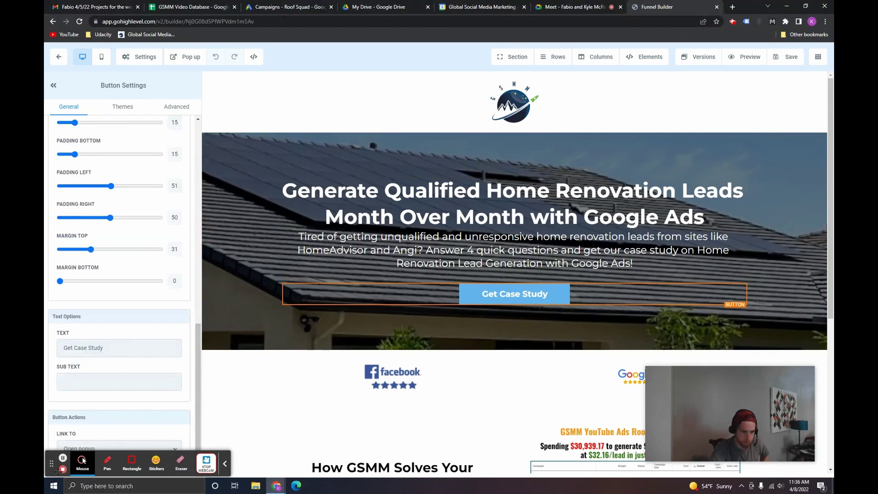
left_click_drag(52, 464, 50, 86)
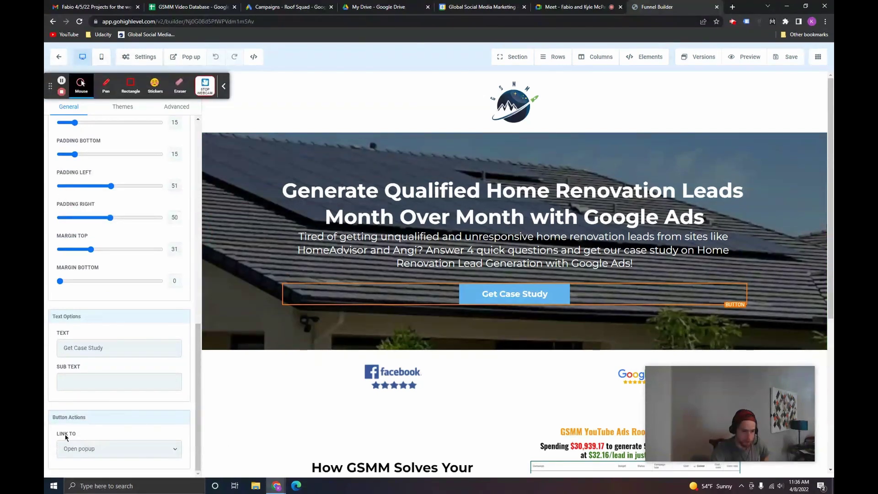
left_click(82, 450)
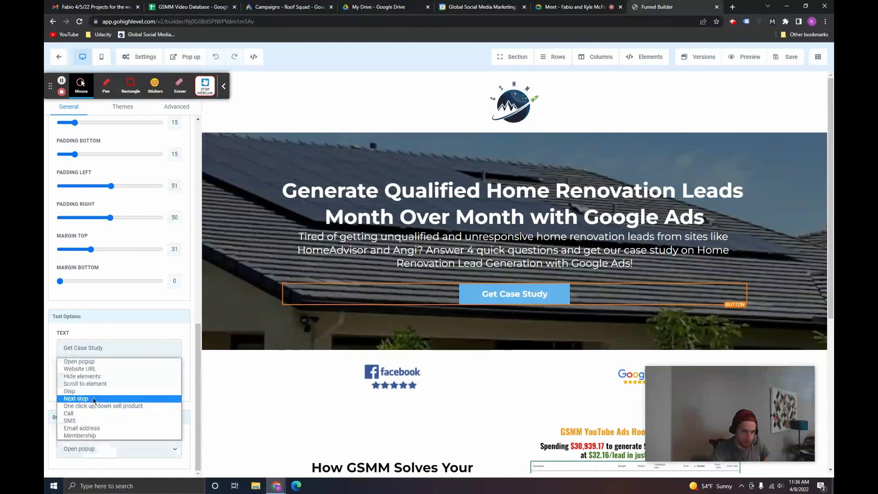
left_click(93, 399)
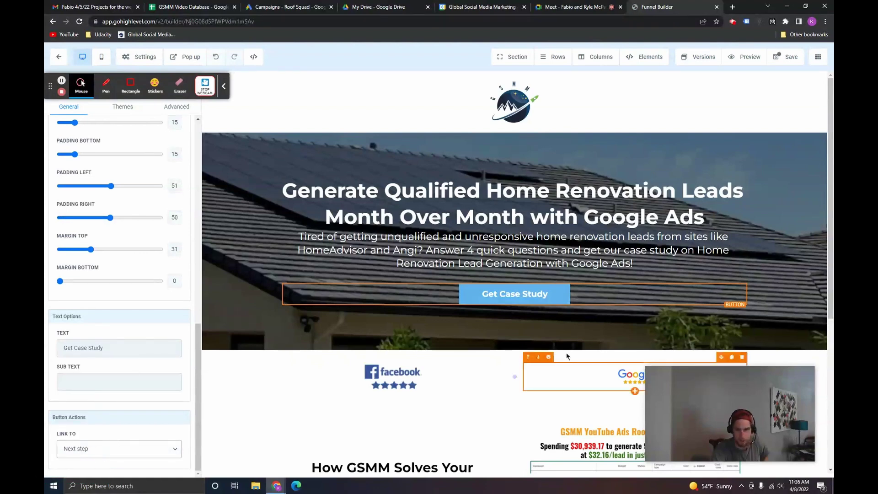
scroll(503, 356, "down", 5)
left_click(408, 377)
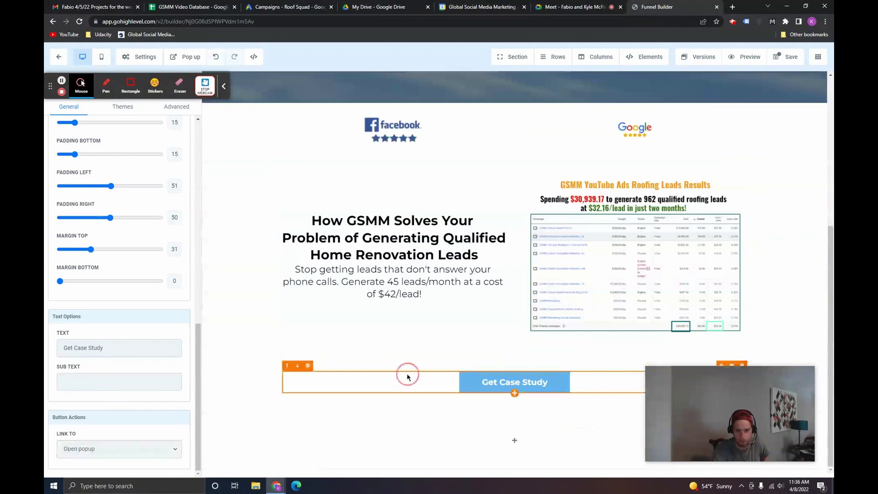
left_click(139, 450)
left_click(103, 398)
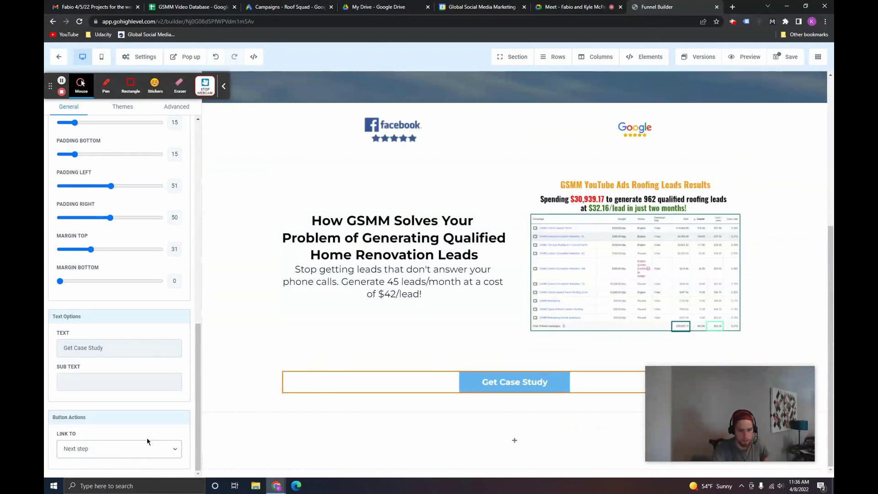
Step: Save the landing page and close the SEO details panel
scroll(190, 399, "up", 5)
left_click(785, 56)
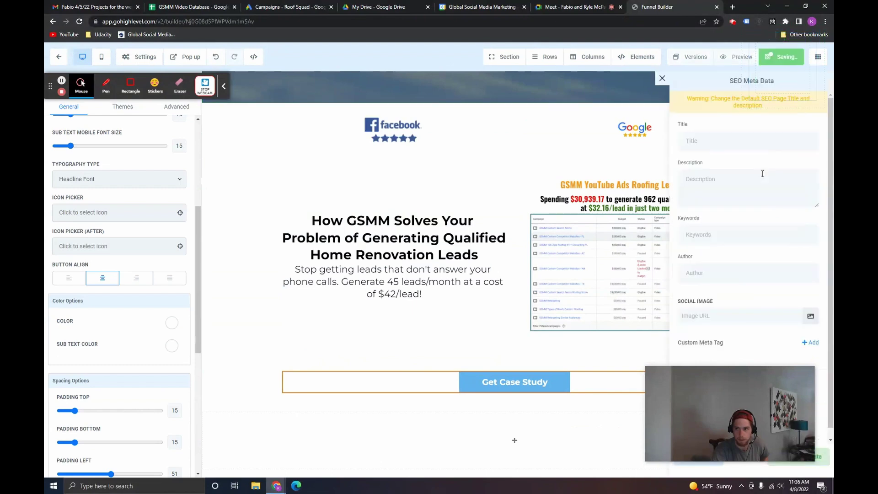
left_click(663, 78)
scroll(587, 184, "up", 4)
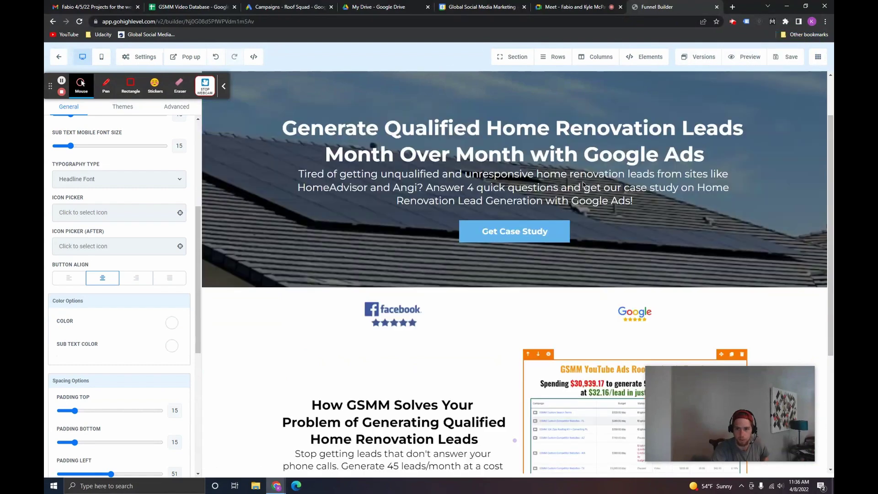
scroll(583, 185, "up", 2)
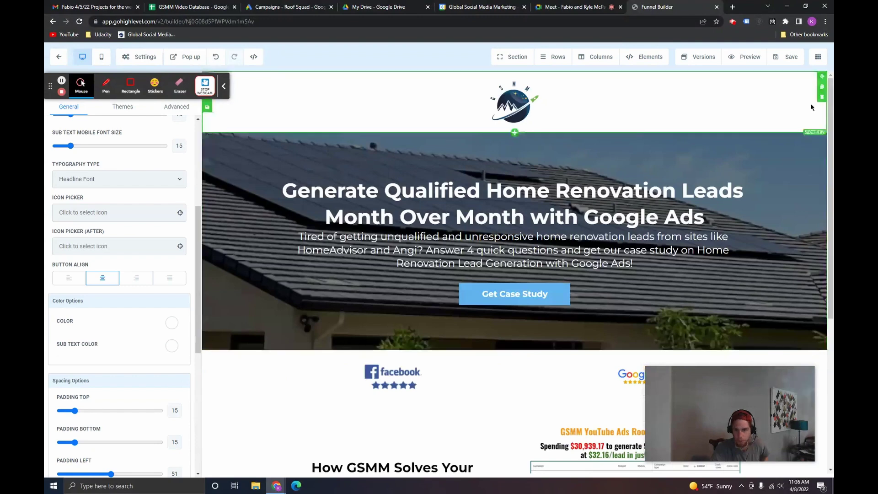
Step: Set the Form Fill Out Page form's redirect action to Go to Next step and save the page
left_click(815, 58)
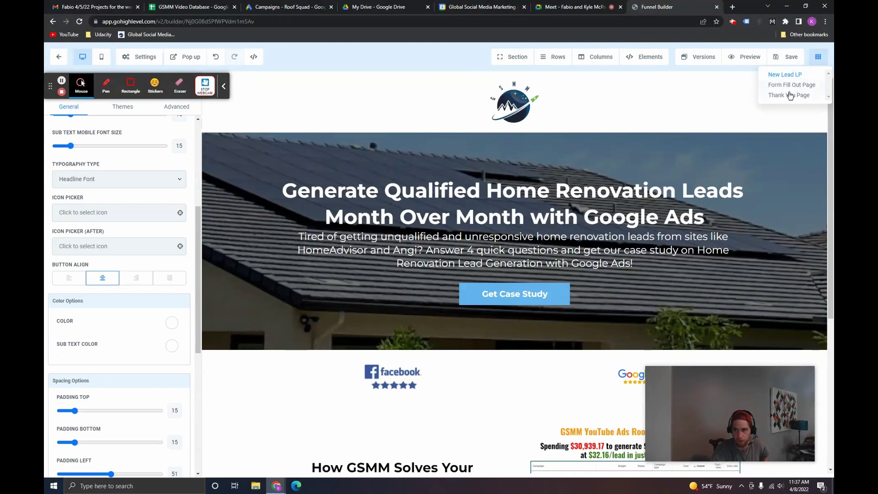
left_click(773, 85)
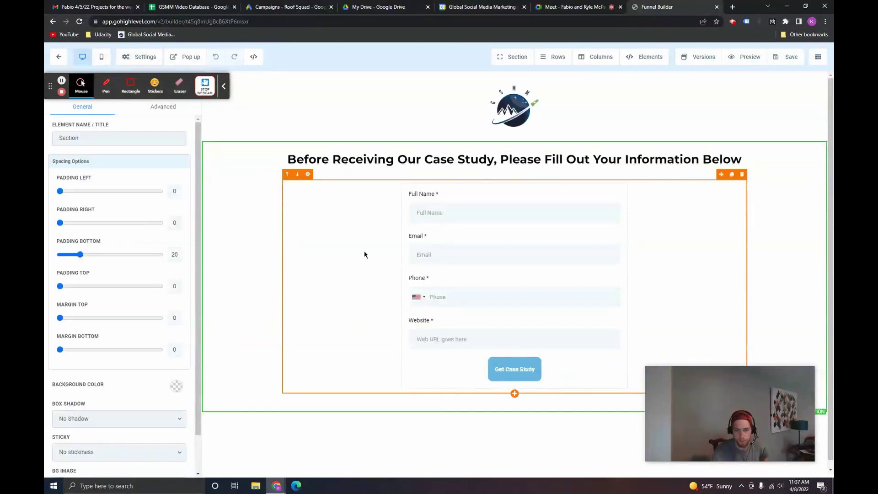
left_click(355, 225)
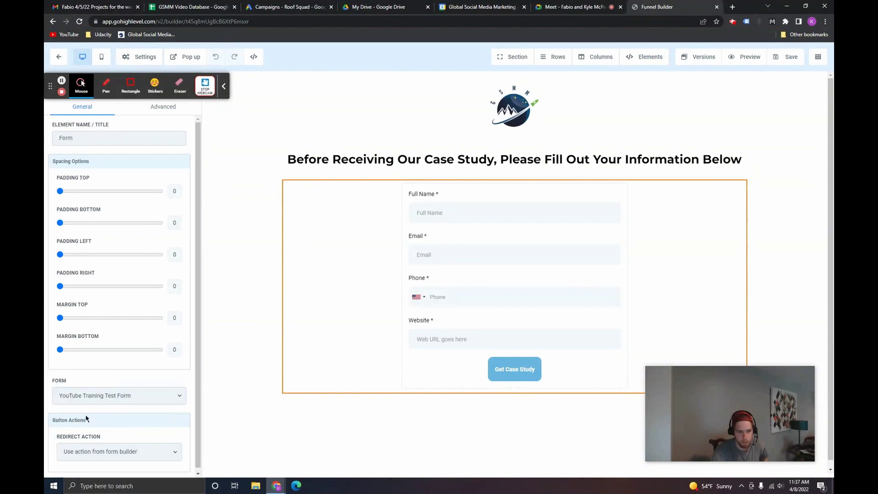
left_click(98, 453)
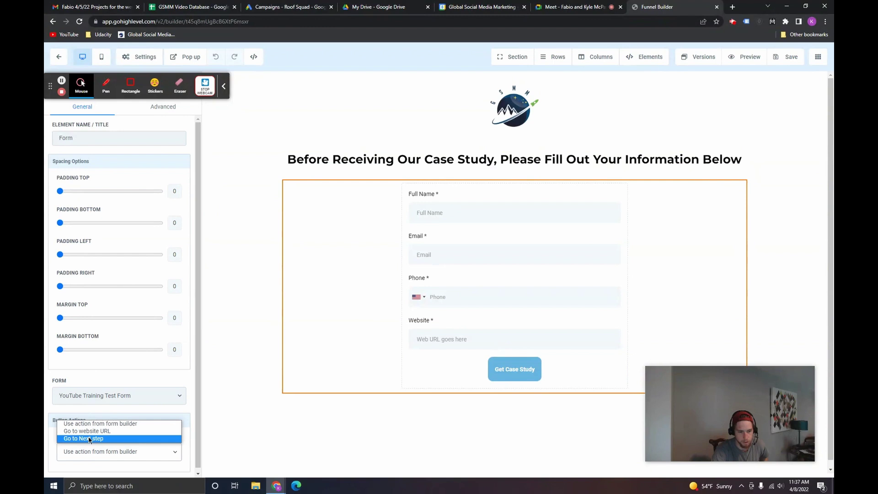
left_click(84, 438)
left_click(795, 58)
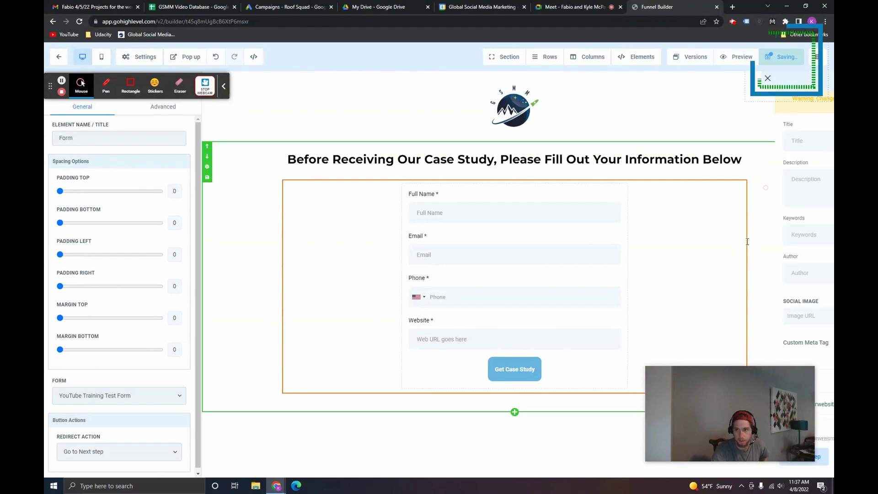
Step: Switch to the Thank You Page from the funnel pages list
left_click(819, 57)
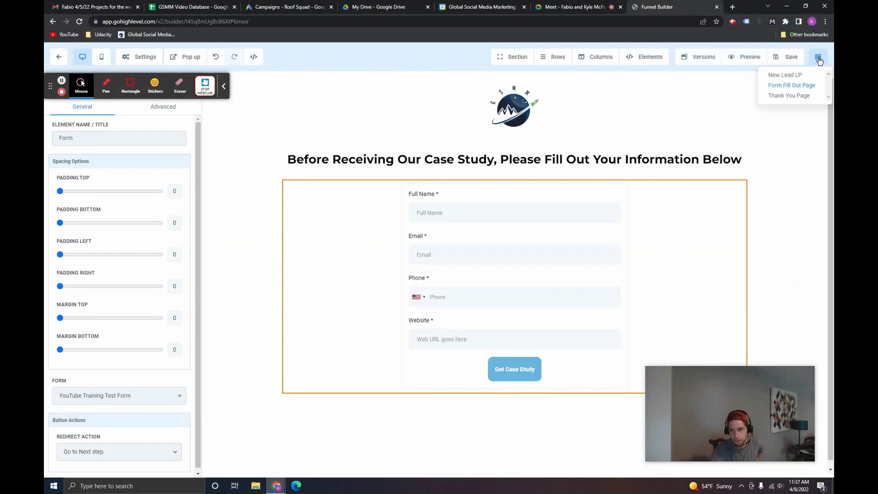
left_click(794, 97)
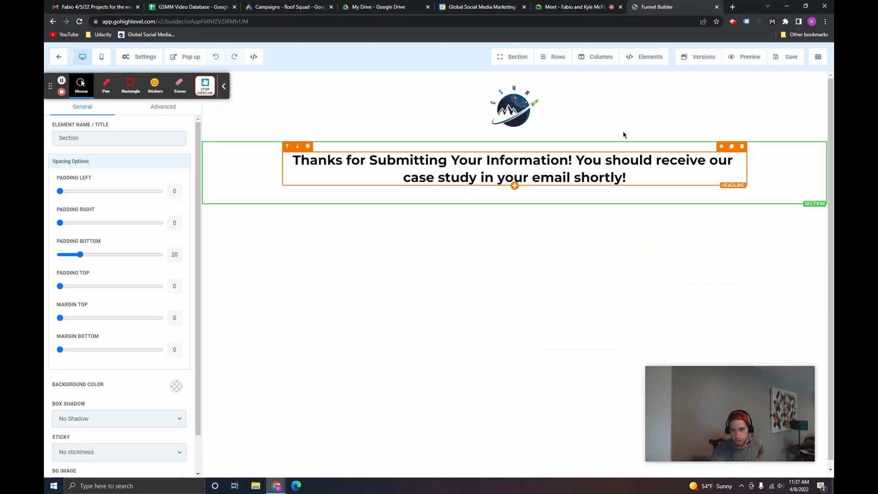
left_click(819, 57)
Step: From the New Lead LP preview, check that Get Case Study leads to the form step
left_click(798, 81)
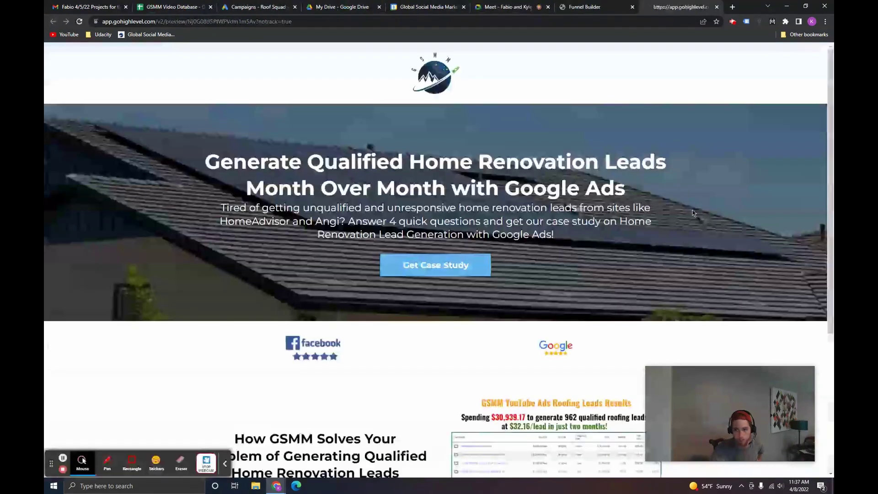
scroll(640, 214, "down", 5)
scroll(572, 216, "up", 5)
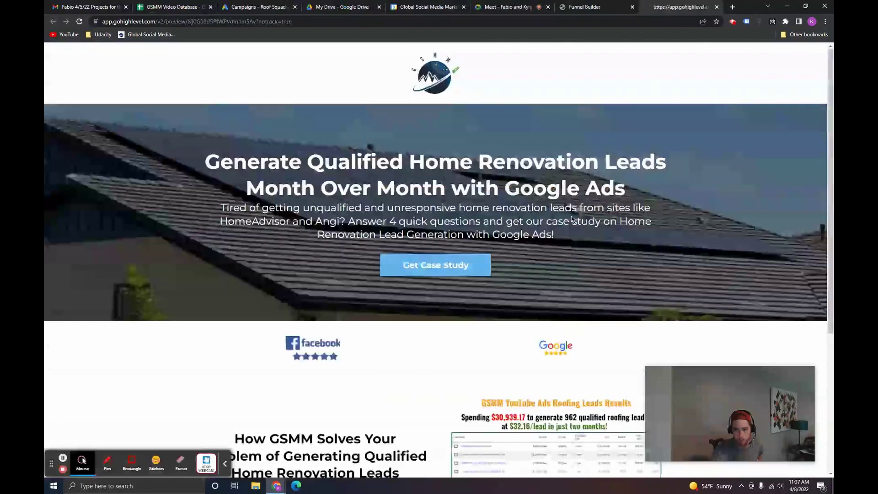
left_click(441, 264)
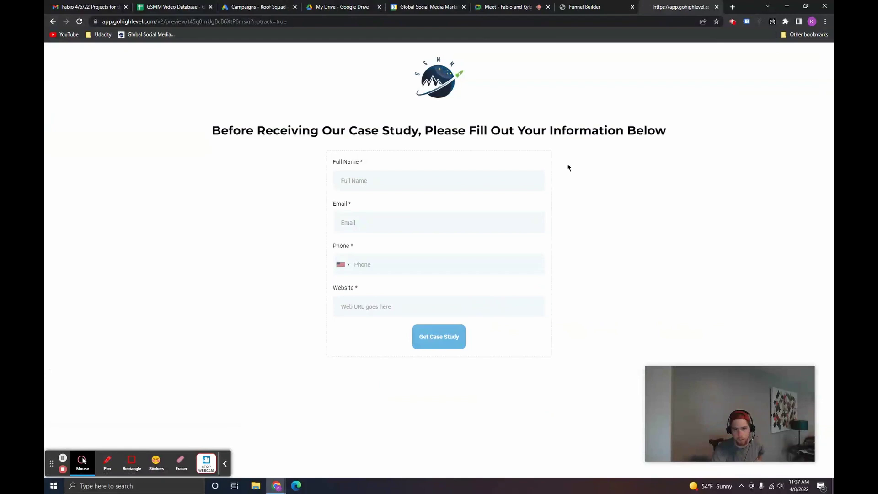
Step: Fill in a test lead's name, email, phone and organization, then submit the form
left_click(455, 182)
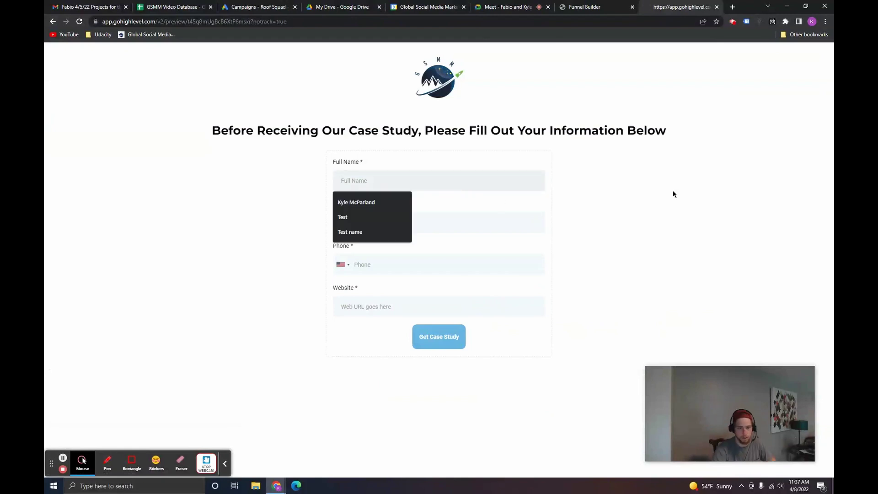
type("Kyle McTester")
key("Tab")
type("kyle")
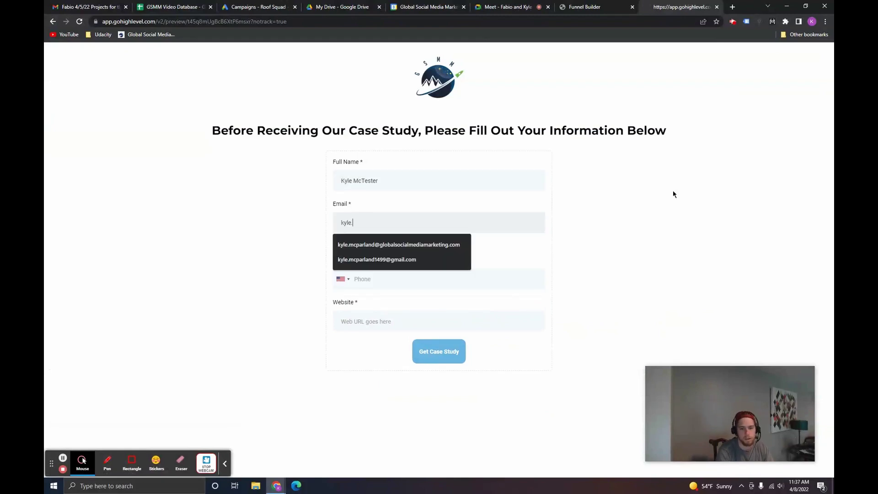
key("Down")
key("Tab")
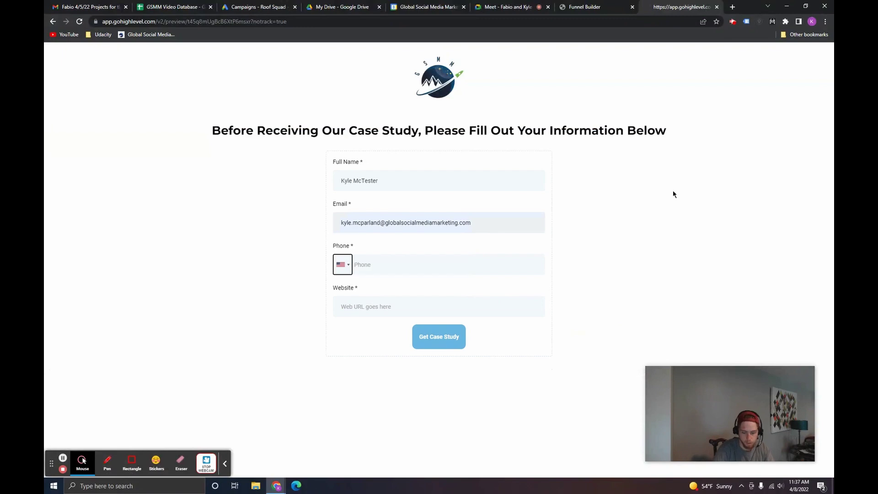
key("Tab")
left_click(415, 303)
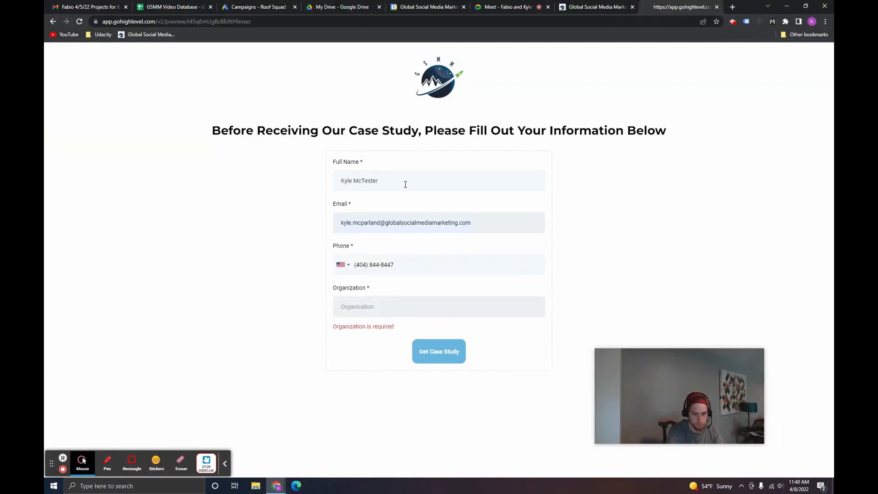
type("Global")
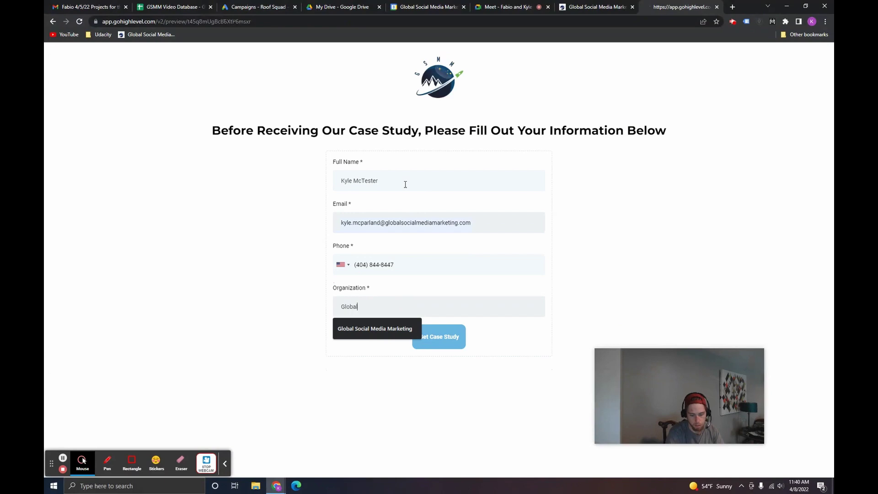
key("Down")
key("Return")
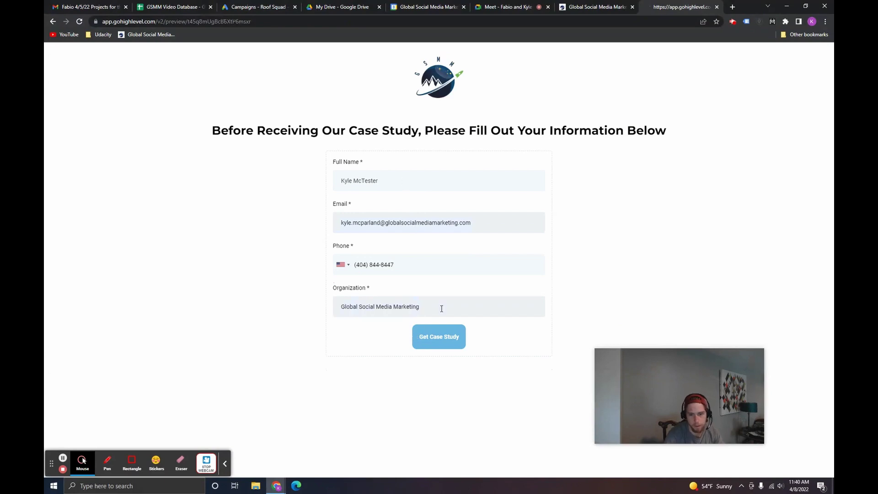
left_click(439, 336)
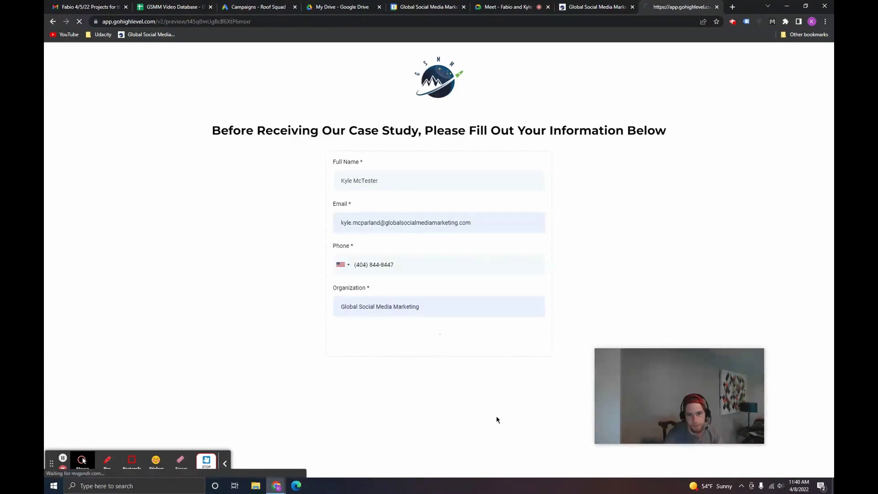
Step: Review the thank-you message and logo on the resulting page, then close the preview
left_click_drag(222, 131, 616, 132)
left_click_drag(376, 149, 467, 149)
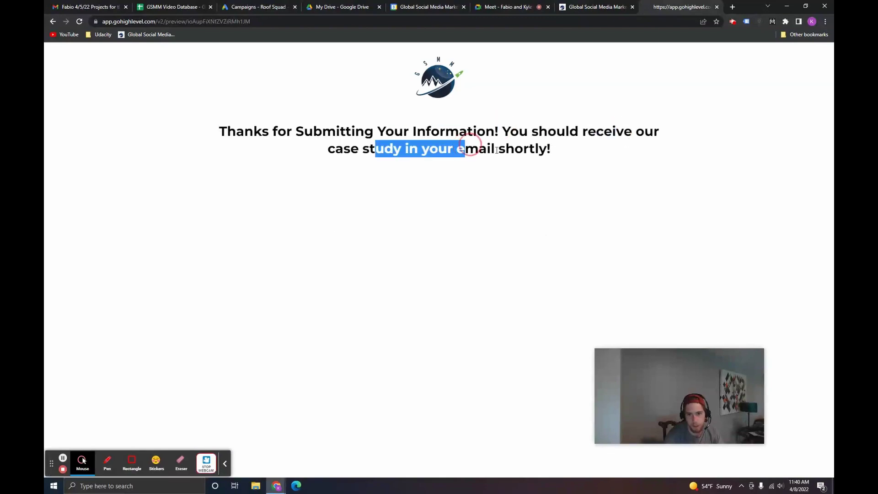
left_click(436, 180)
left_click_drag(270, 157, 241, 141)
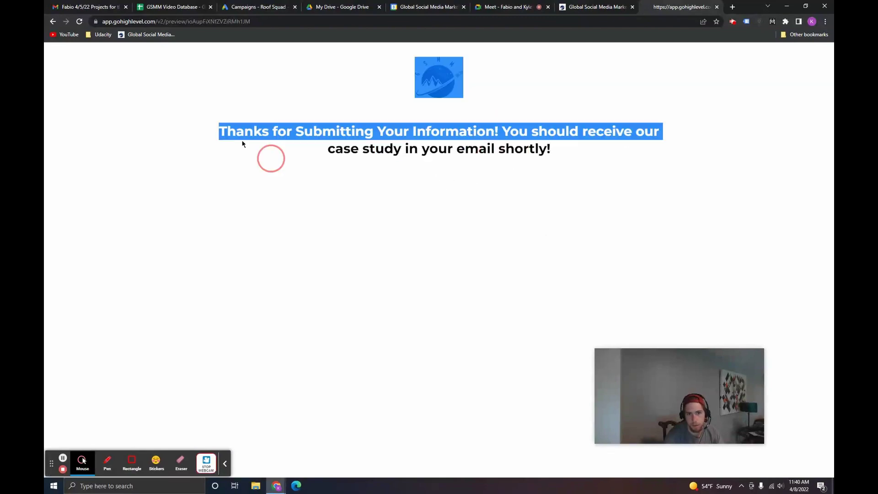
left_click(496, 151)
left_click(717, 6)
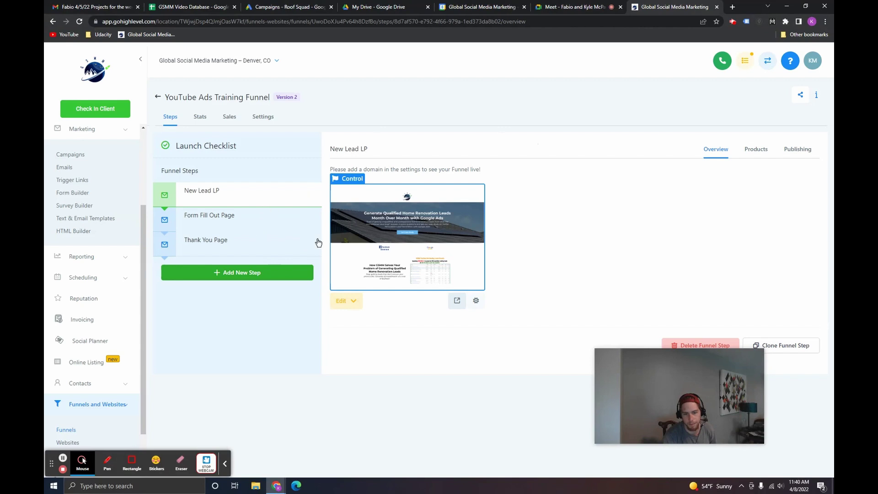
Step: Reopen the Thank You Page in the builder and start adding an element below its headline
left_click(251, 247)
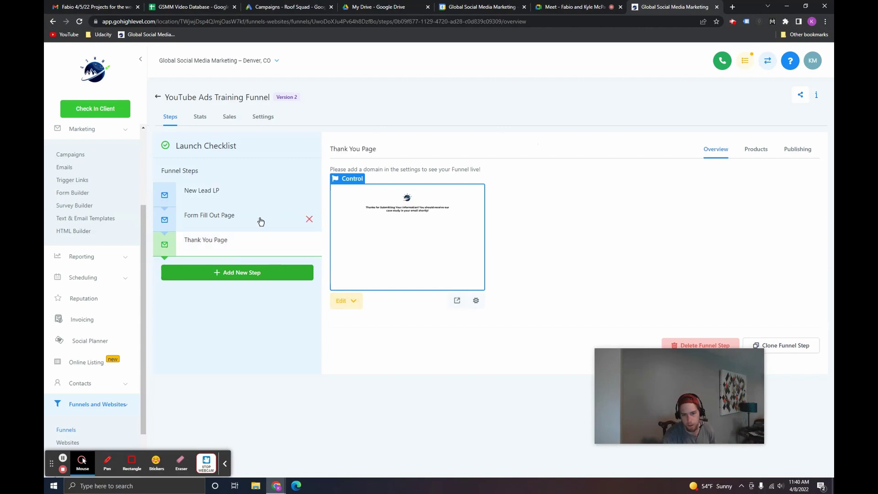
left_click(353, 302)
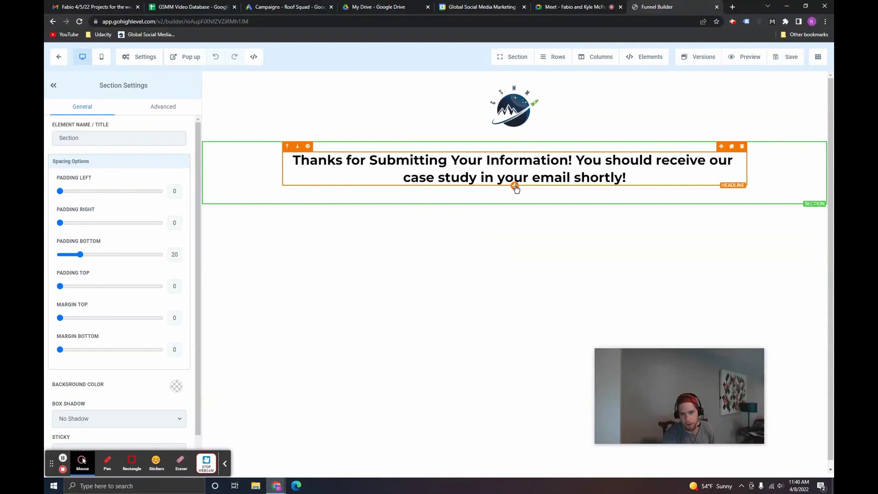
left_click(515, 186)
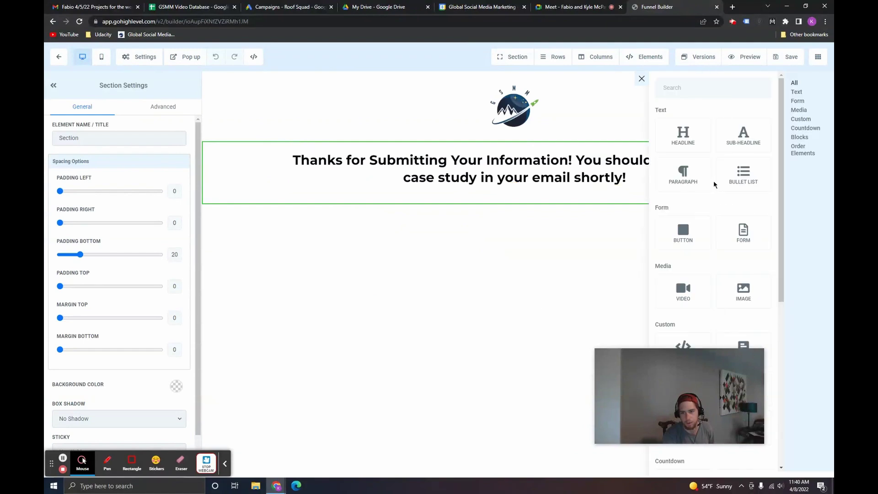
Step: Add a sub-headline reading 'The next step is to book a Free Home Renovation Leads Consulting Call. Please pick a…'
left_click(737, 132)
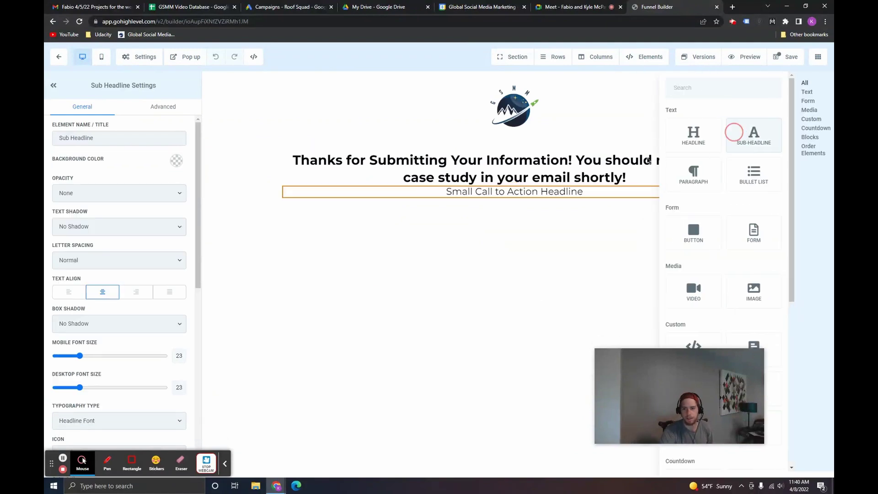
double_click(501, 193)
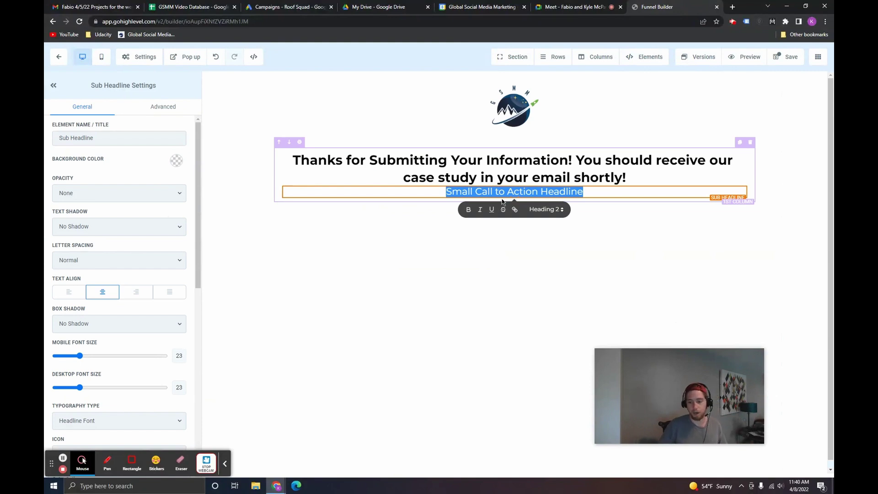
type("The ne")
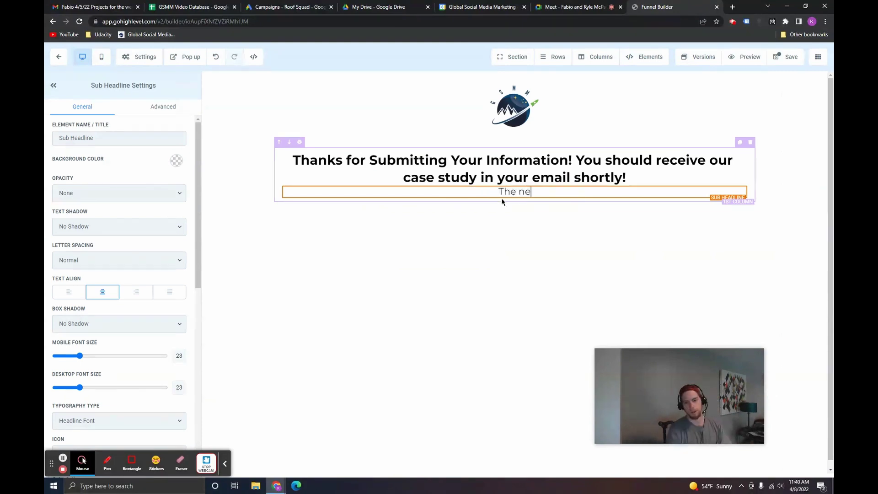
type("xt step is to book")
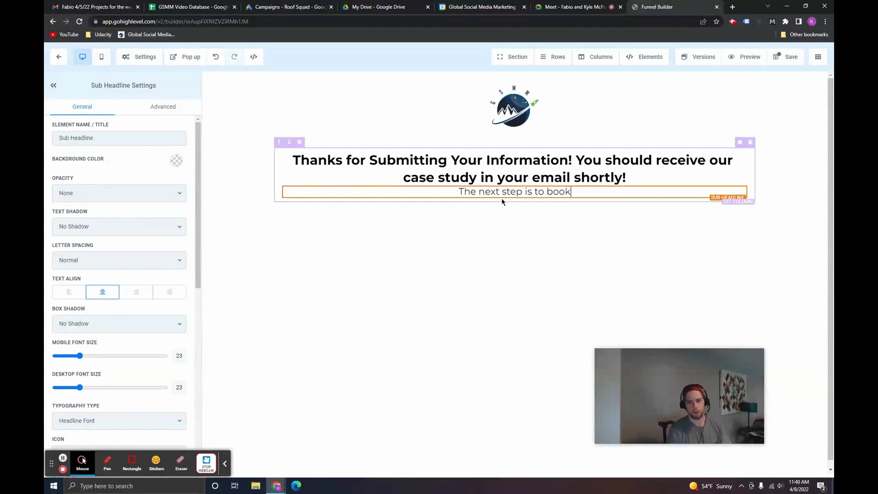
type(" a Free Home Re")
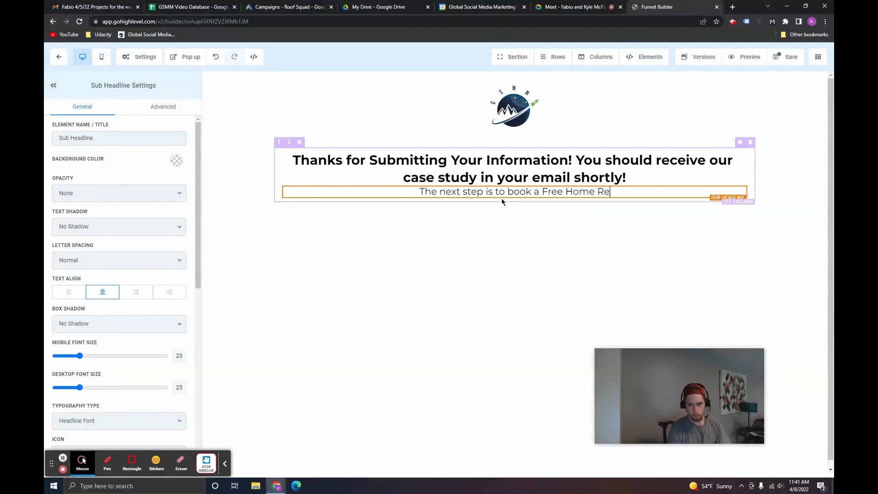
type("novation Leads Consult")
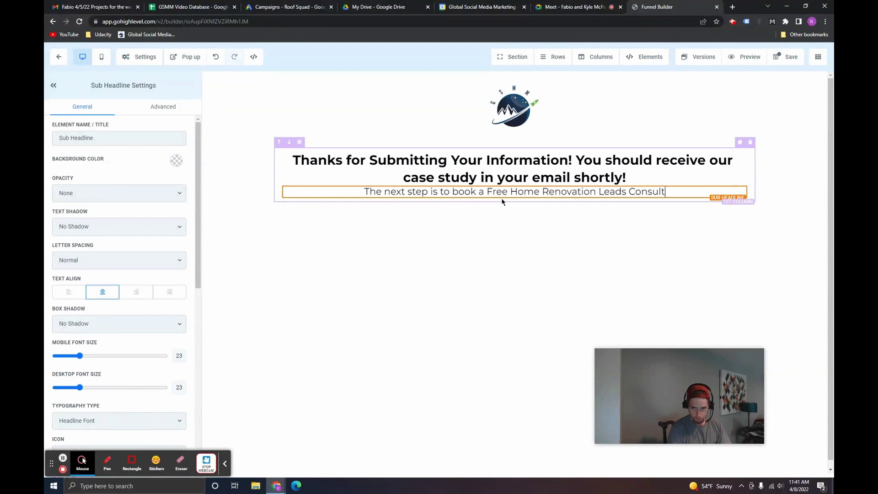
type("ing Call. Please ")
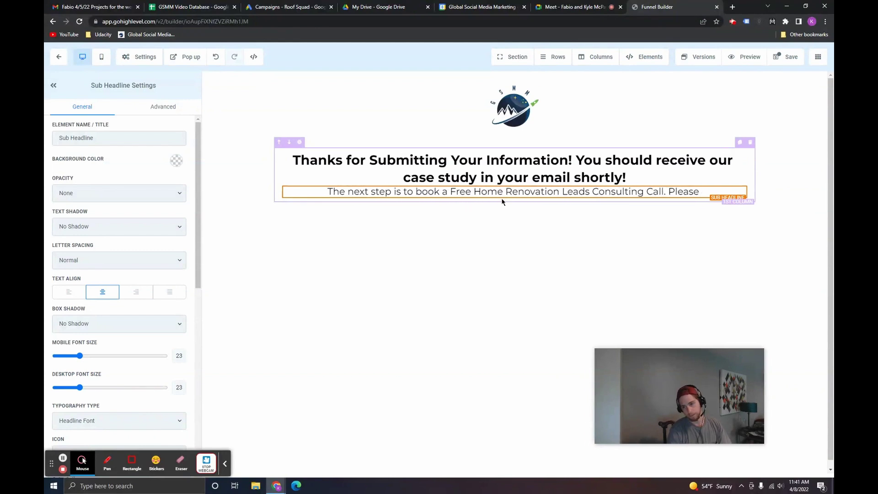
type("pick a time and")
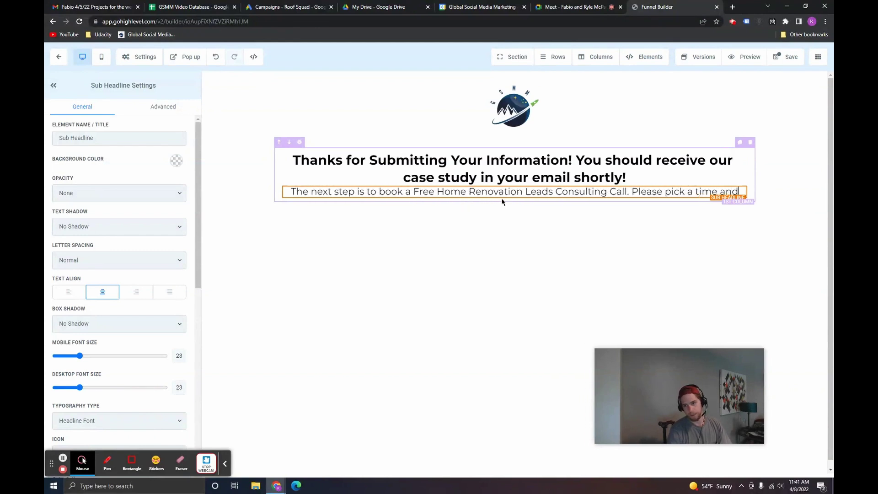
type(" date that works f")
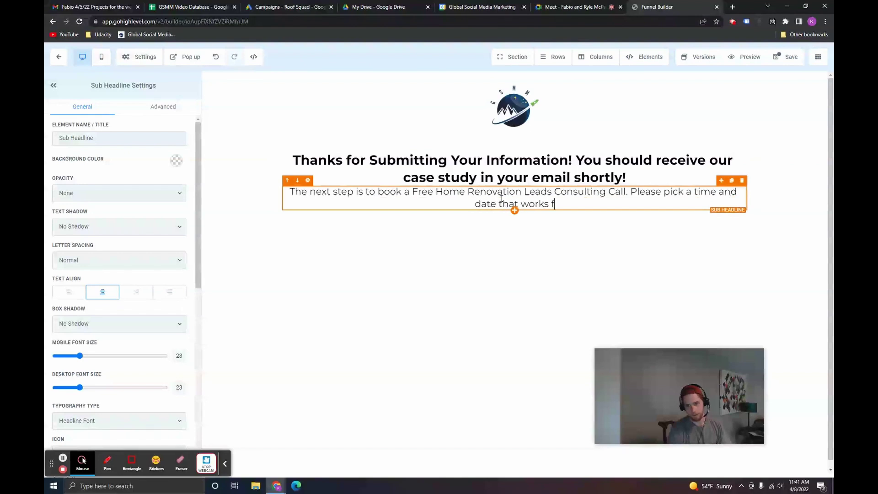
type("or you below.")
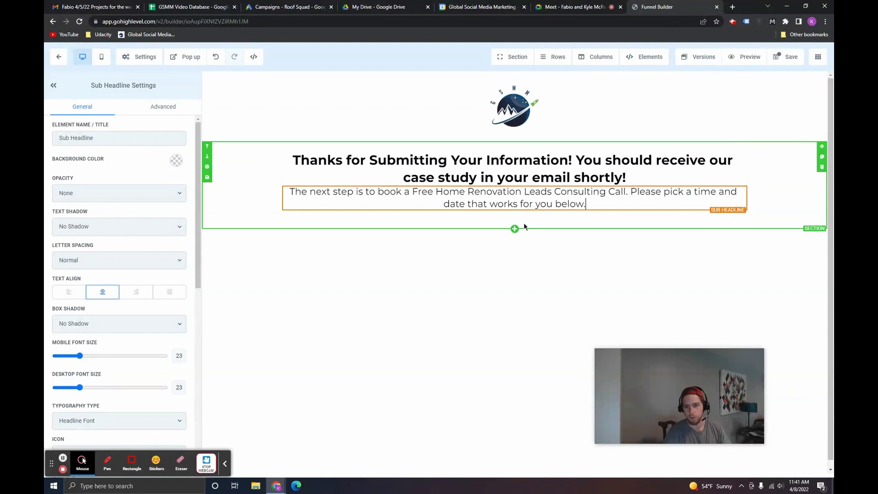
Step: Add a one-column row under the sub-headline containing a Custom JS/HTML element
left_click(515, 221)
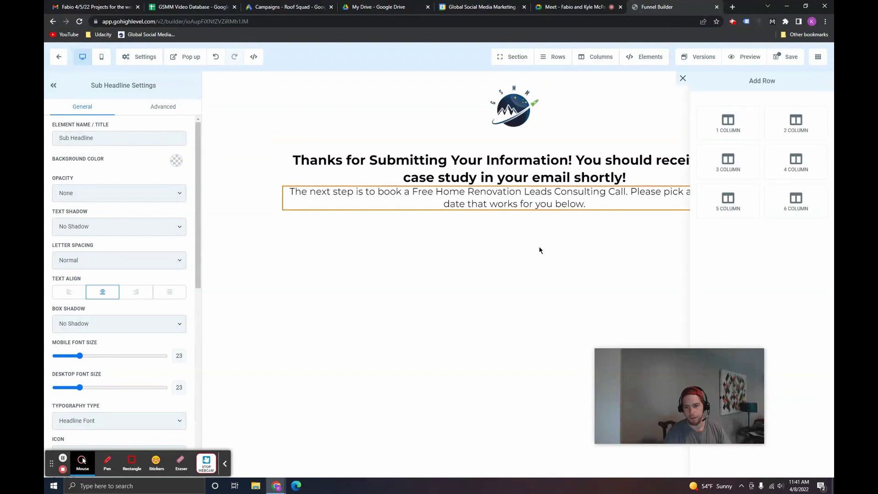
left_click(727, 120)
left_click(516, 251)
scroll(718, 242, "down", 5)
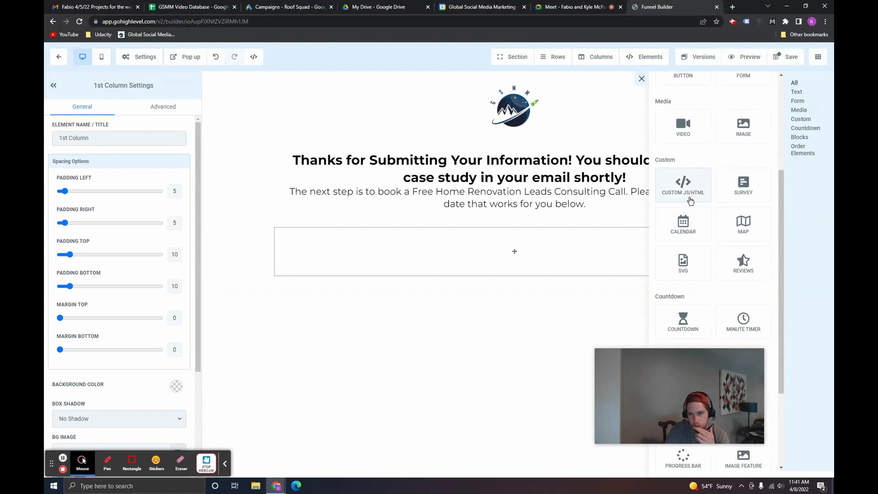
left_click(692, 191)
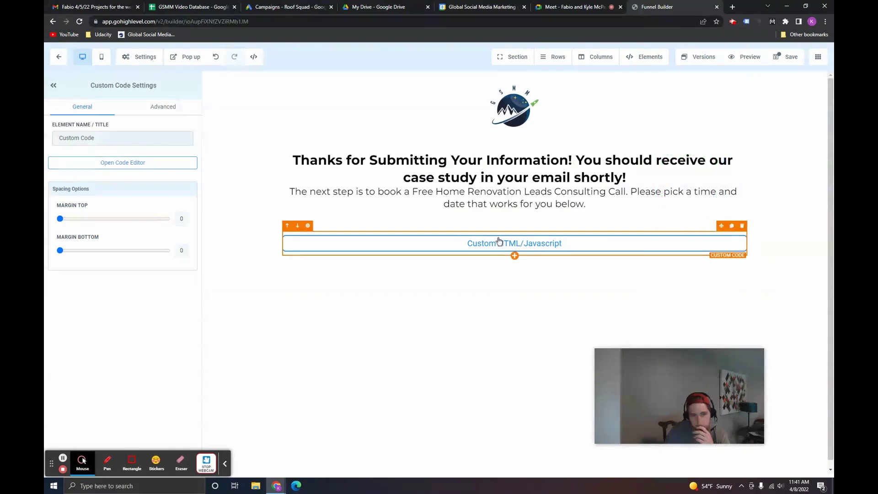
Step: In a new tab, generate Calendly's Inline Embed code through Add to Website
left_click(733, 7)
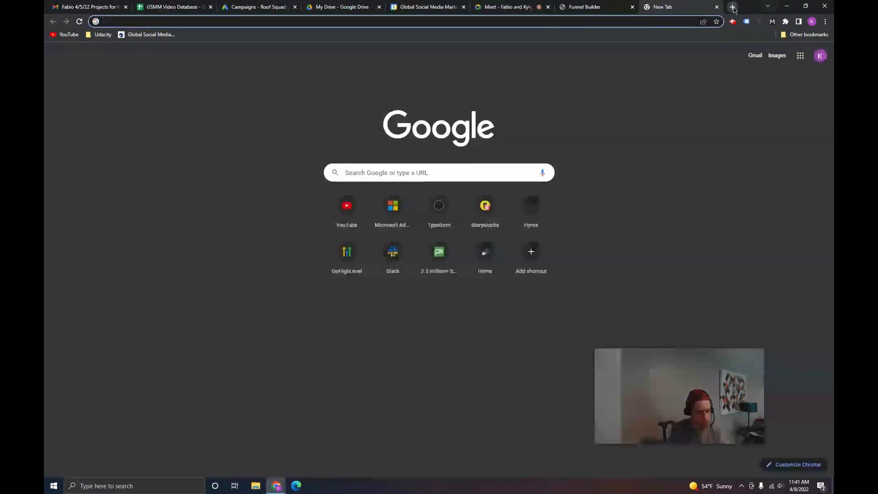
left_click(439, 251)
left_click(652, 69)
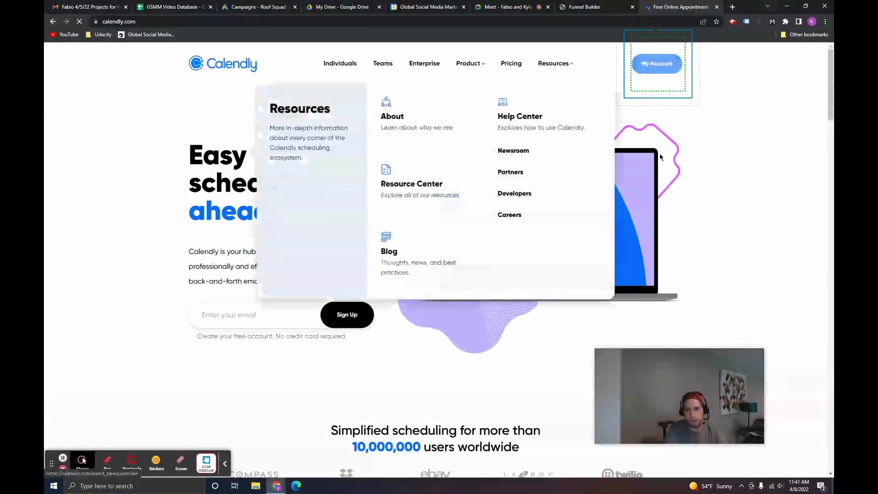
left_click(609, 202)
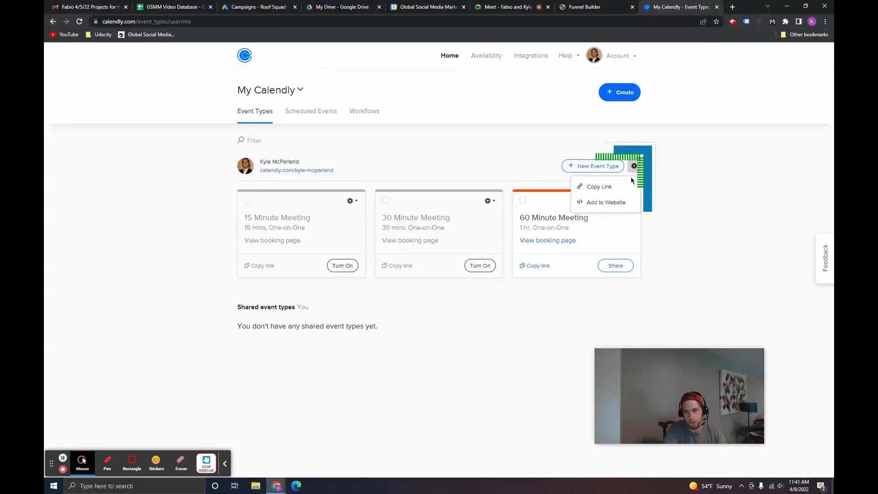
left_click(333, 186)
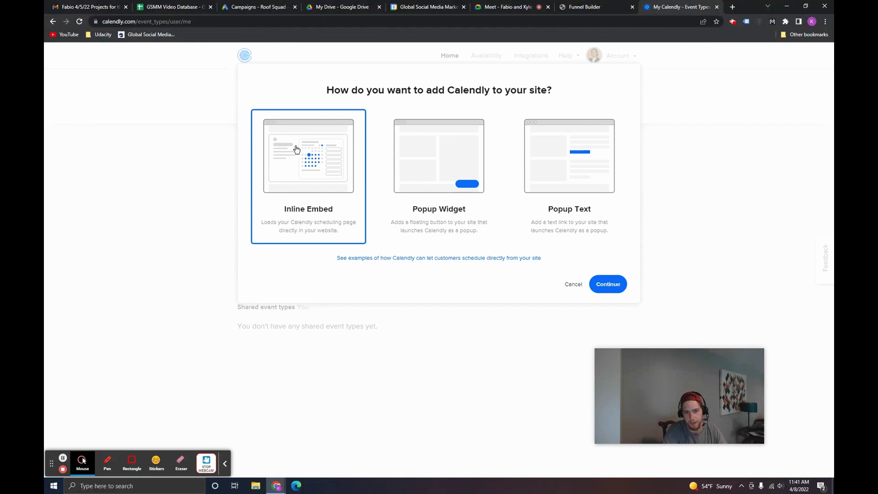
left_click(617, 286)
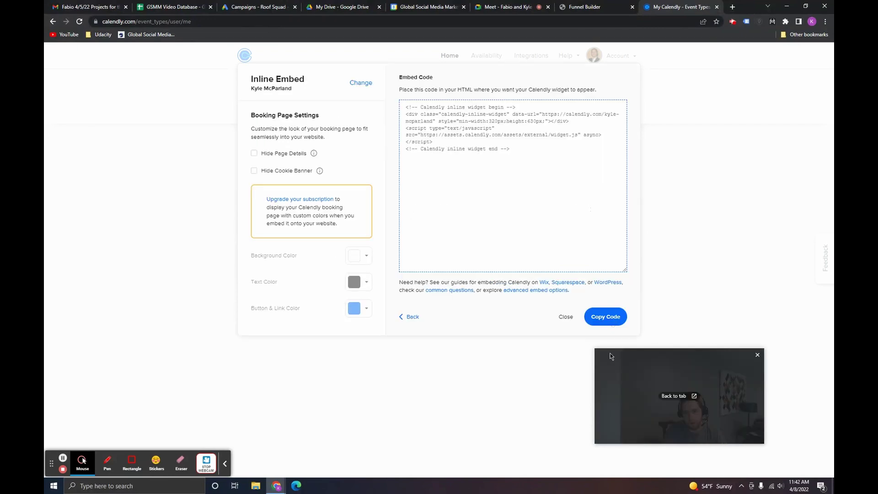
Step: Copy the inline embed code and select the custom HTML element back in the funnel builder
left_click(452, 114)
key("ctrl+c")
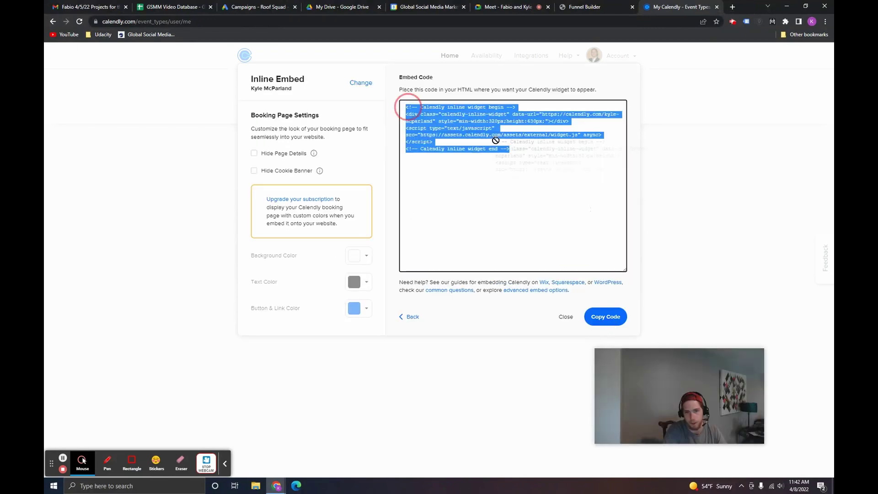
right_click(461, 120)
left_click(476, 123)
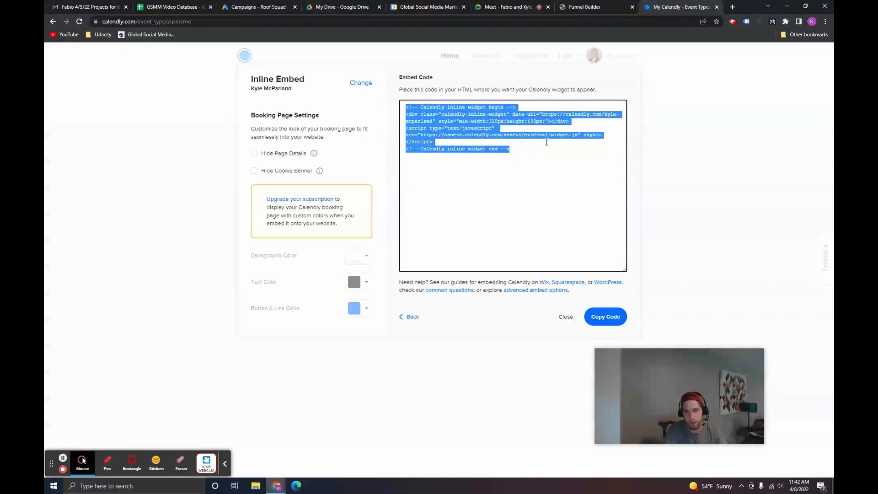
left_click(595, 5)
left_click(470, 246)
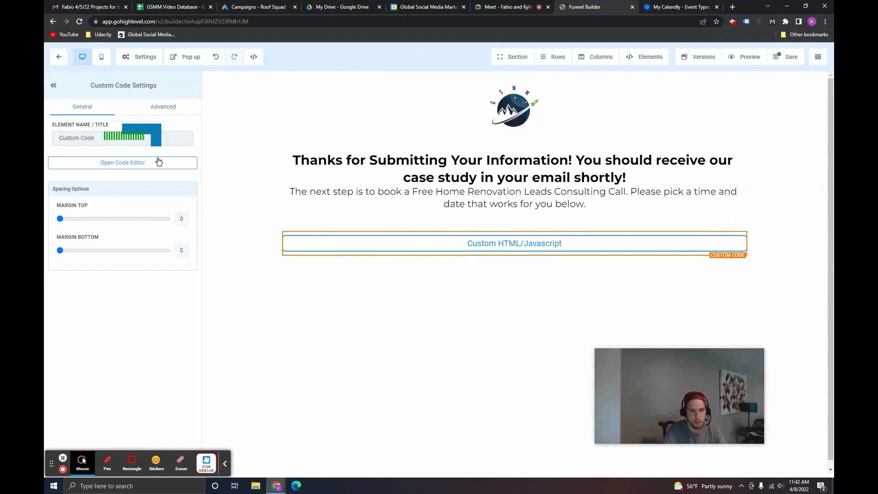
Step: Paste the Calendly inline embed code into the custom code editor and save it
left_click(119, 161)
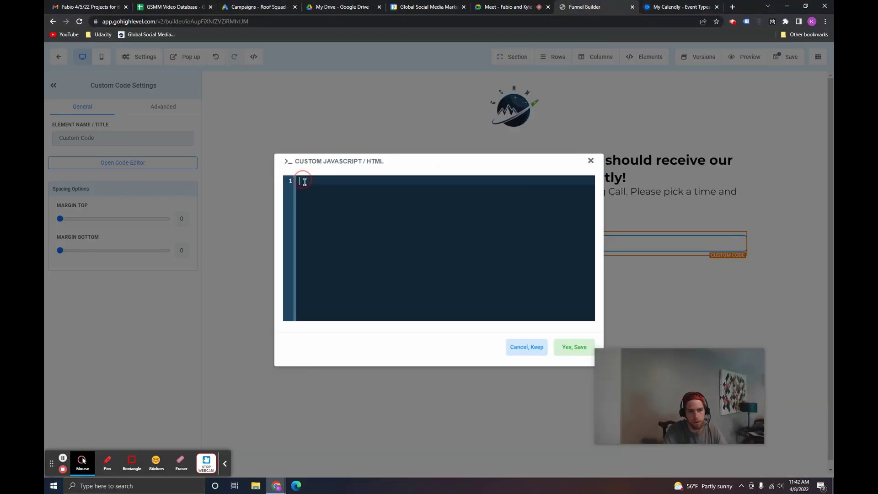
key("ctrl+v")
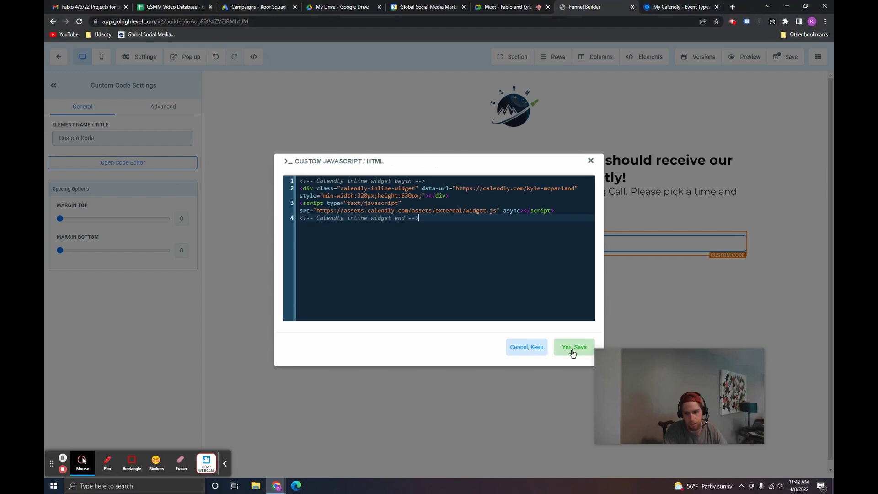
left_click(572, 351)
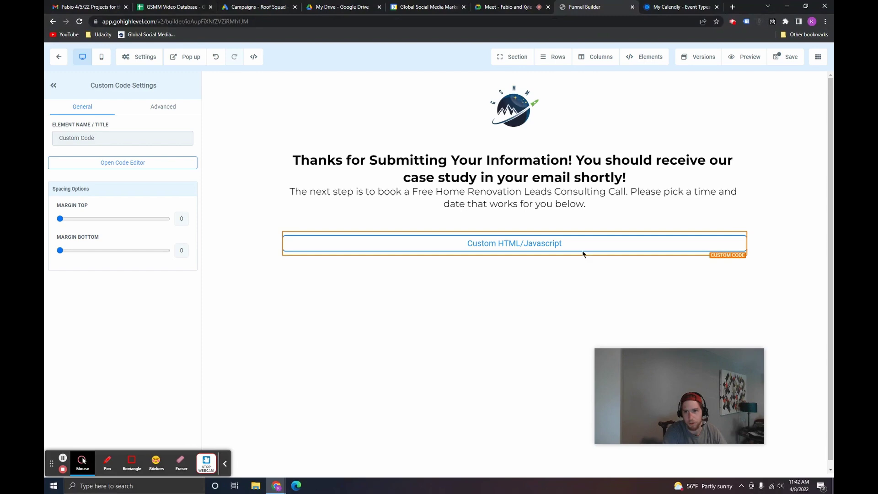
Step: Dismiss Calendly's embed window, save the Thank You Page and open its live preview
left_click(669, 5)
left_click(566, 317)
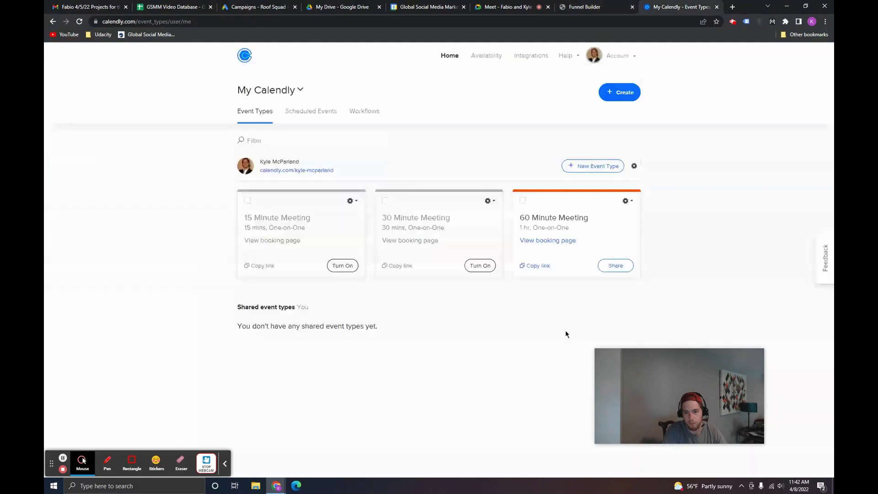
left_click(612, 6)
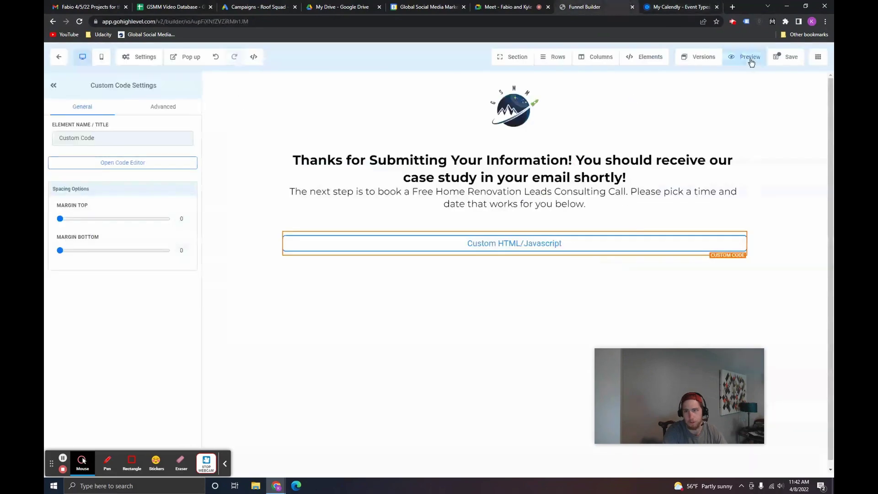
left_click(786, 56)
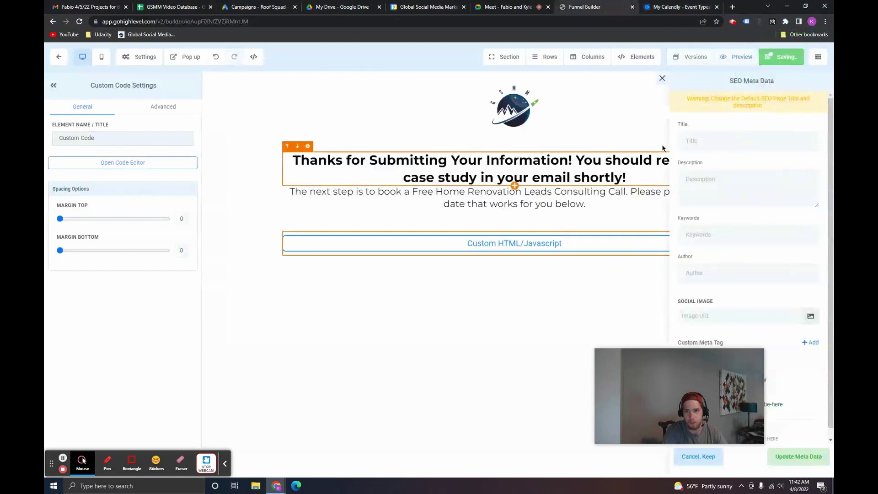
left_click(662, 79)
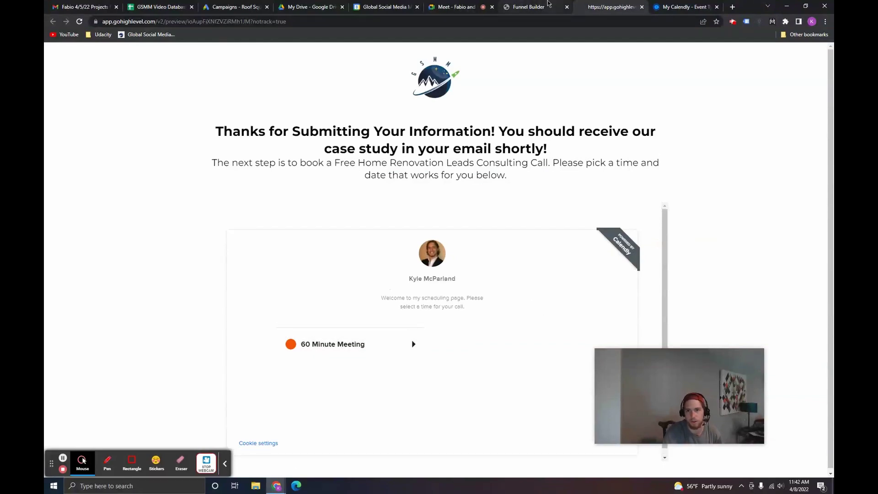
Step: Open Calendly's 60 Minute Meeting booking page and confirm its link ends in '60min'
left_click(679, 4)
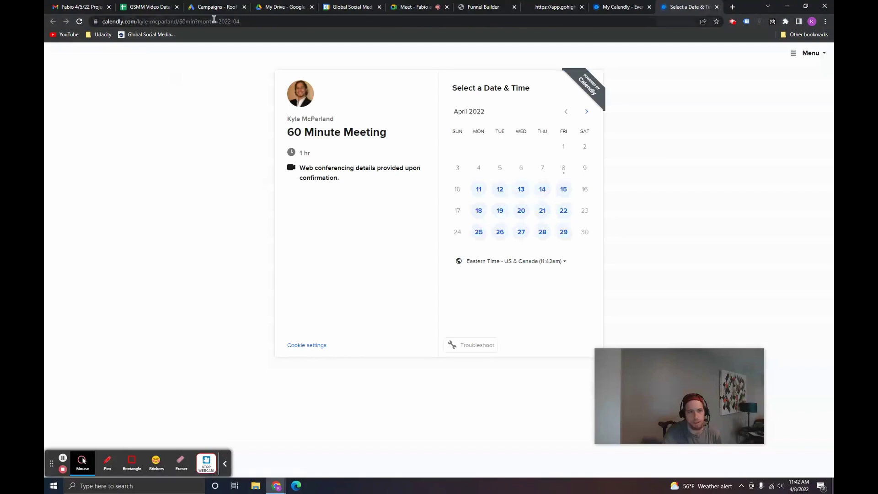
left_click(178, 21)
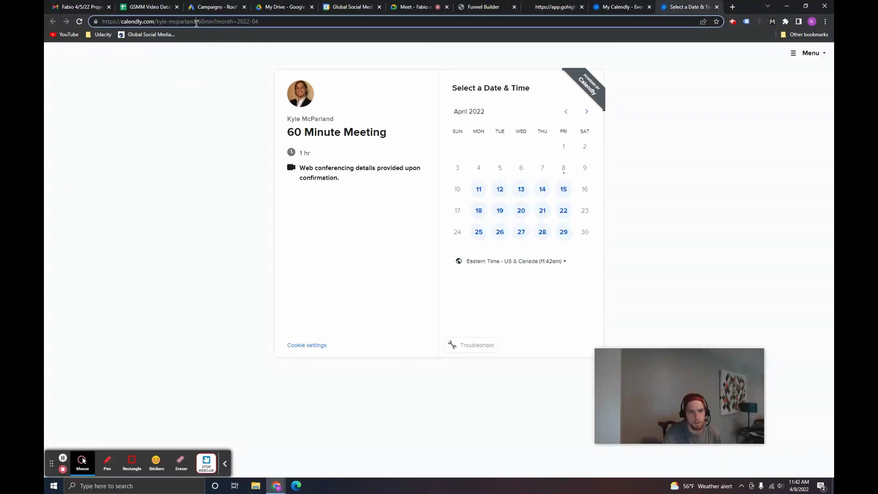
double_click(205, 24)
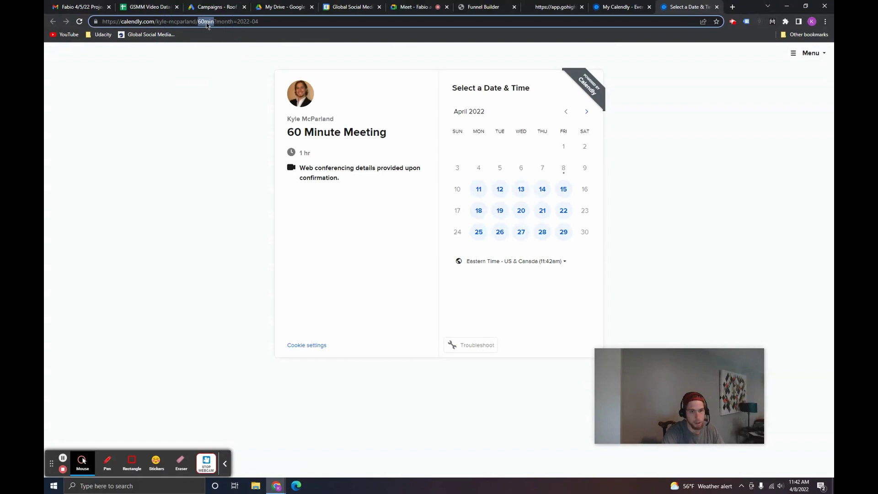
left_click(207, 23)
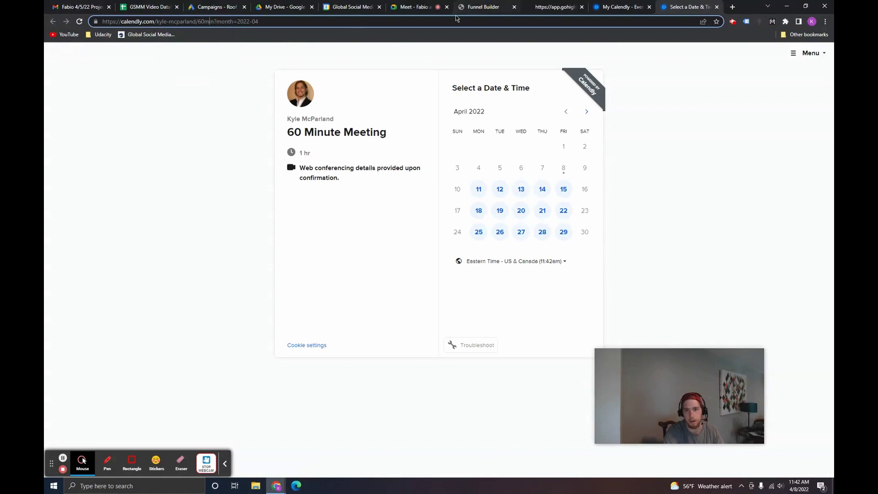
Step: Append /60min to the Calendly data-url in the thank-you page's embed code
left_click(484, 7)
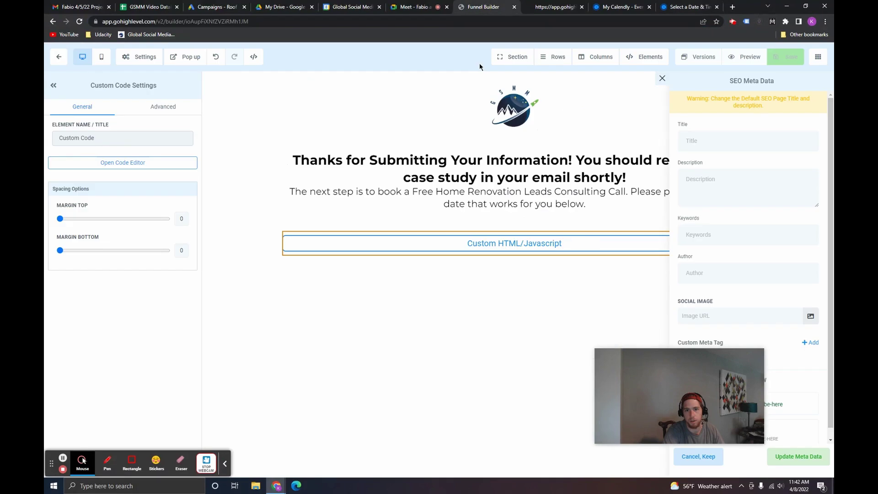
left_click(662, 79)
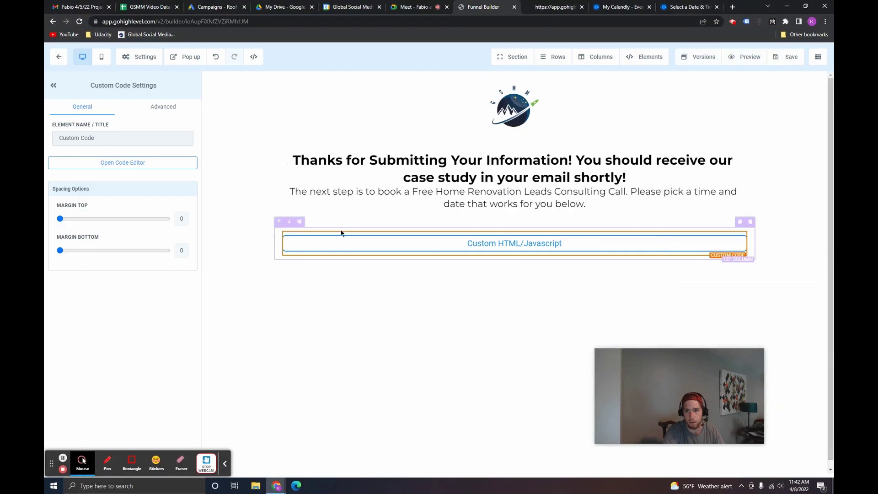
left_click(121, 163)
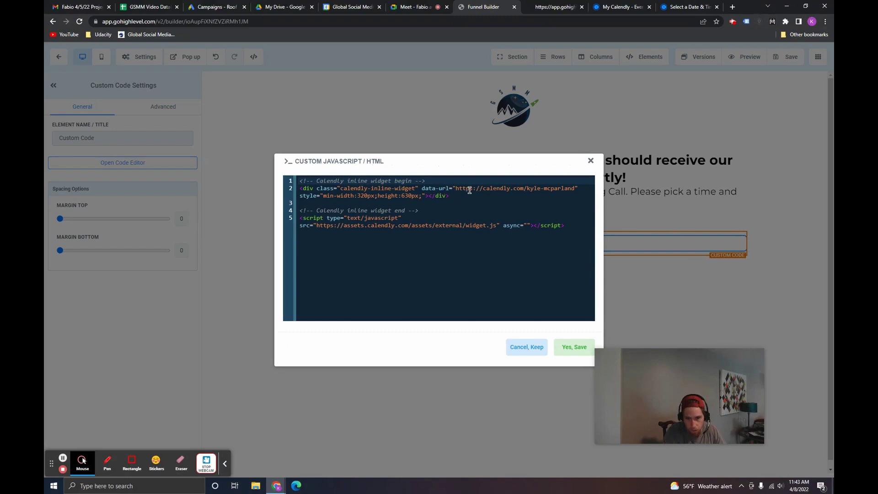
left_click_drag(470, 190, 568, 190)
left_click(577, 201)
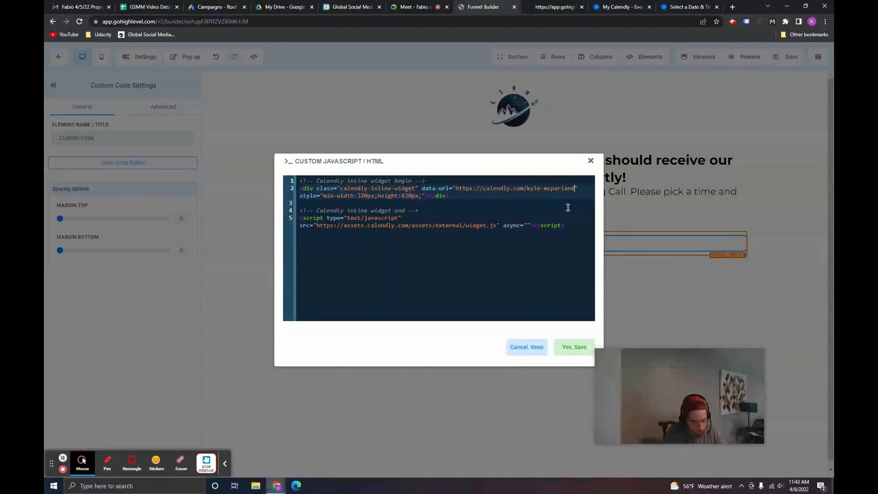
type("/")
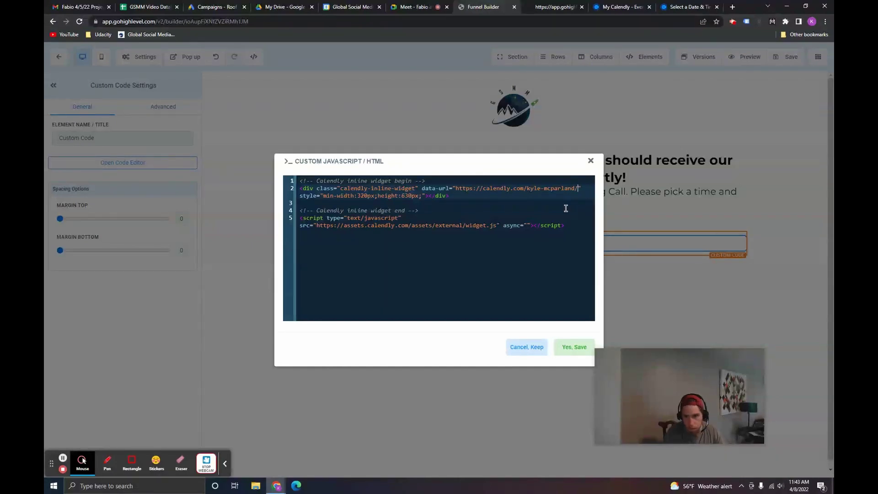
type("60min")
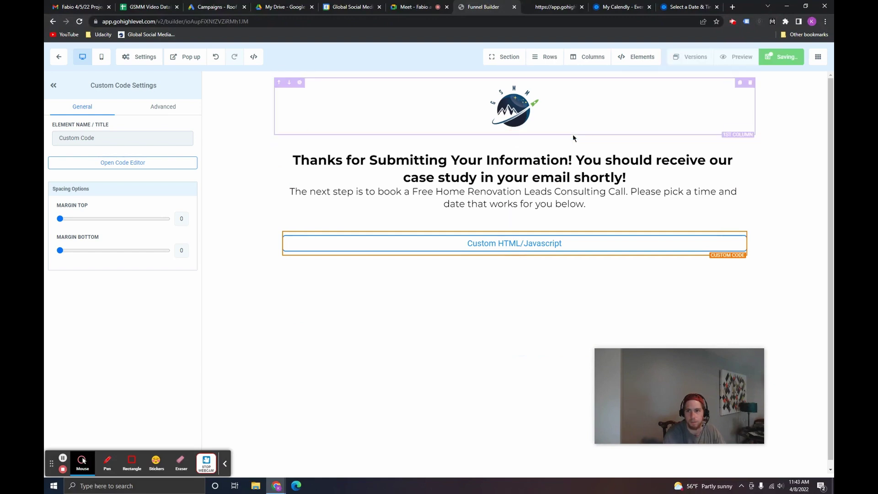
Step: Preview the updated thank-you page with its embedded Calendly calendar
left_click(736, 57)
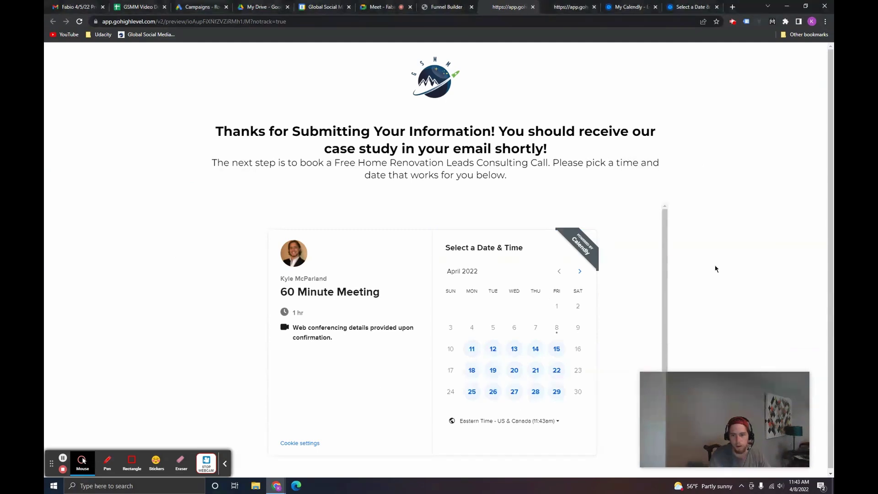
scroll(715, 269, "down", 1)
scroll(704, 279, "up", 1)
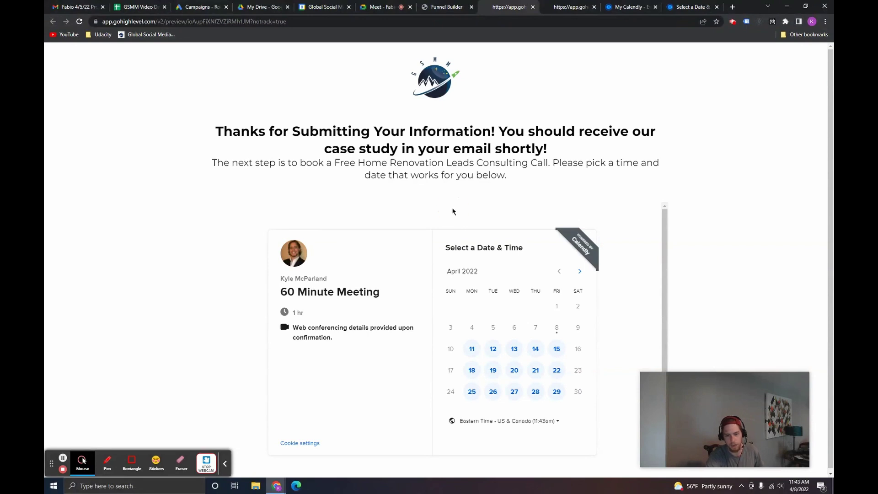
Step: Test-book April 12 at 10:00am in the widget, then return to the date picker
left_click(494, 350)
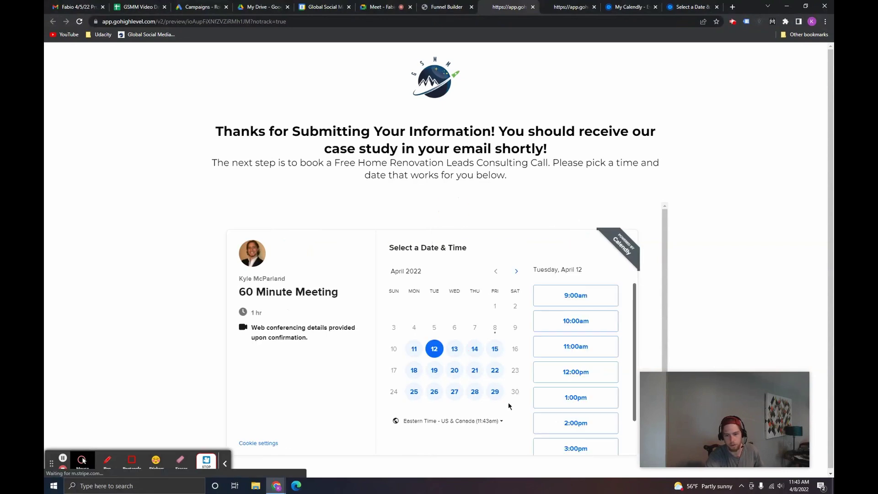
left_click(577, 326)
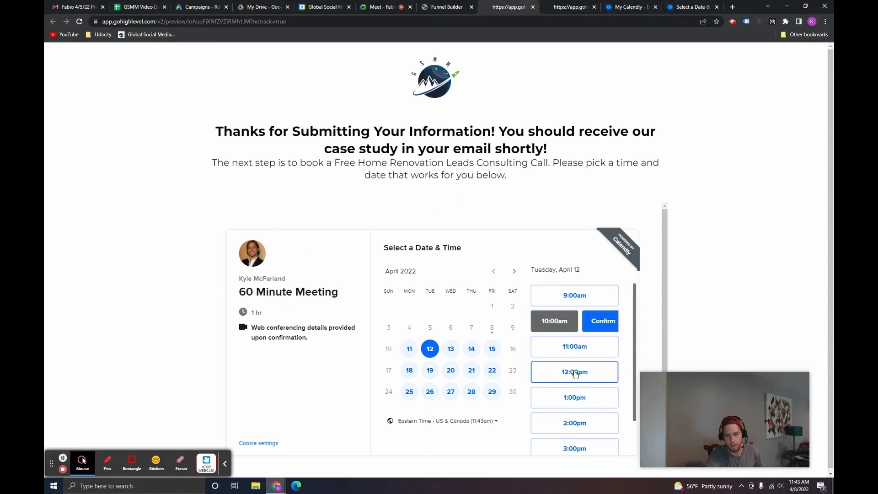
left_click(603, 327)
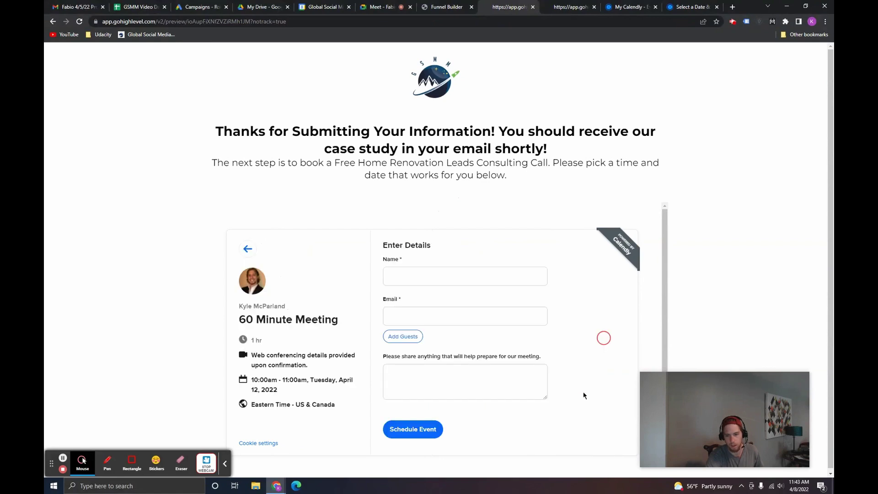
left_click(247, 249)
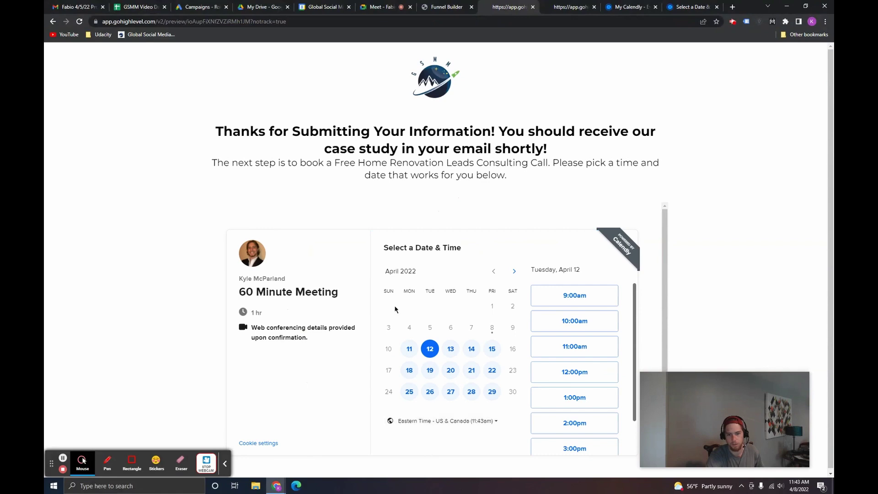